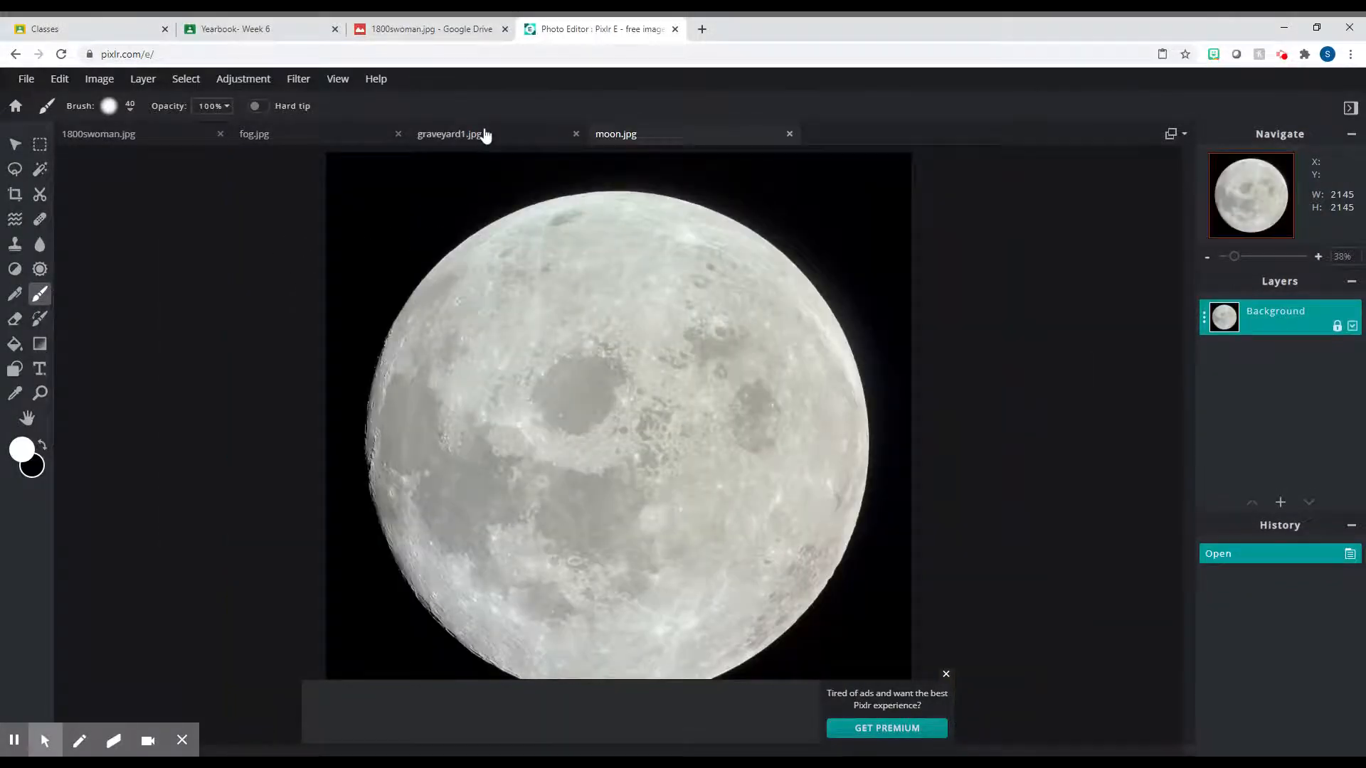
Select the black background around the moon in moon.jpg with the magic wand at tolerance 32 and delete it.
left_click(480, 135)
left_click(666, 132)
left_click(944, 672)
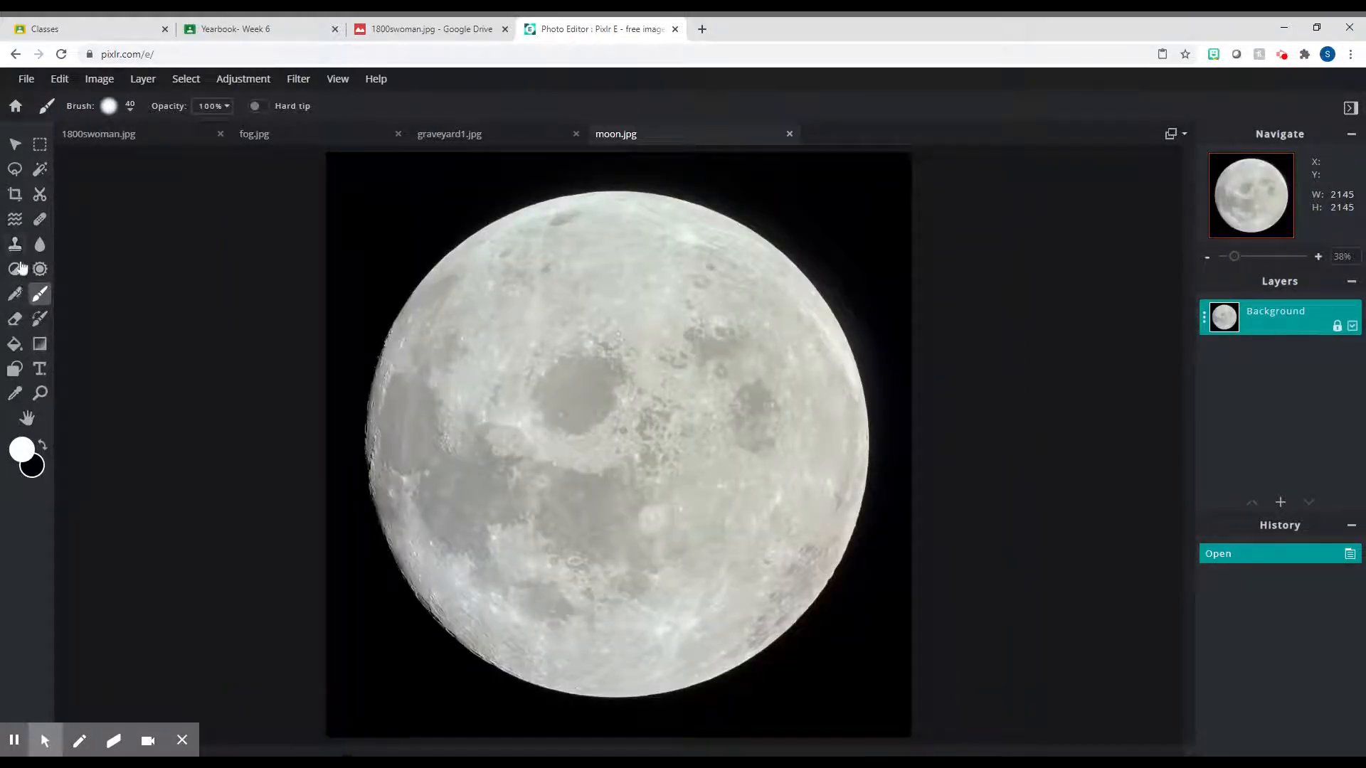
left_click(39, 169)
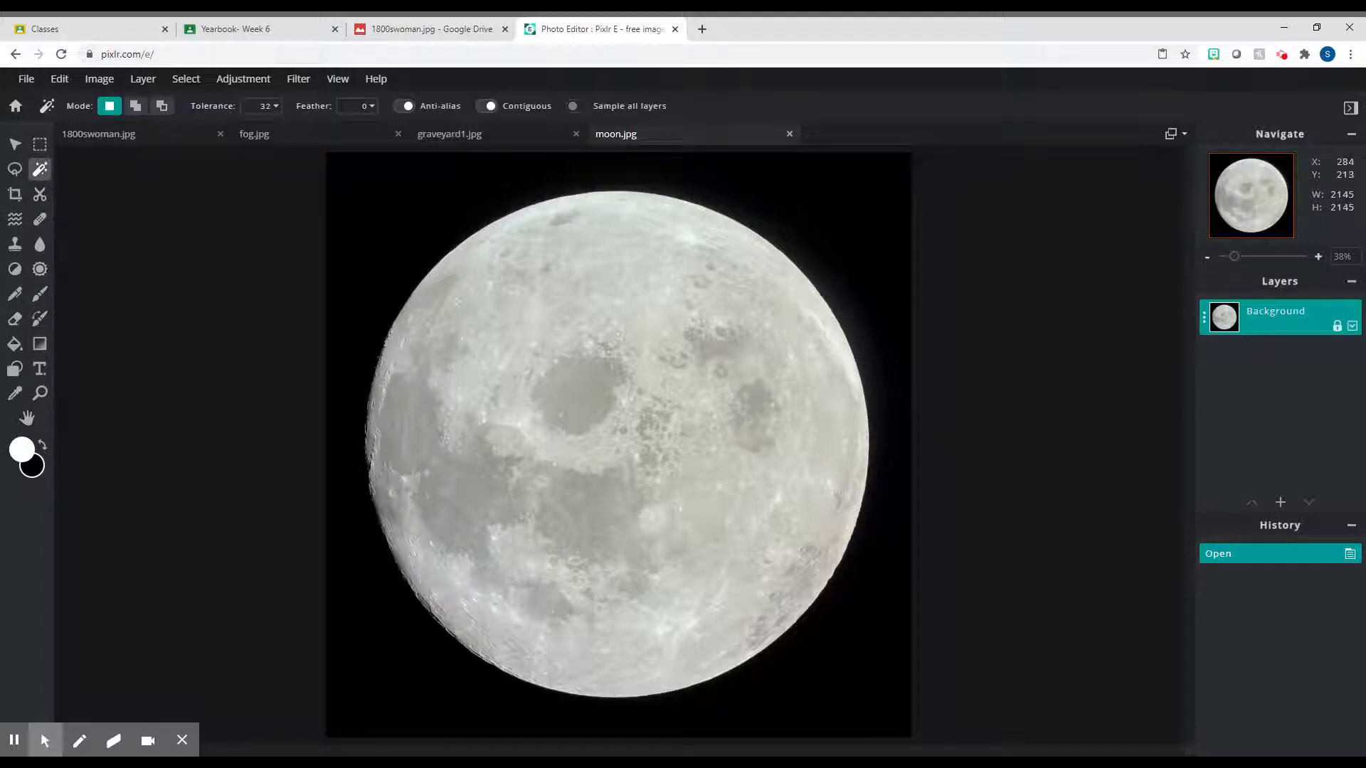
left_click(404, 211)
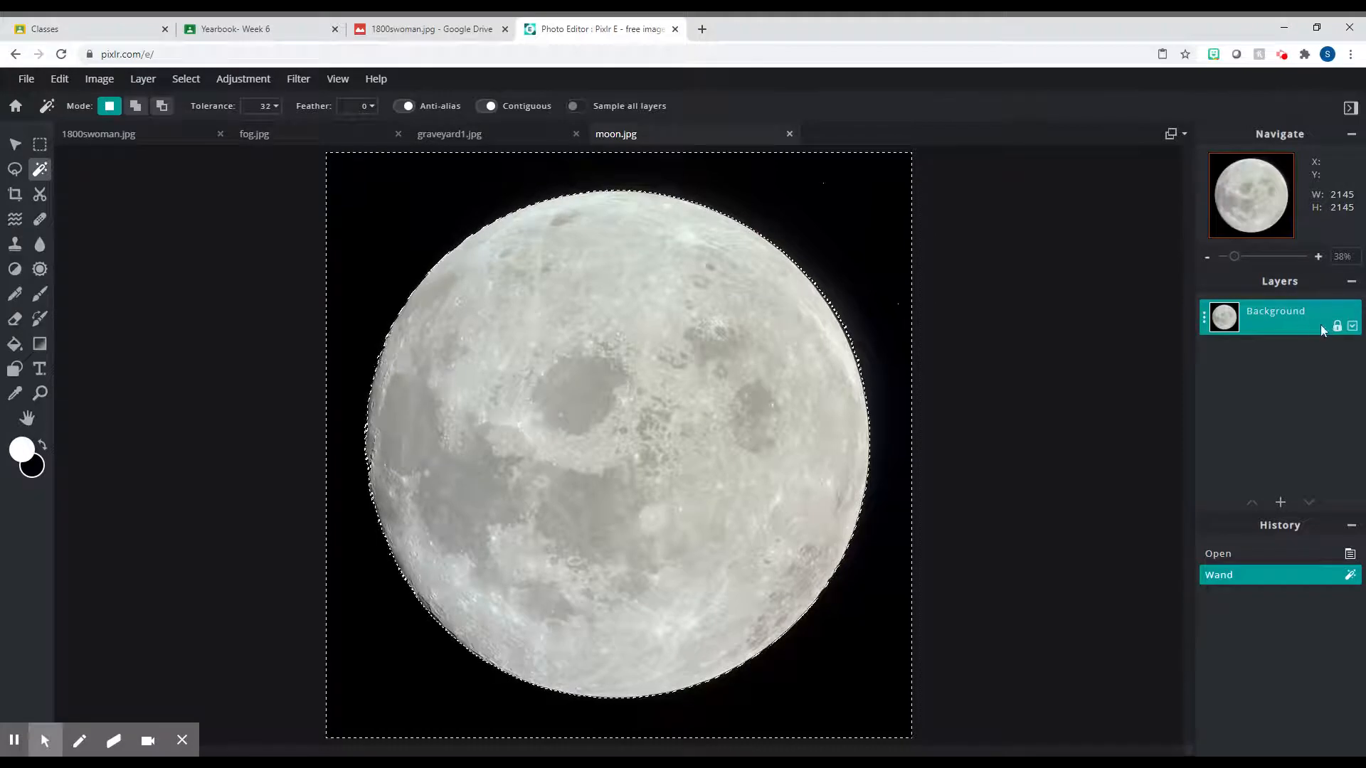
key("Delete")
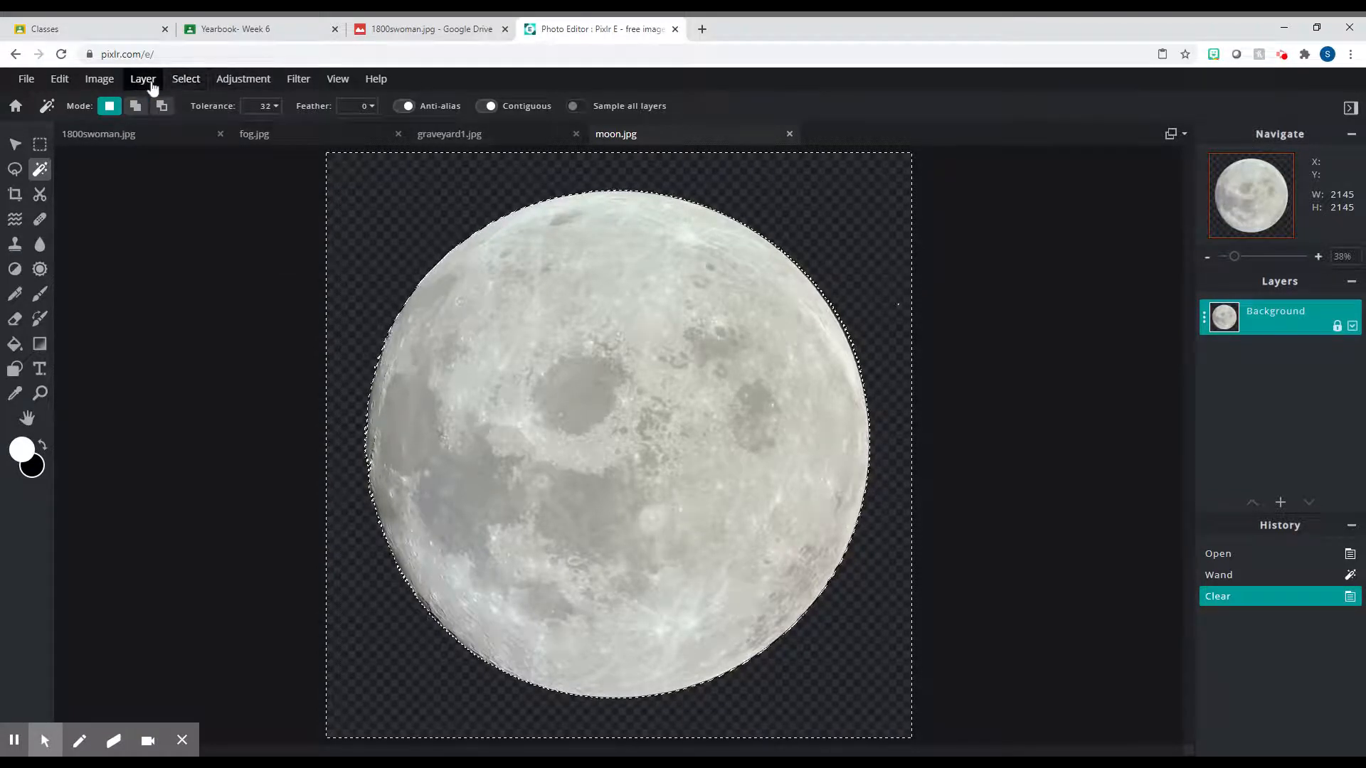
Select the whole moon image and set its Color balance midtones to red 100, green -48 and blue -10 without preserving luminosity.
left_click(180, 80)
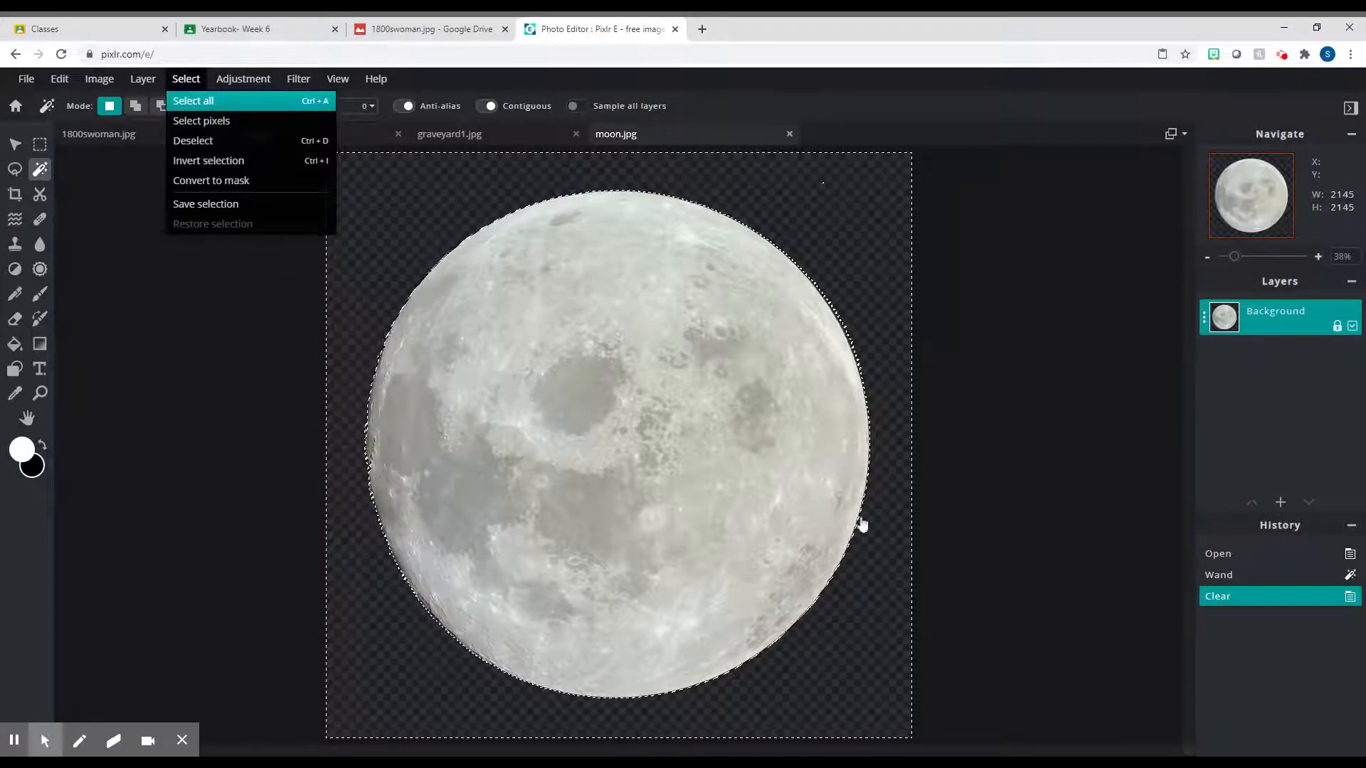
left_click(188, 101)
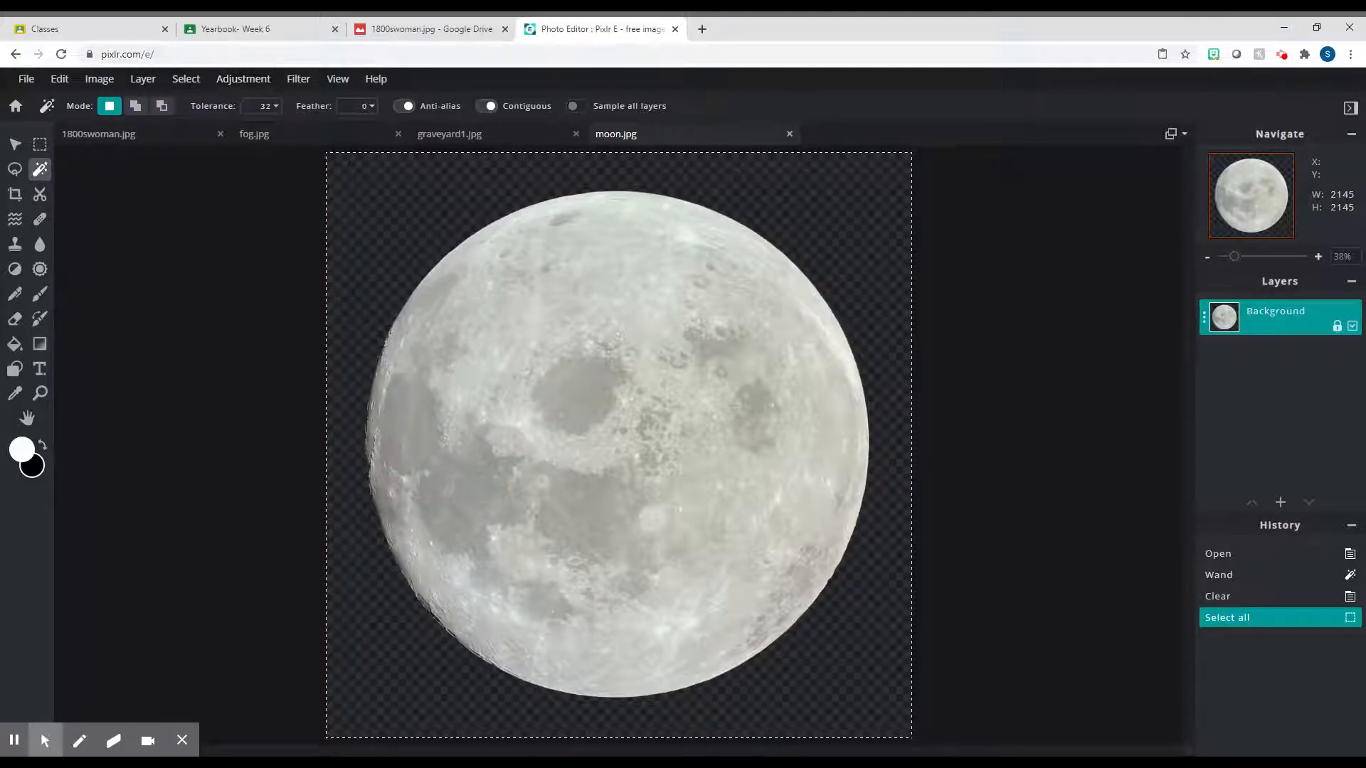
left_click(256, 86)
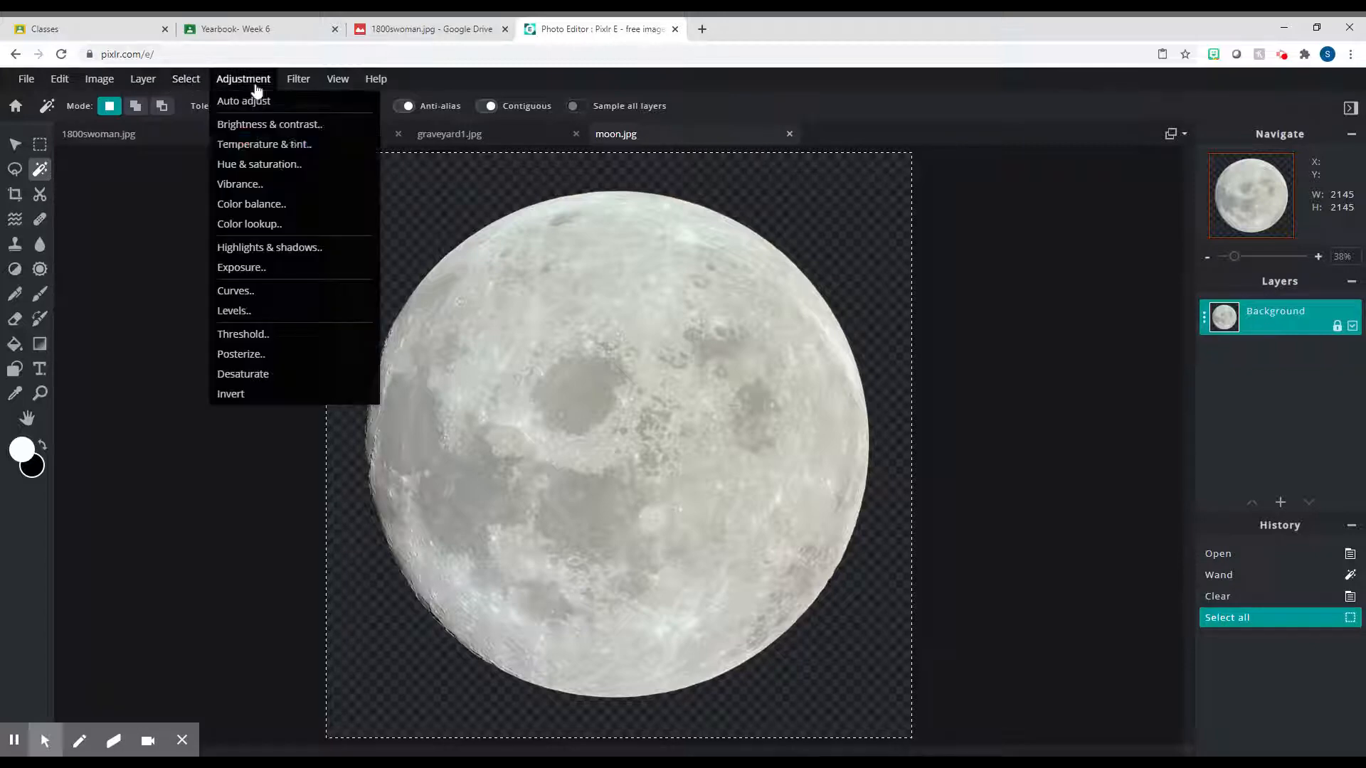
left_click(272, 207)
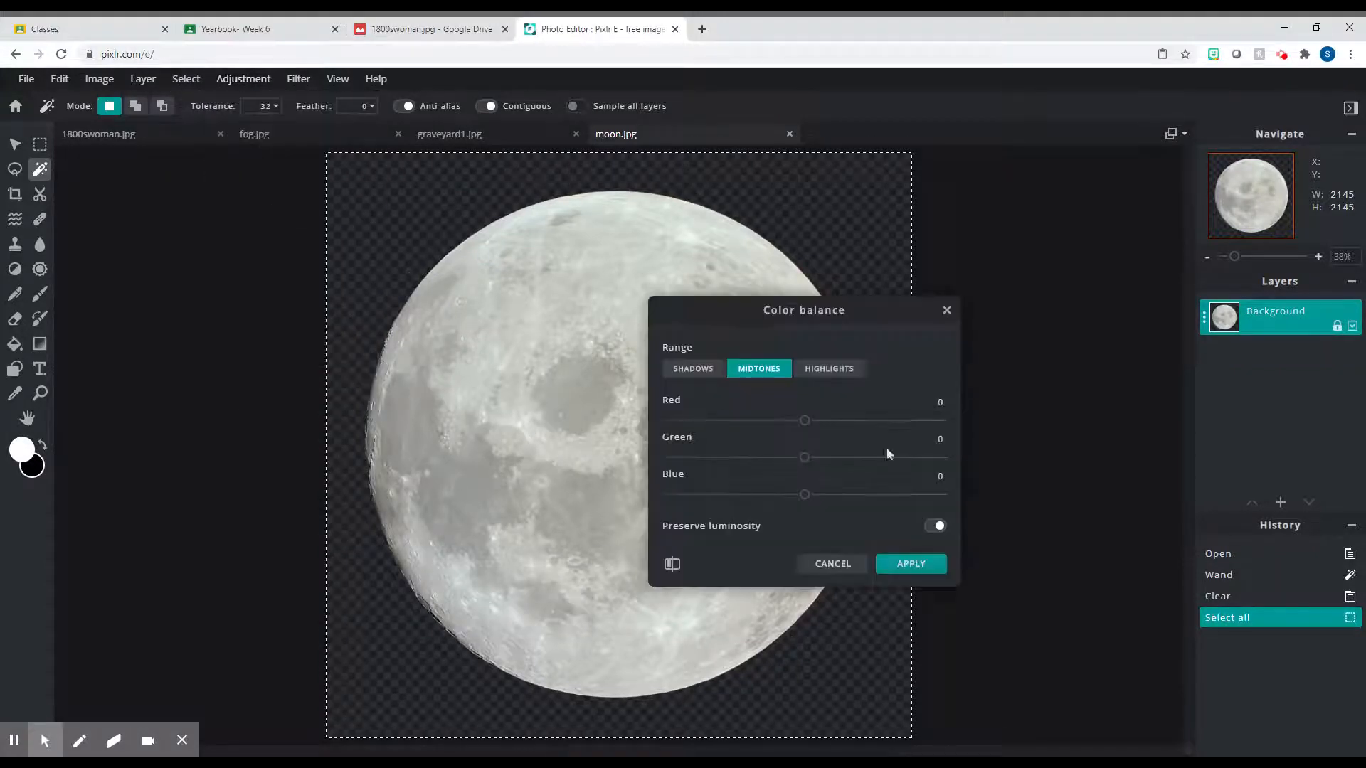
left_click_drag(808, 425, 905, 420)
left_click_drag(836, 308, 1117, 308)
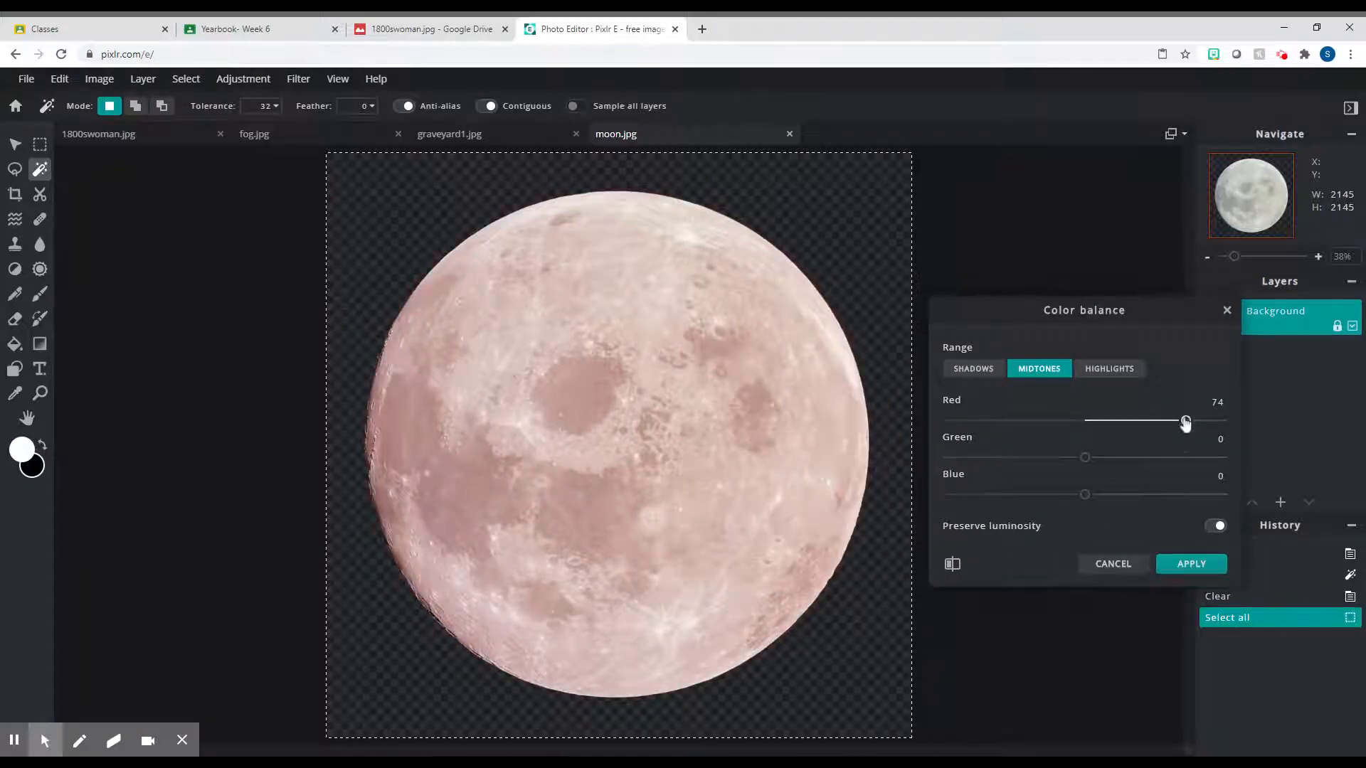
left_click_drag(1184, 423, 1212, 420)
left_click_drag(1084, 457, 1078, 499)
left_click(1216, 527)
left_click_drag(1082, 458, 1019, 462)
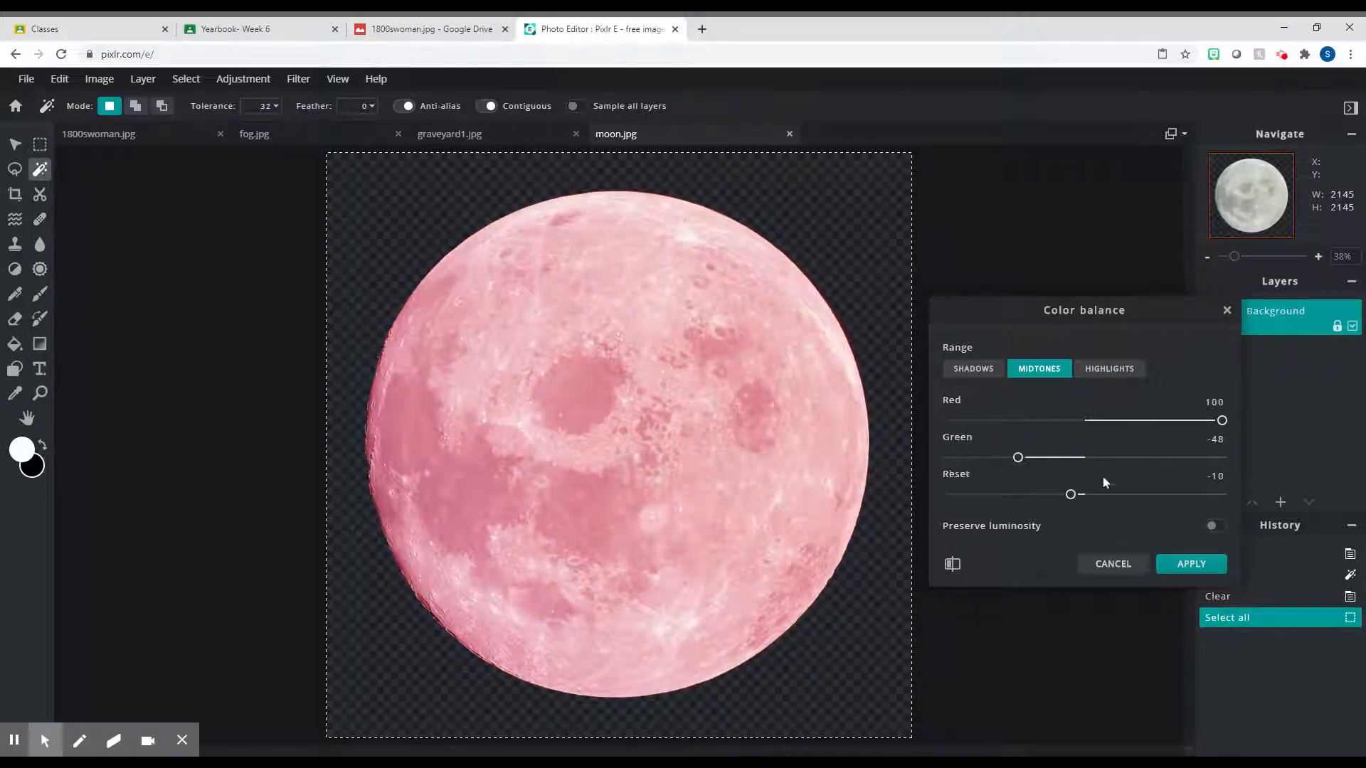
mouse_move(1082, 496)
left_mouse_down()
mouse_move(1106, 493)
mouse_move(1042, 496)
mouse_move(1073, 498)
left_mouse_up()
Set the moon's Color balance shadows to red -46, green -24, blue -2 and highlights to red 29, green 2, blue 3, and apply.
left_click(988, 371)
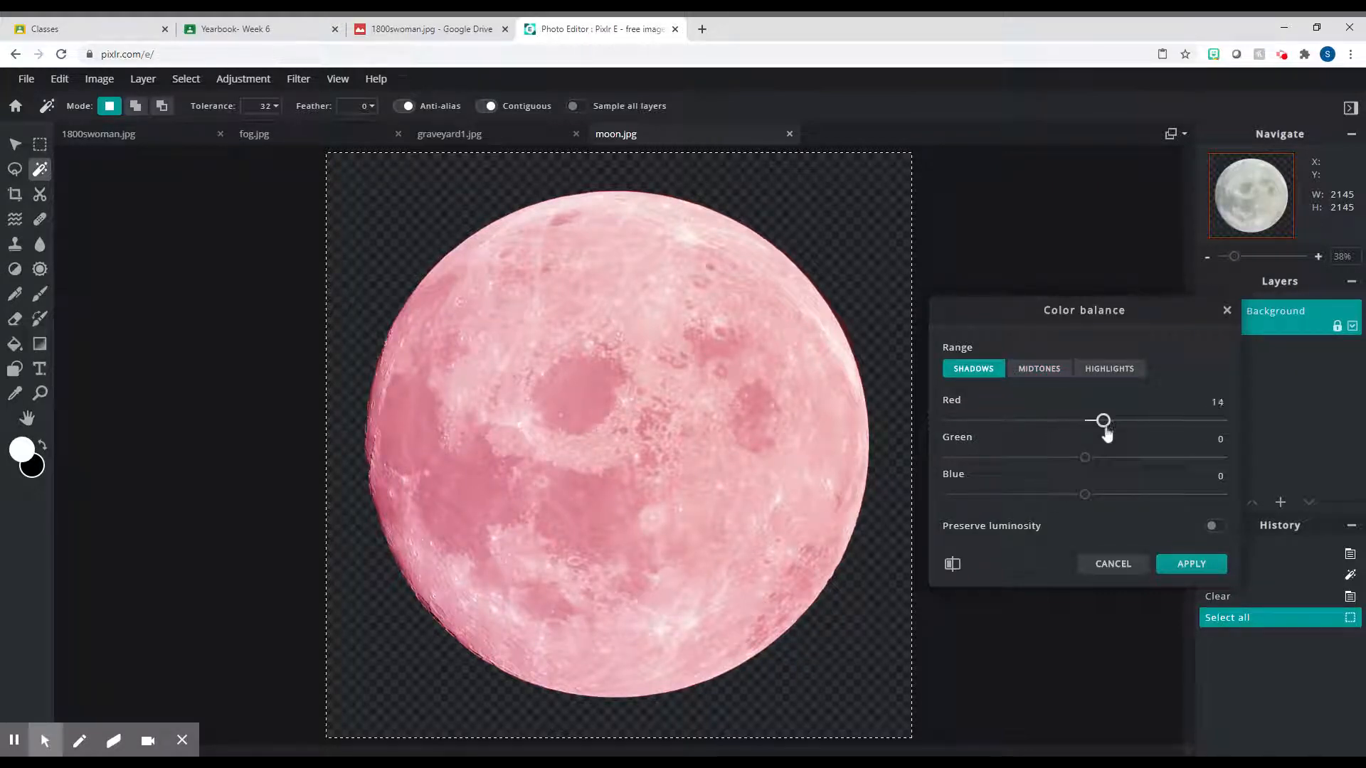
left_click_drag(1106, 434, 1029, 426)
left_click_drag(1088, 460, 1084, 492)
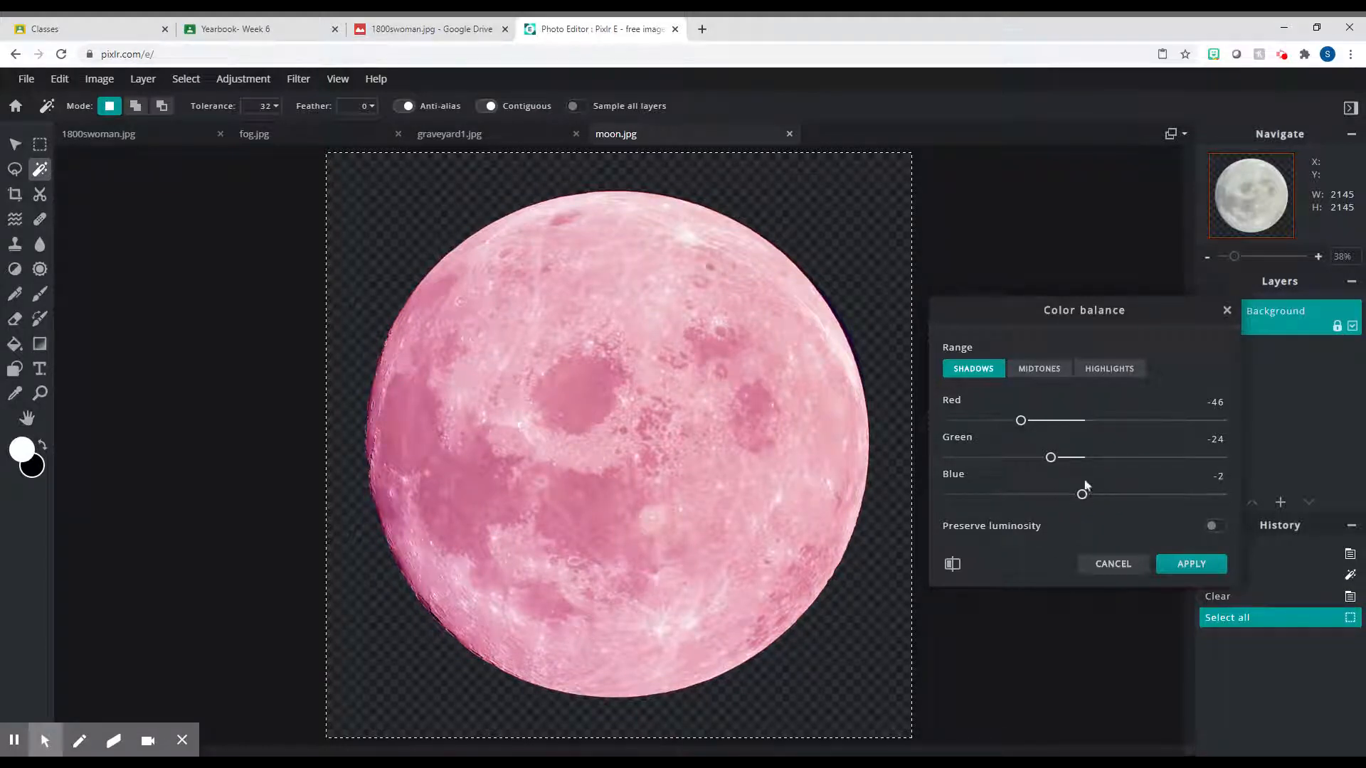
left_click(1107, 373)
left_click_drag(1086, 422, 1089, 461)
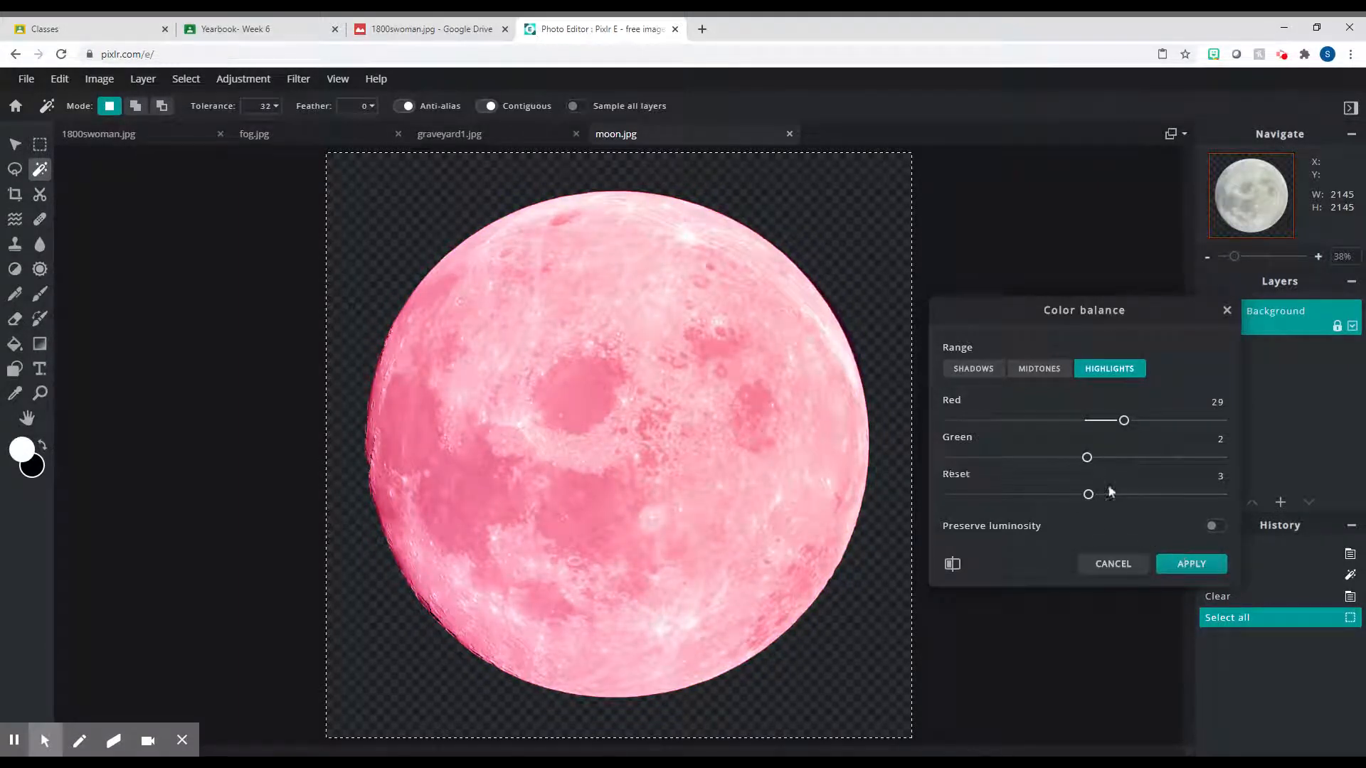
left_click(1188, 564)
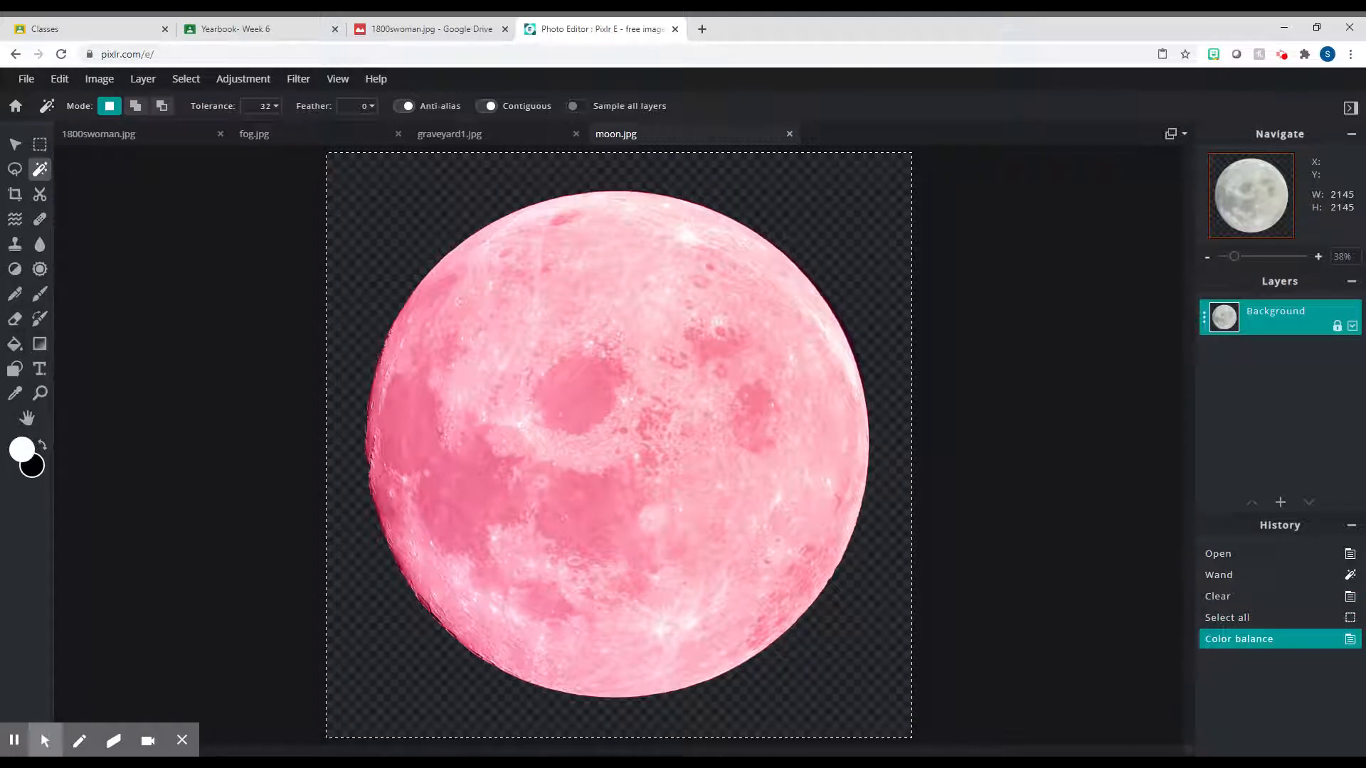
Darken the moon by applying a brightness of -67 and a contrast of 6.
left_click(243, 80)
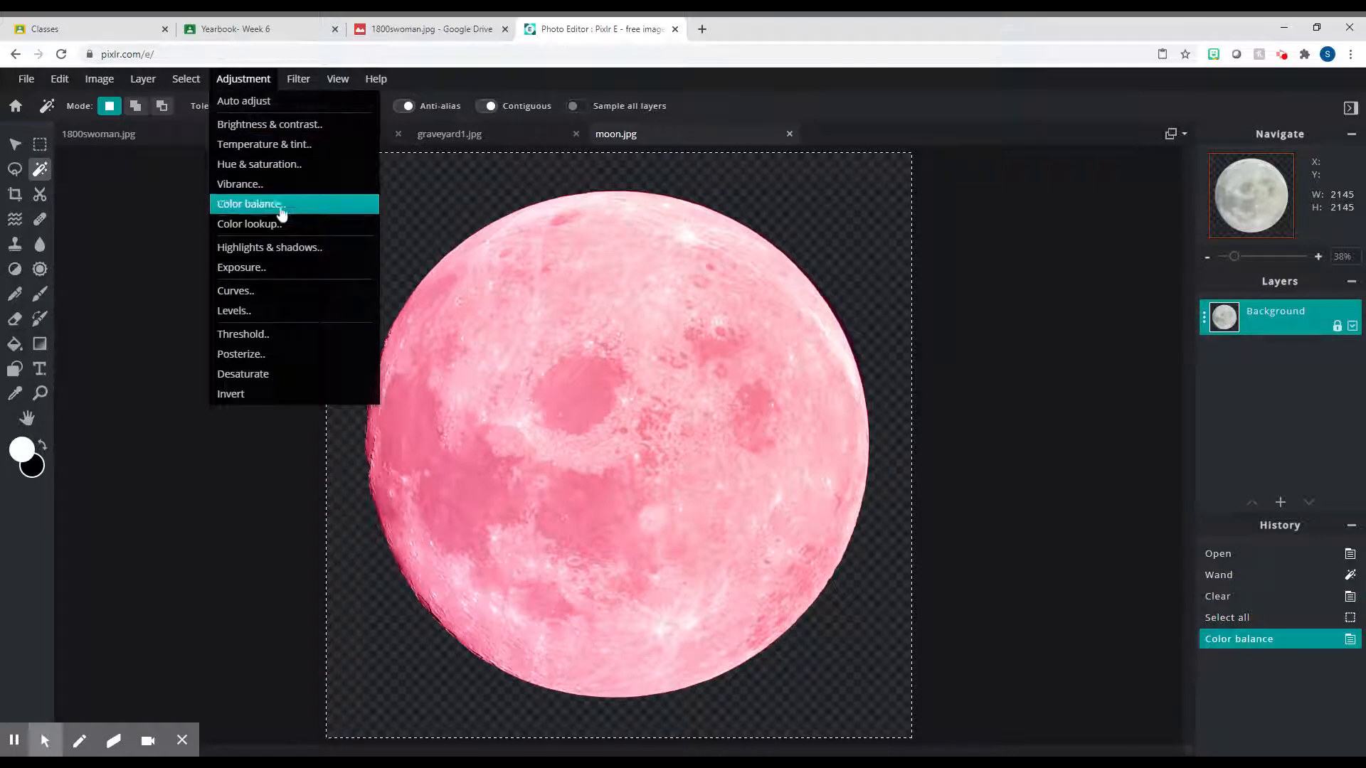
left_click(274, 125)
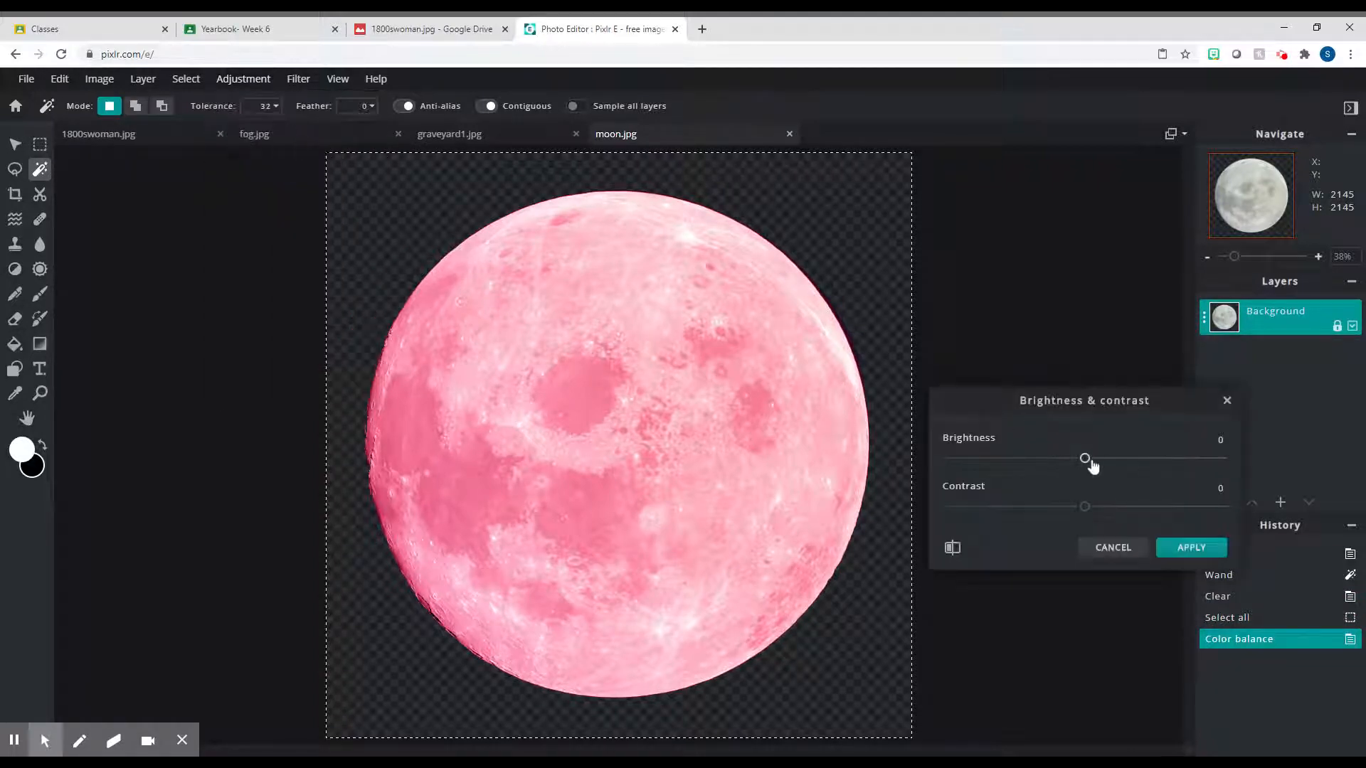
left_click_drag(1085, 459, 966, 461)
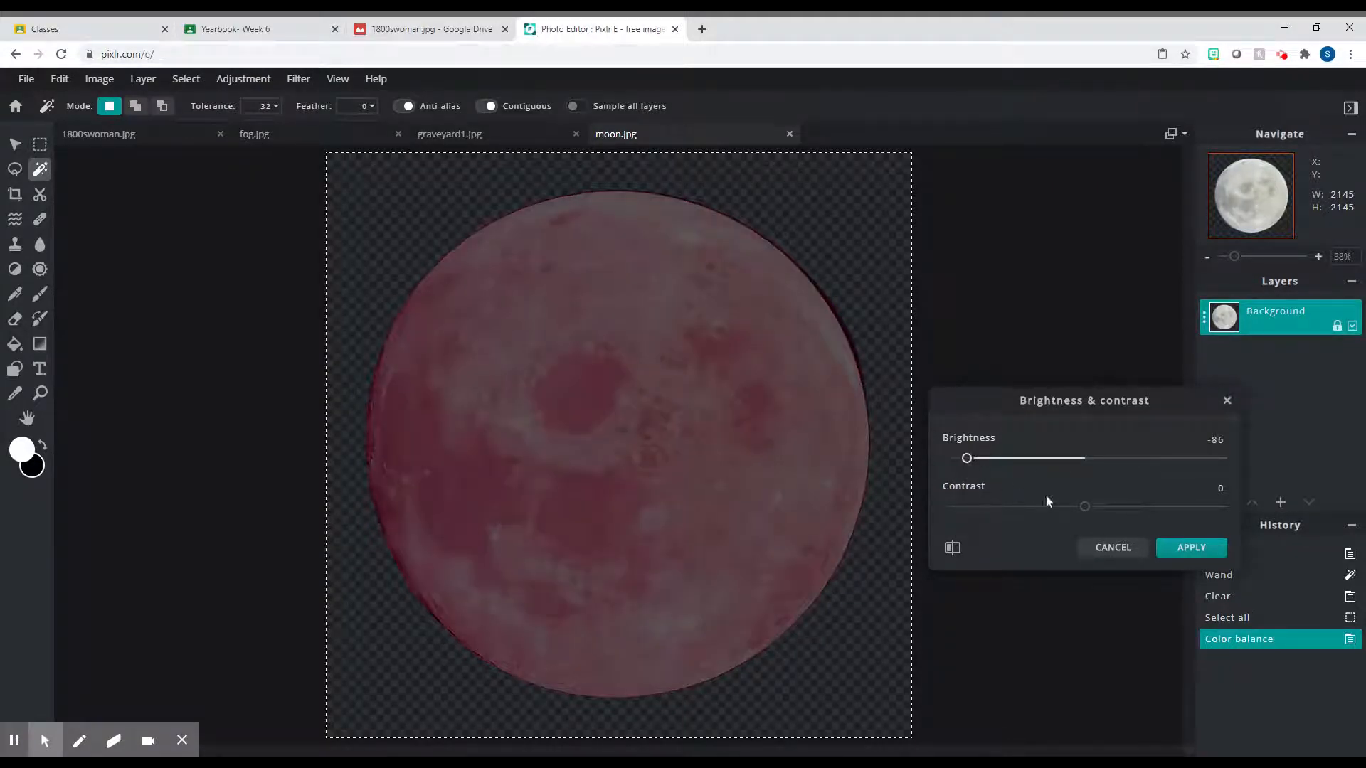
mouse_move(1089, 509)
left_mouse_down()
mouse_move(1147, 514)
mouse_move(1040, 512)
mouse_move(1094, 517)
left_mouse_up()
left_click_drag(966, 463, 993, 463)
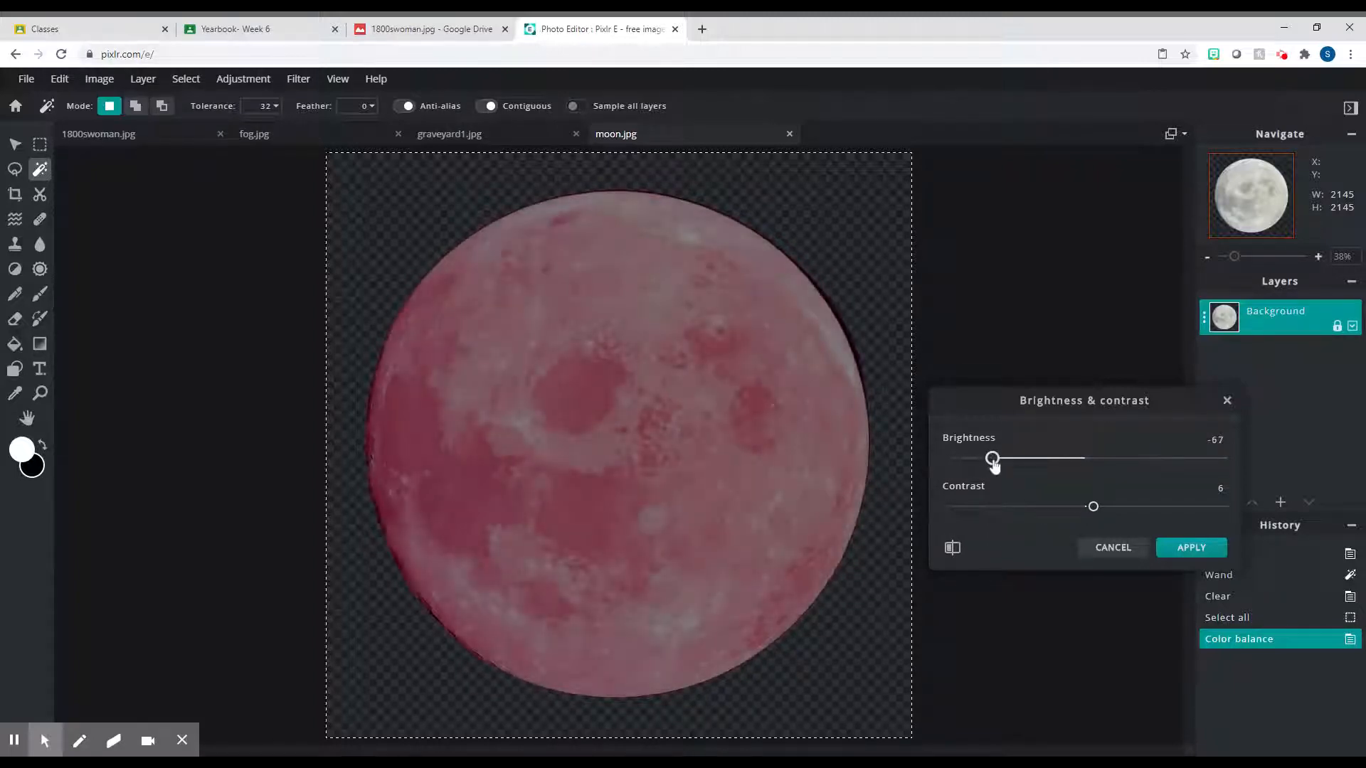
left_click(1175, 549)
Increase the moon's vibrance slightly and apply the adjustment.
left_click(243, 78)
left_click(270, 184)
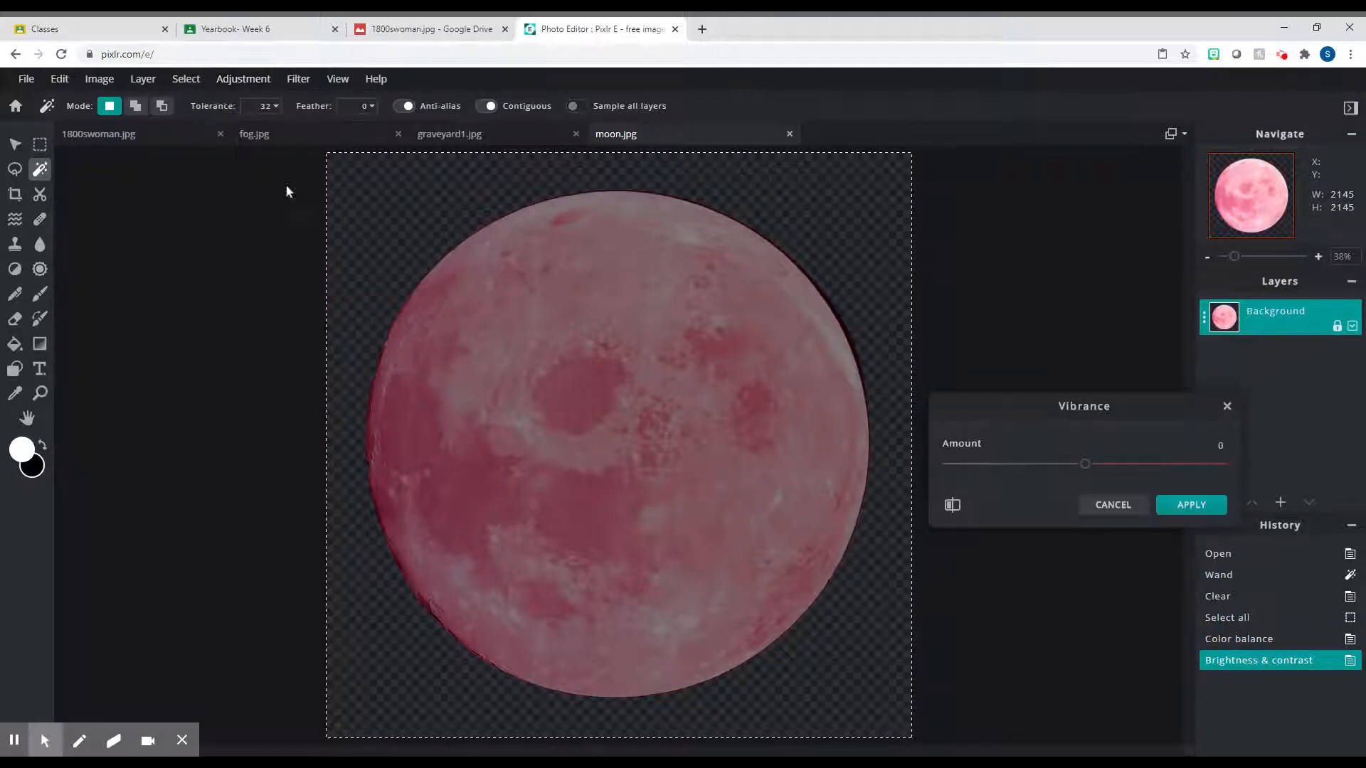
left_click_drag(1076, 478, 1116, 477)
left_click(1181, 505)
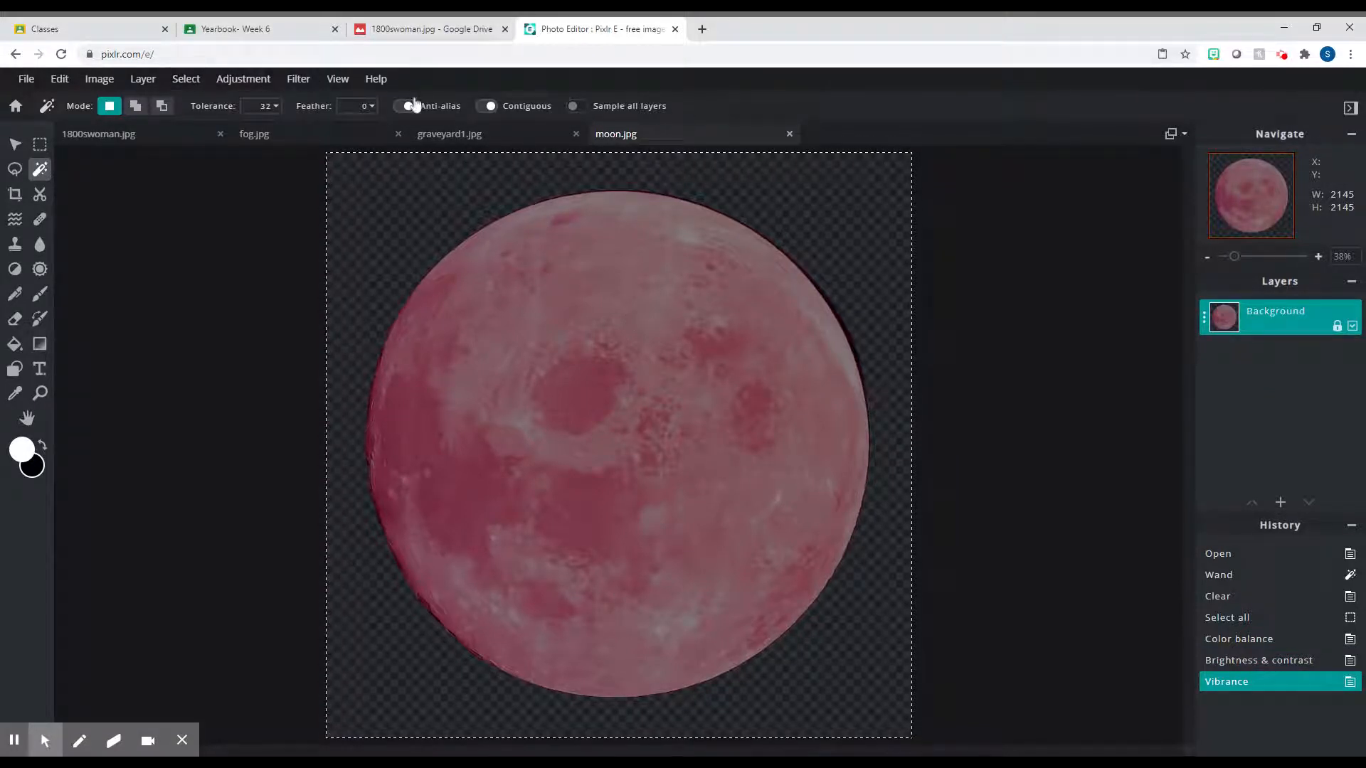
Copy the red moon and paste it into graveyard1.jpg as a new layer.
left_click(68, 81)
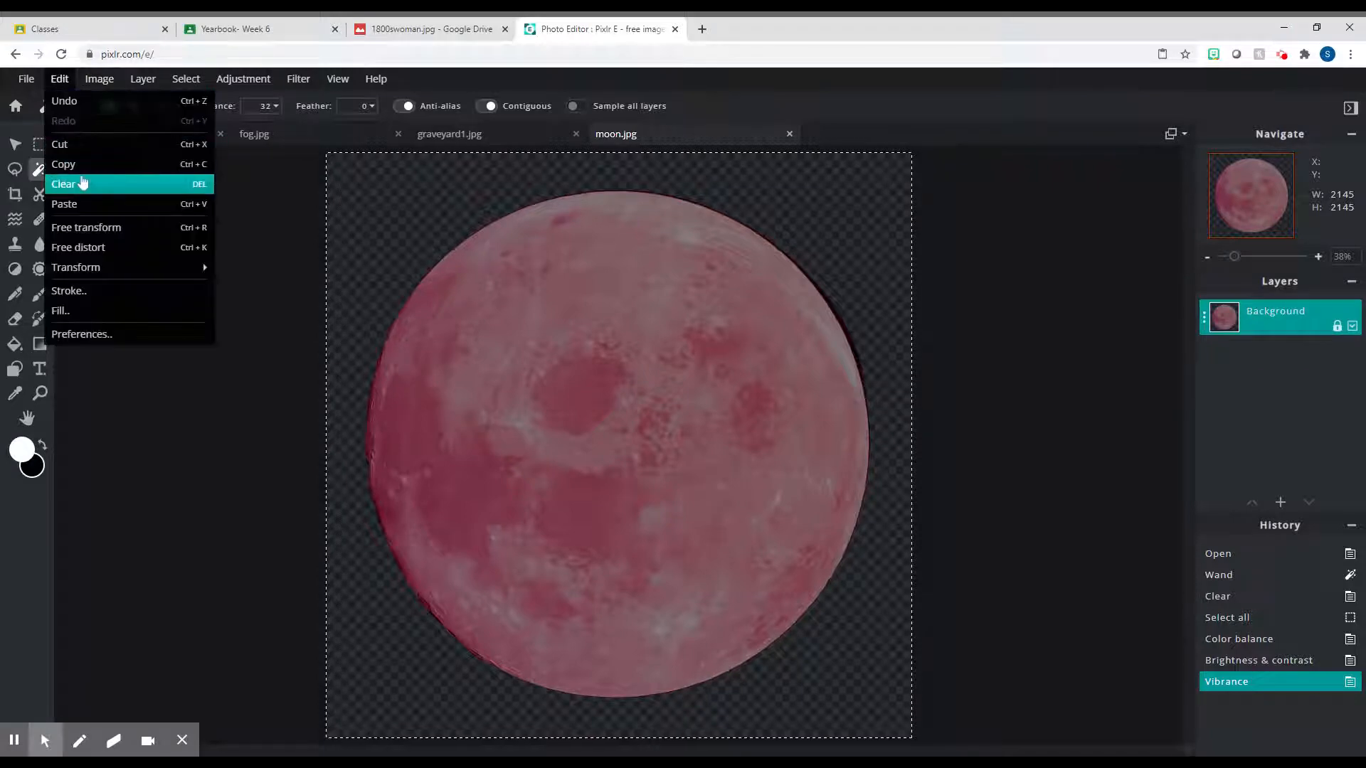
left_click(174, 171)
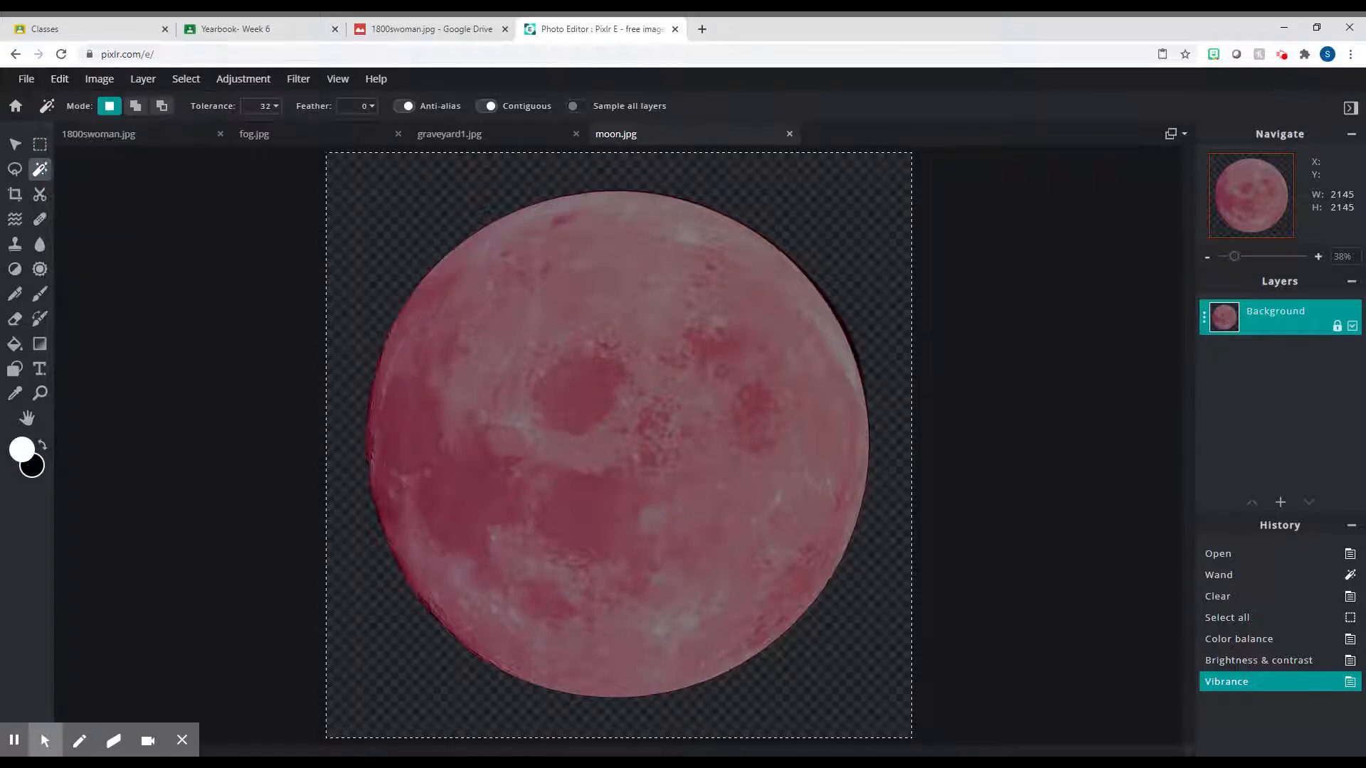
left_click(60, 79)
left_click(82, 163)
left_click(457, 137)
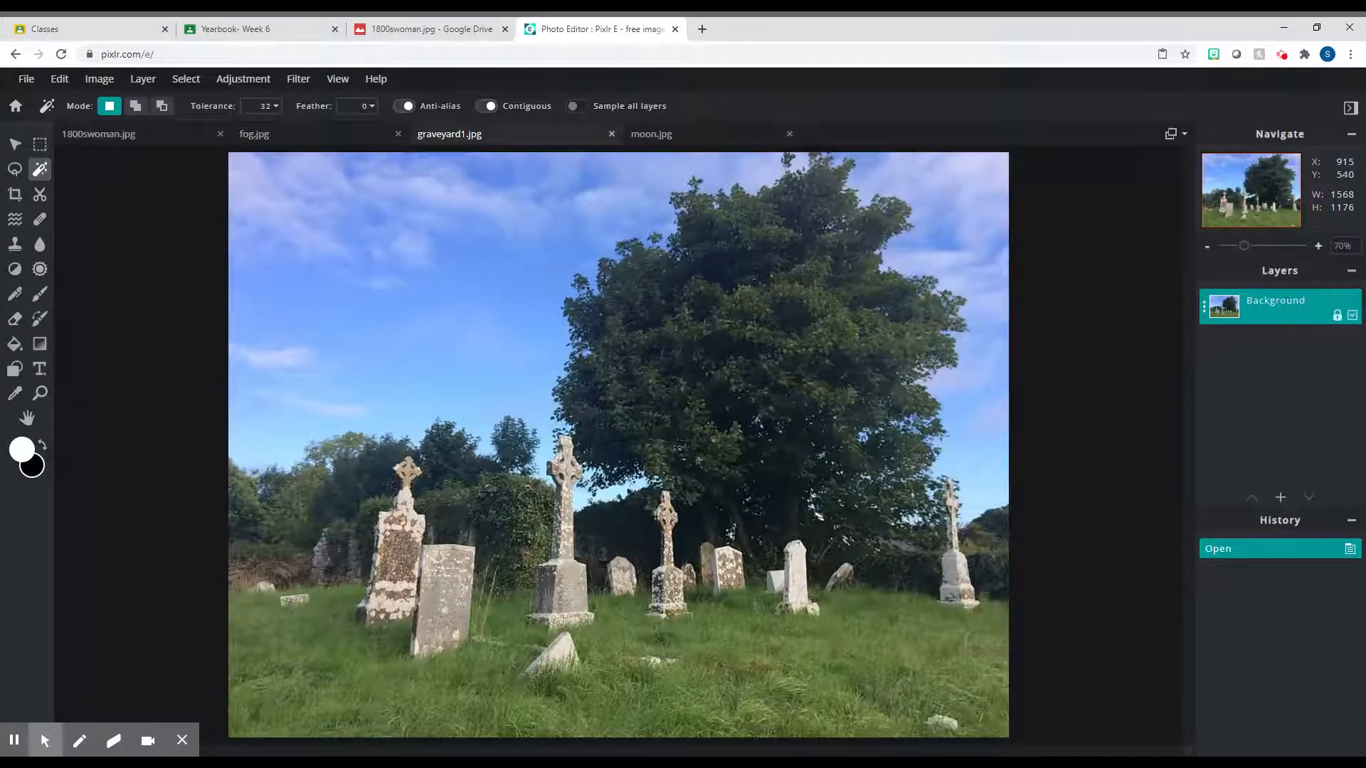
key("ctrl+v")
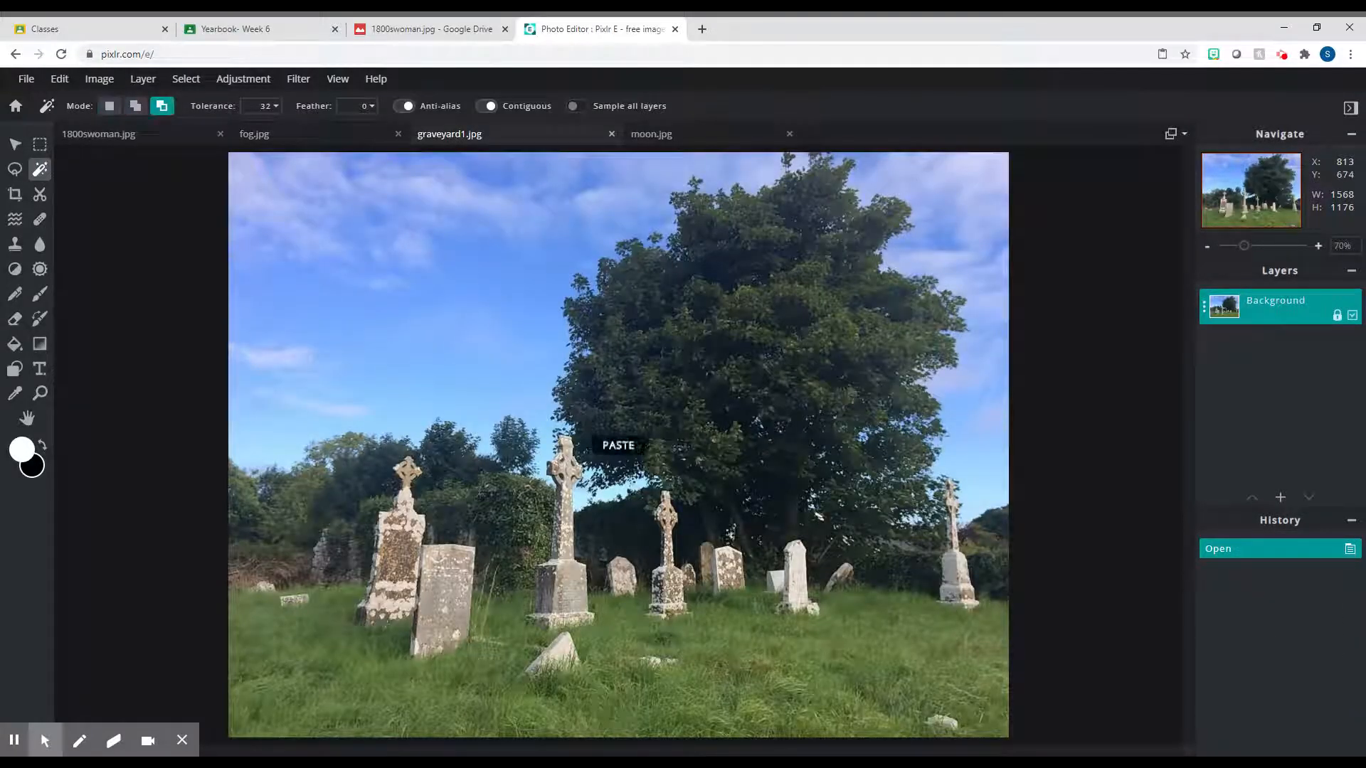
Shrink the pasted moon to about 218 by 211 pixels in the open sky beside the tree, and select the graveyard's Background layer.
left_click(15, 145)
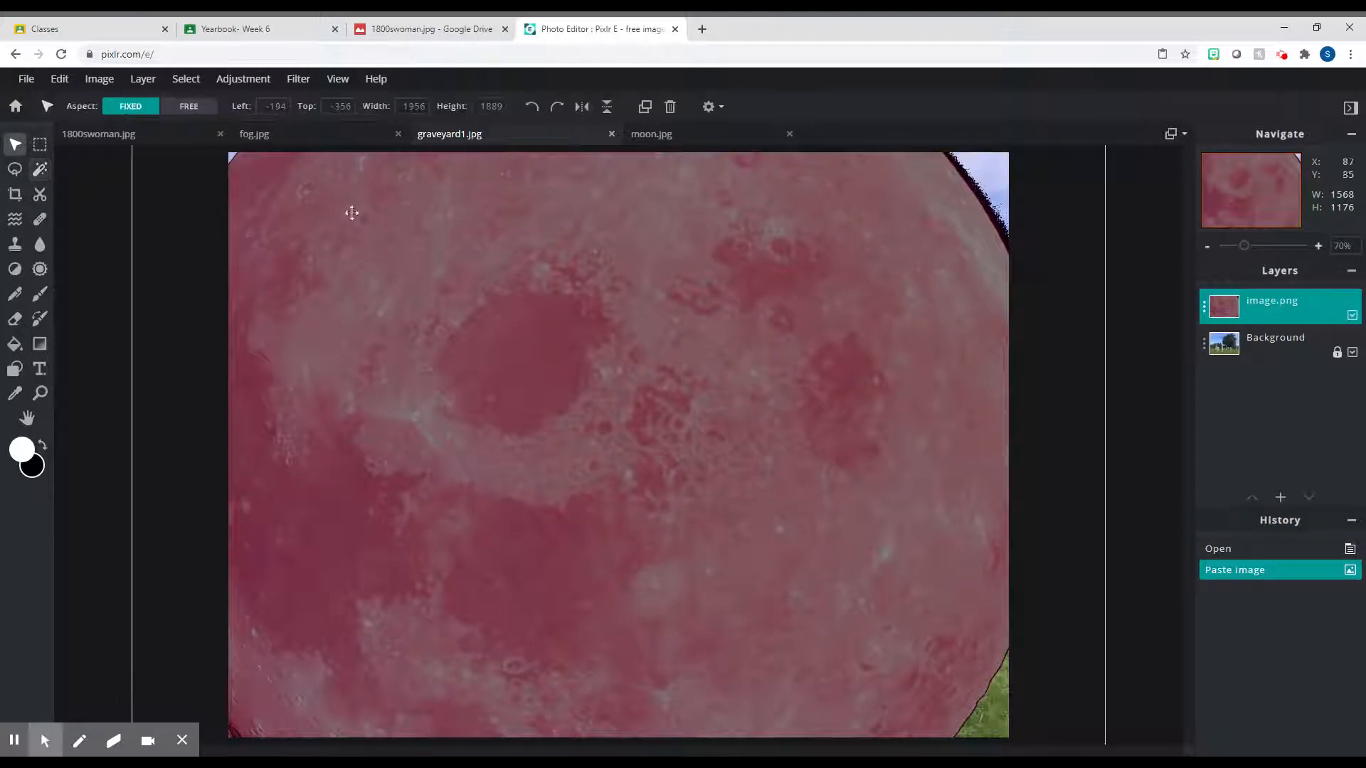
left_click_drag(735, 308, 815, 553)
left_click_drag(670, 415, 815, 429)
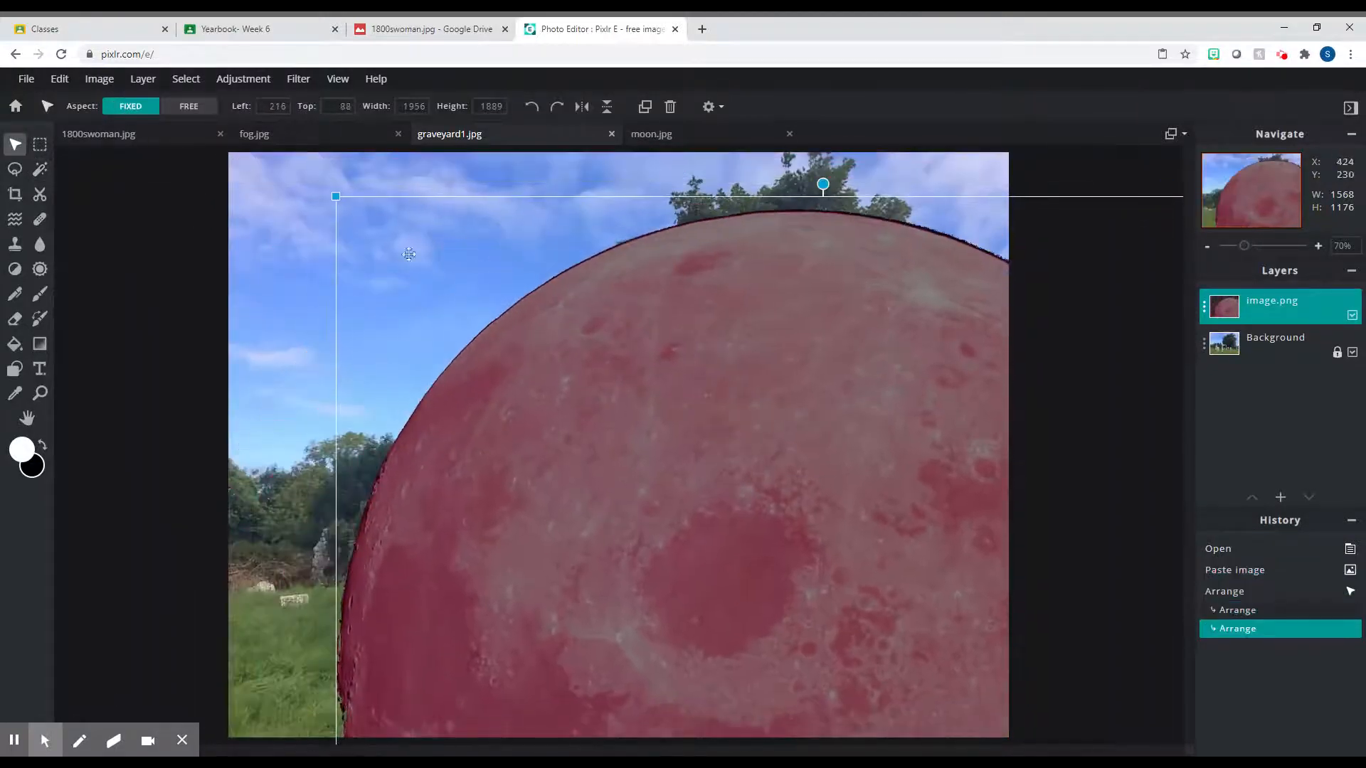
left_click_drag(332, 200, 783, 625)
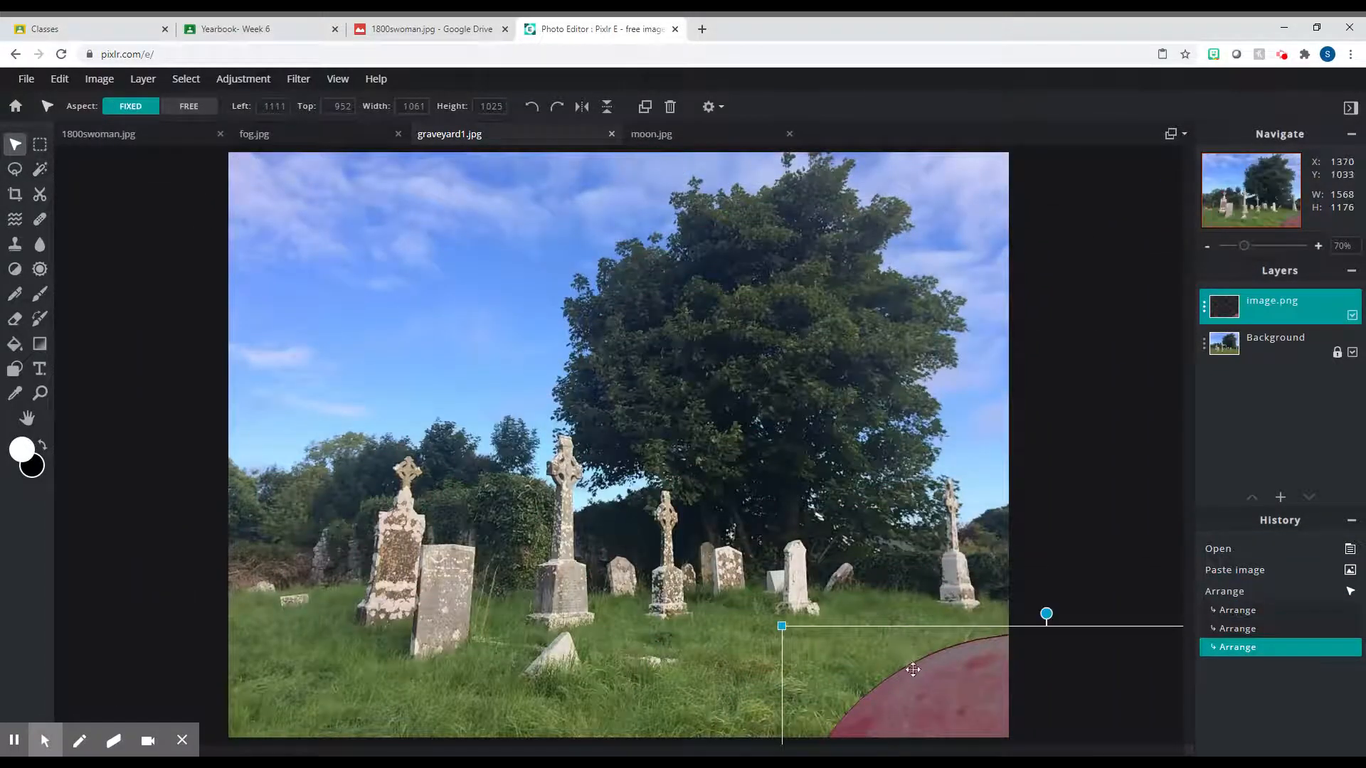
left_click_drag(925, 660, 439, 257)
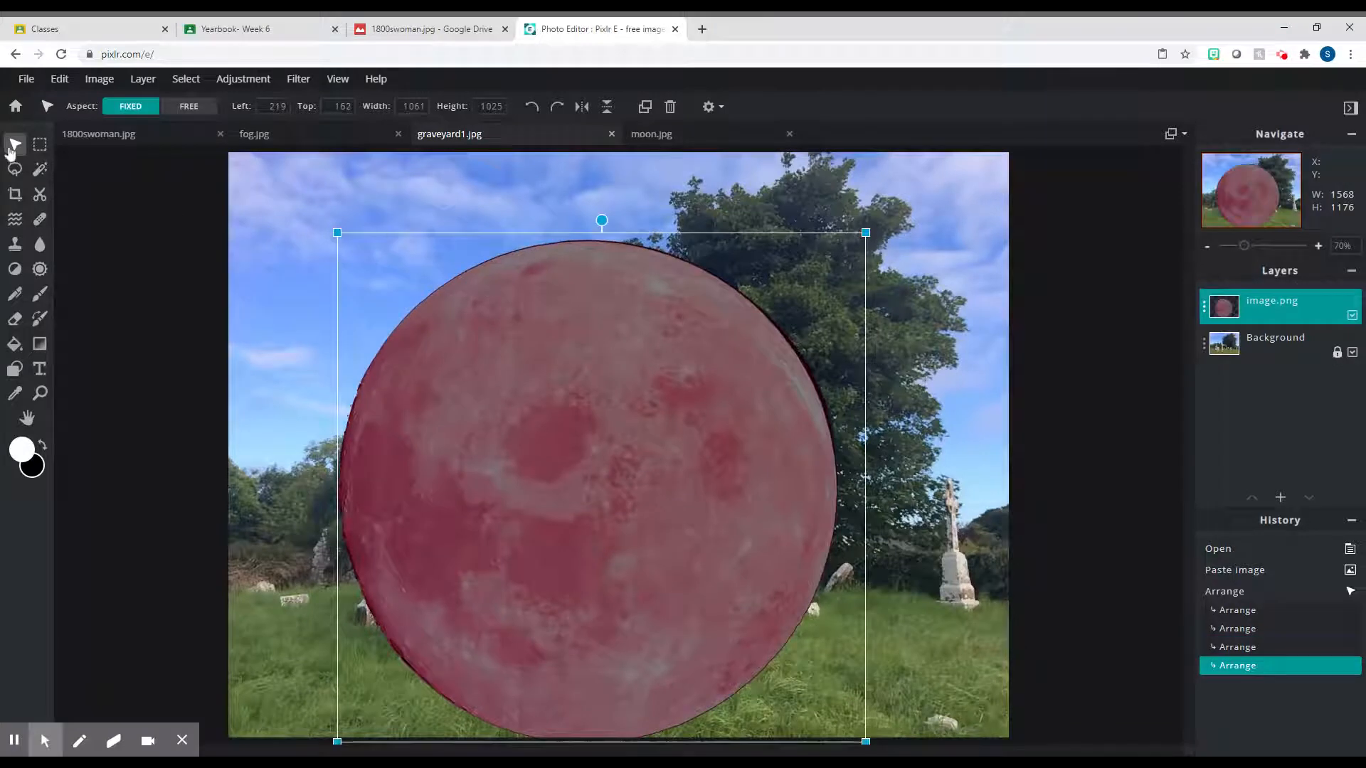
left_click_drag(337, 235, 722, 453)
left_click_drag(780, 640, 367, 250)
left_click_drag(427, 284, 374, 222)
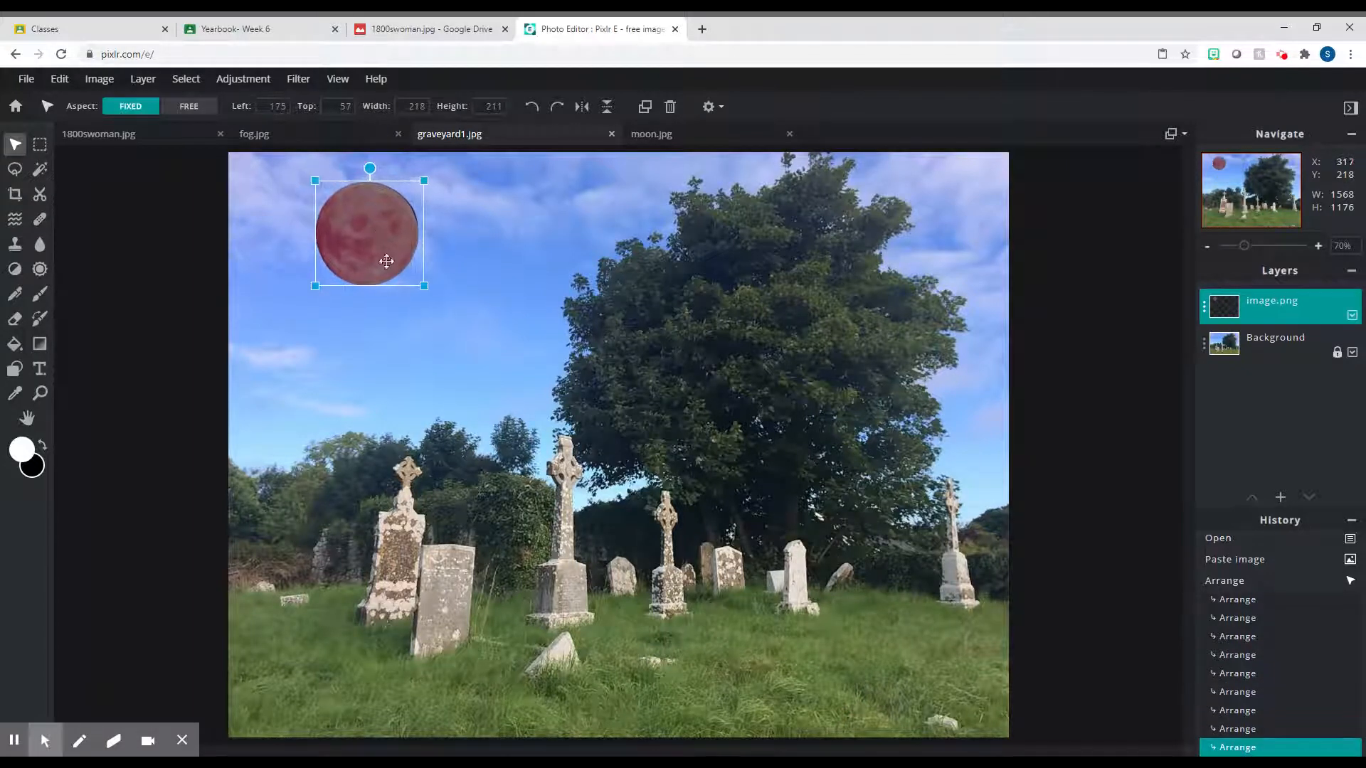
left_click(1281, 352)
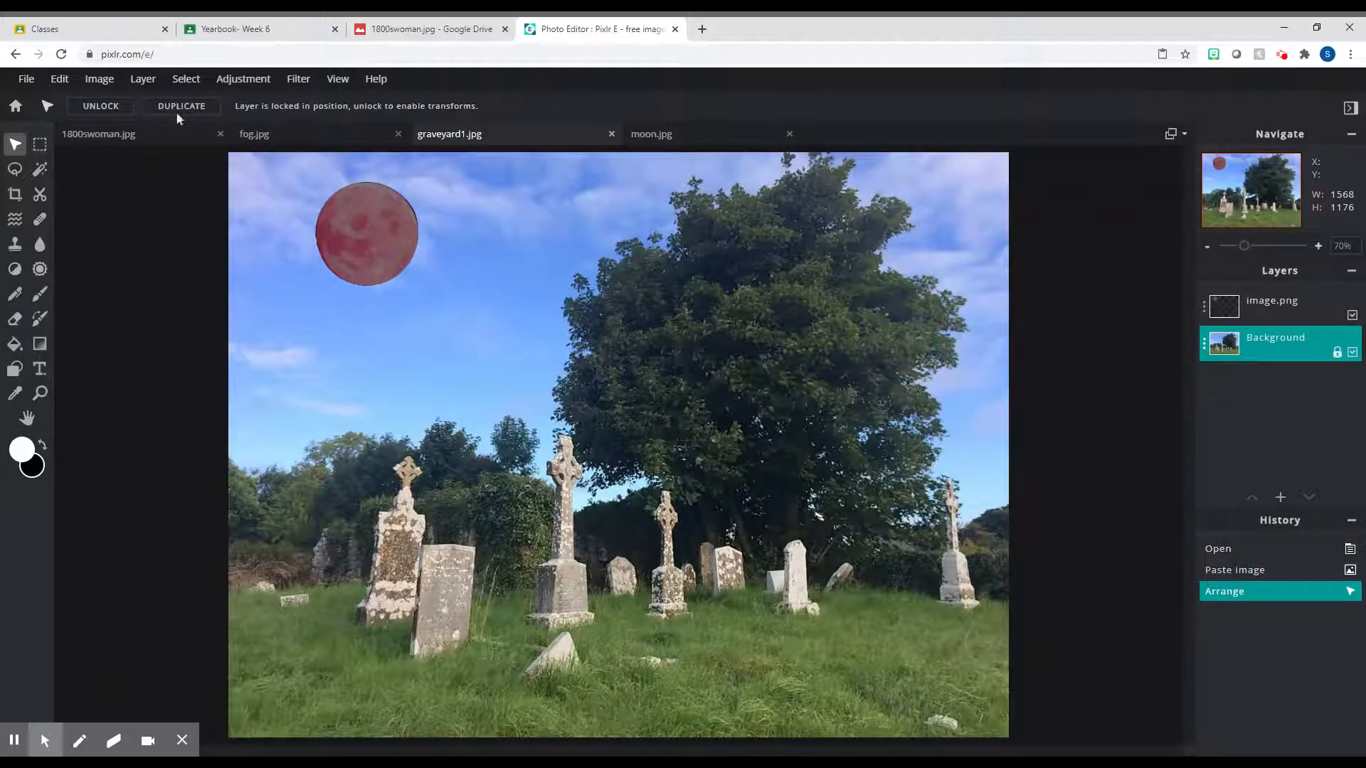
left_click(239, 80)
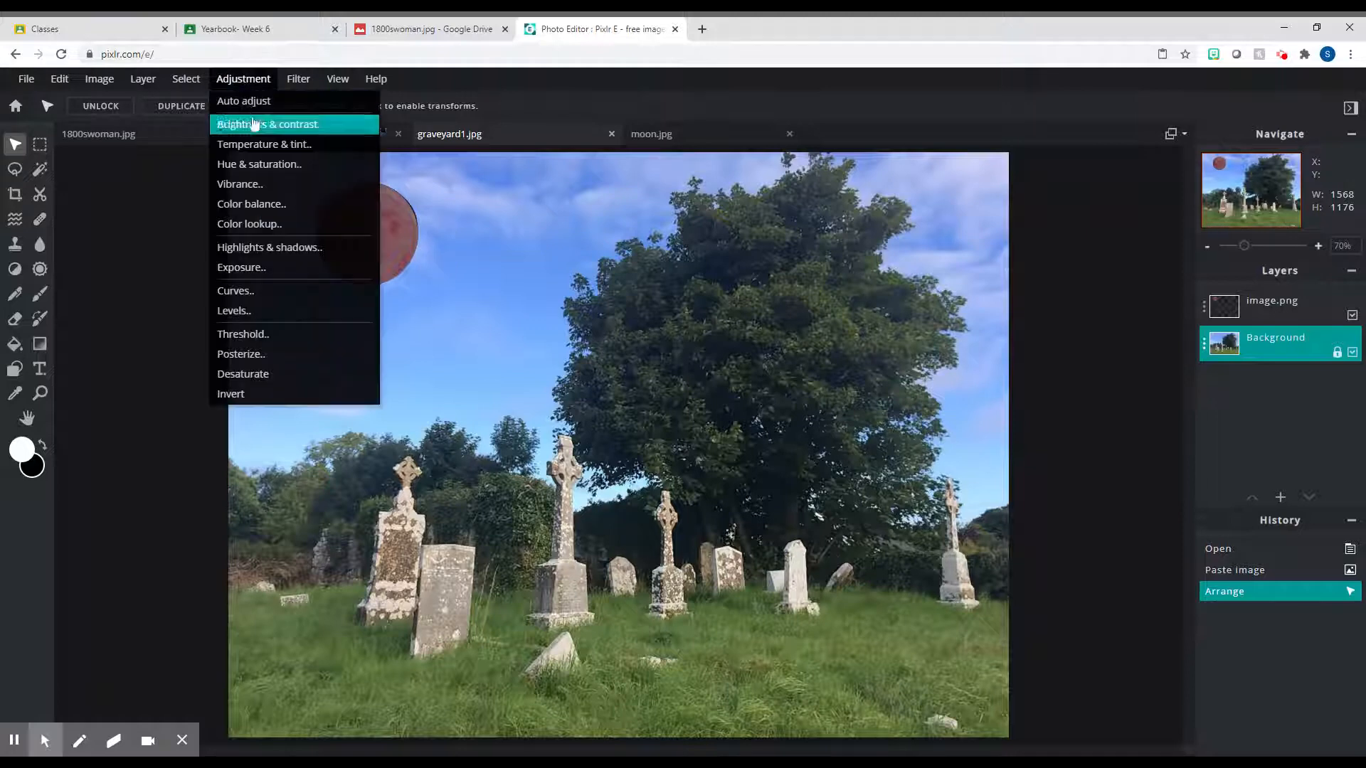
left_click(265, 206)
left_click_drag(1084, 469, 1136, 550)
left_click(993, 425)
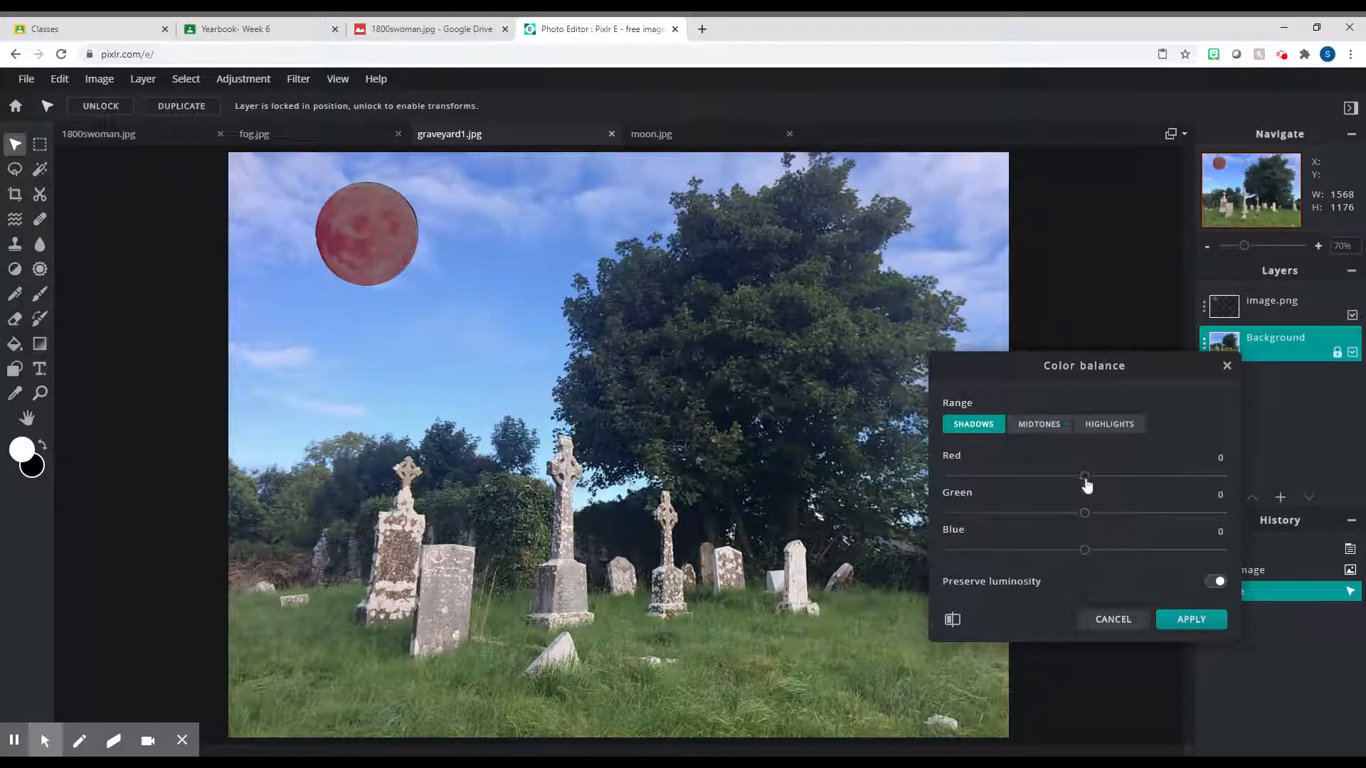
left_click_drag(1084, 476, 1152, 491)
left_click(1113, 618)
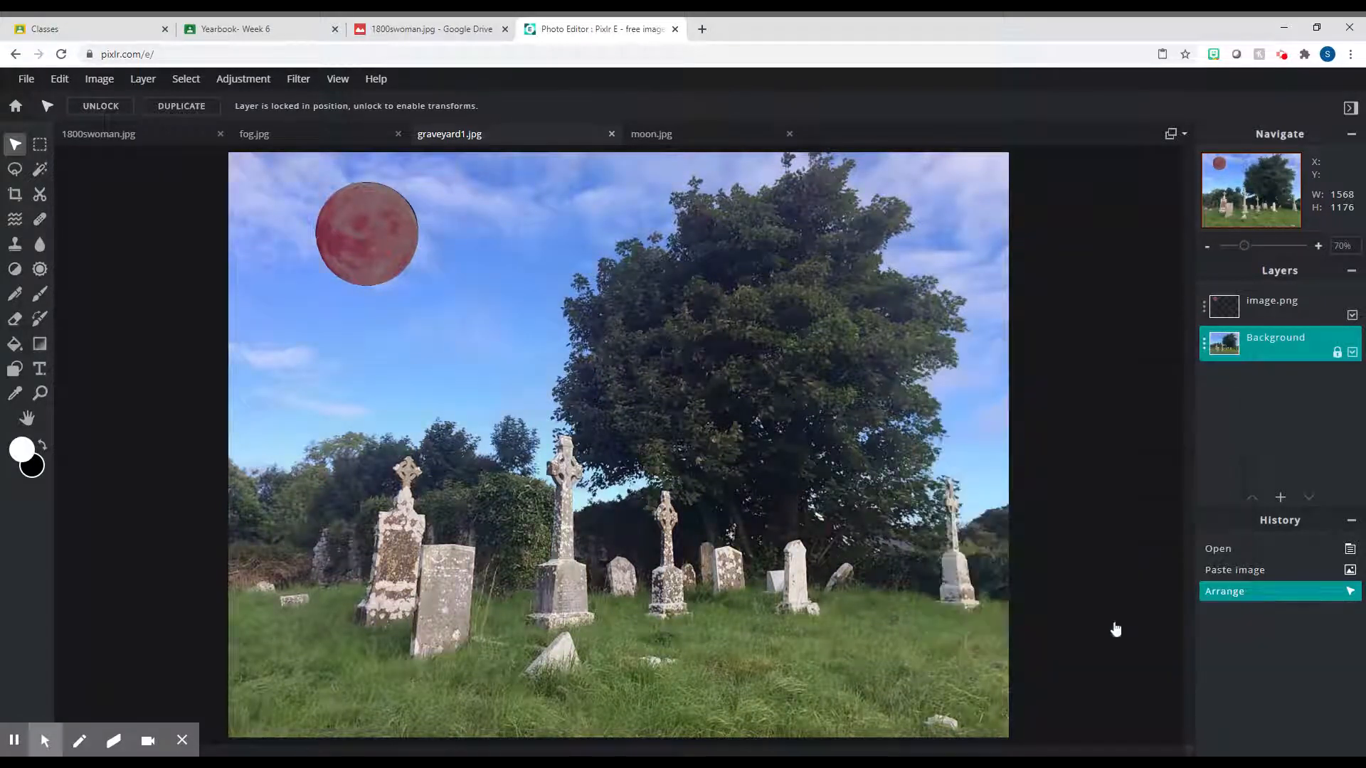
Darken the graveyard's Background layer with a brightness of about -77 and a contrast of -1, and apply the adjustment.
left_click(249, 84)
left_click(265, 126)
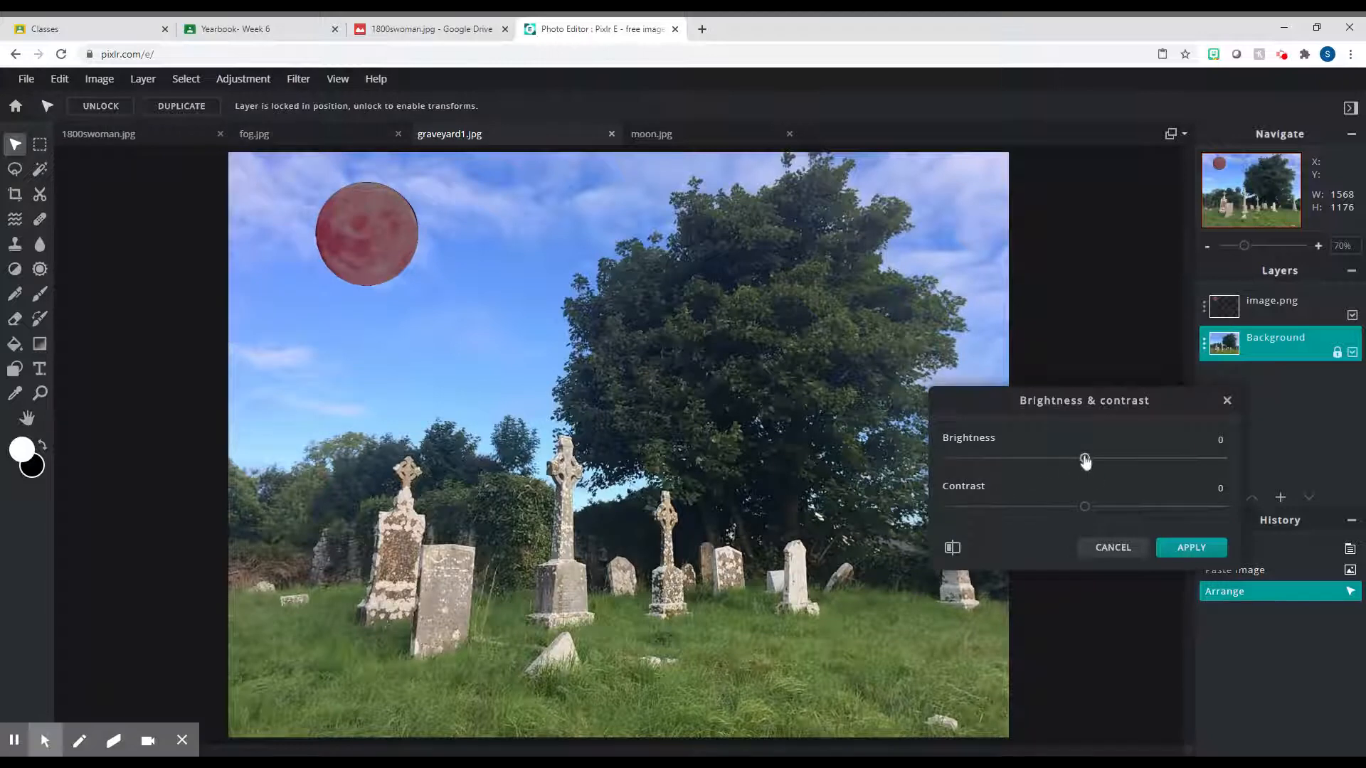
left_click_drag(1085, 461, 983, 467)
mouse_move(1084, 510)
left_mouse_down()
mouse_move(1140, 509)
mouse_move(1046, 510)
mouse_move(1084, 513)
left_mouse_up()
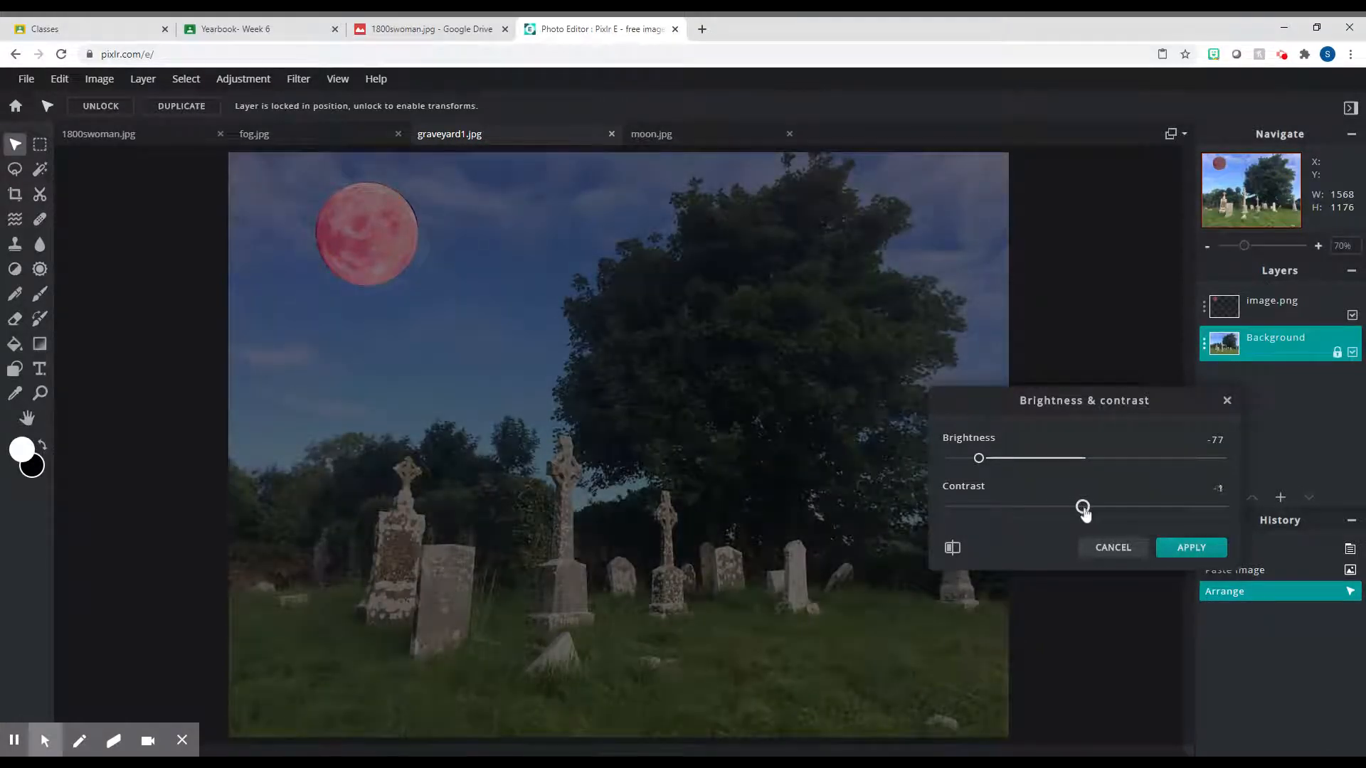
left_click(1191, 547)
Reduce the graveyard background's vibrance to about -29 and apply the adjustment.
left_click(235, 79)
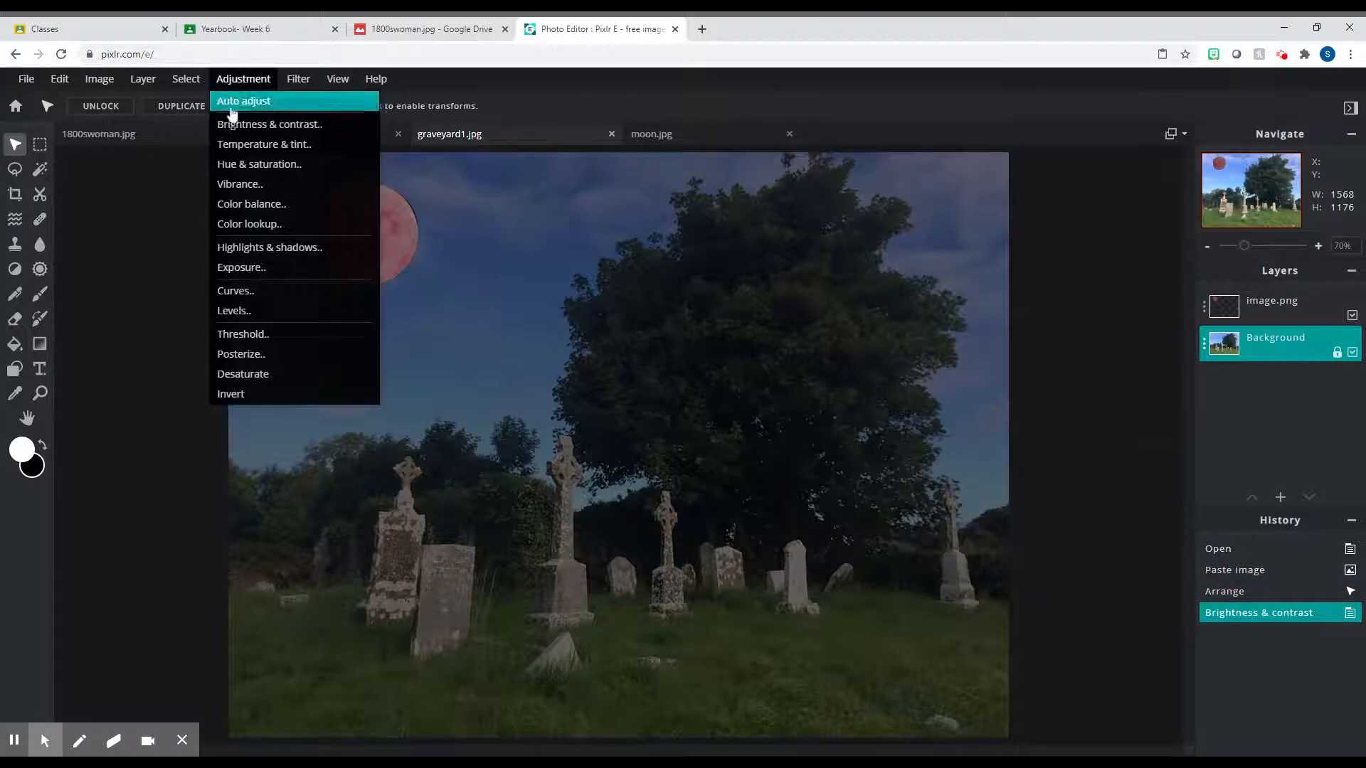
left_click(246, 184)
left_click_drag(1084, 464, 1039, 485)
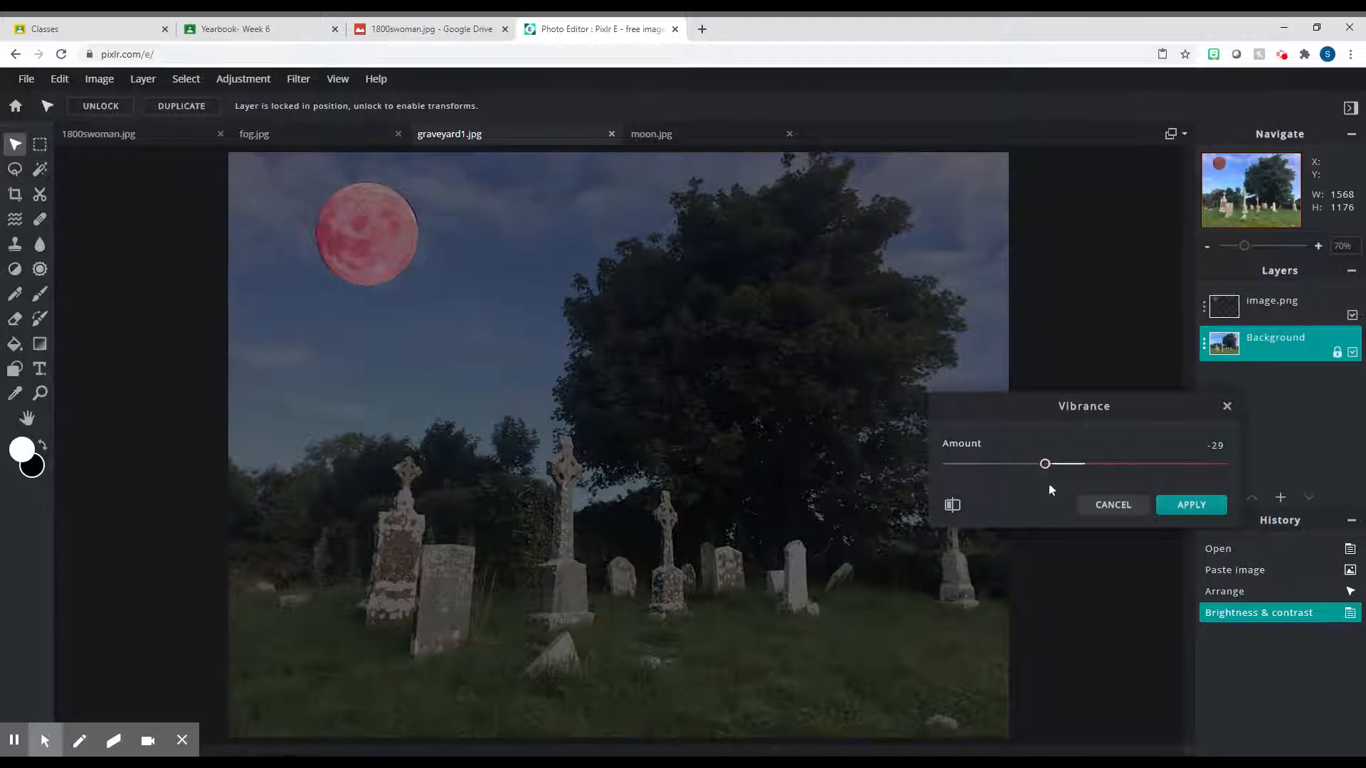
left_click(1200, 506)
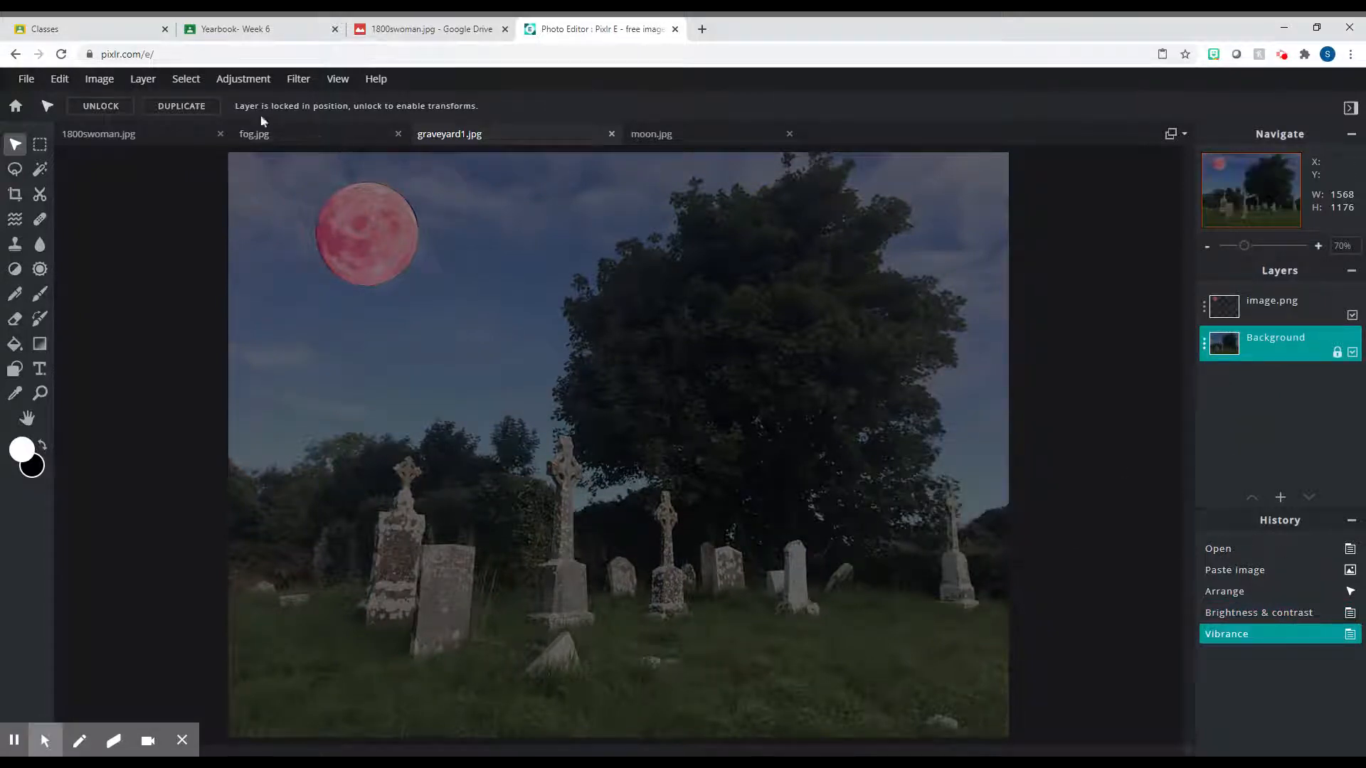
Start a color balance adjustment on the graveyard background with midtones at red 3, green -26 and blue 49.
left_click(235, 81)
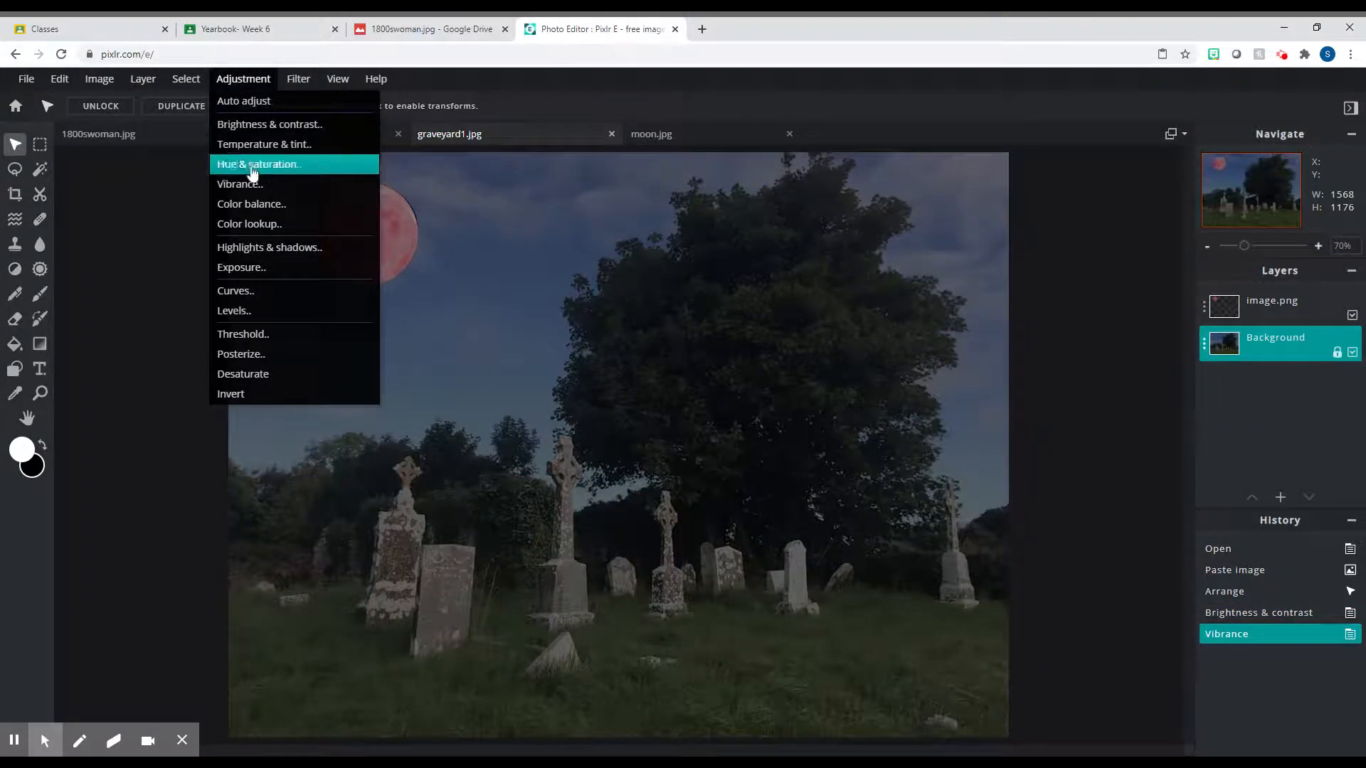
left_click(271, 207)
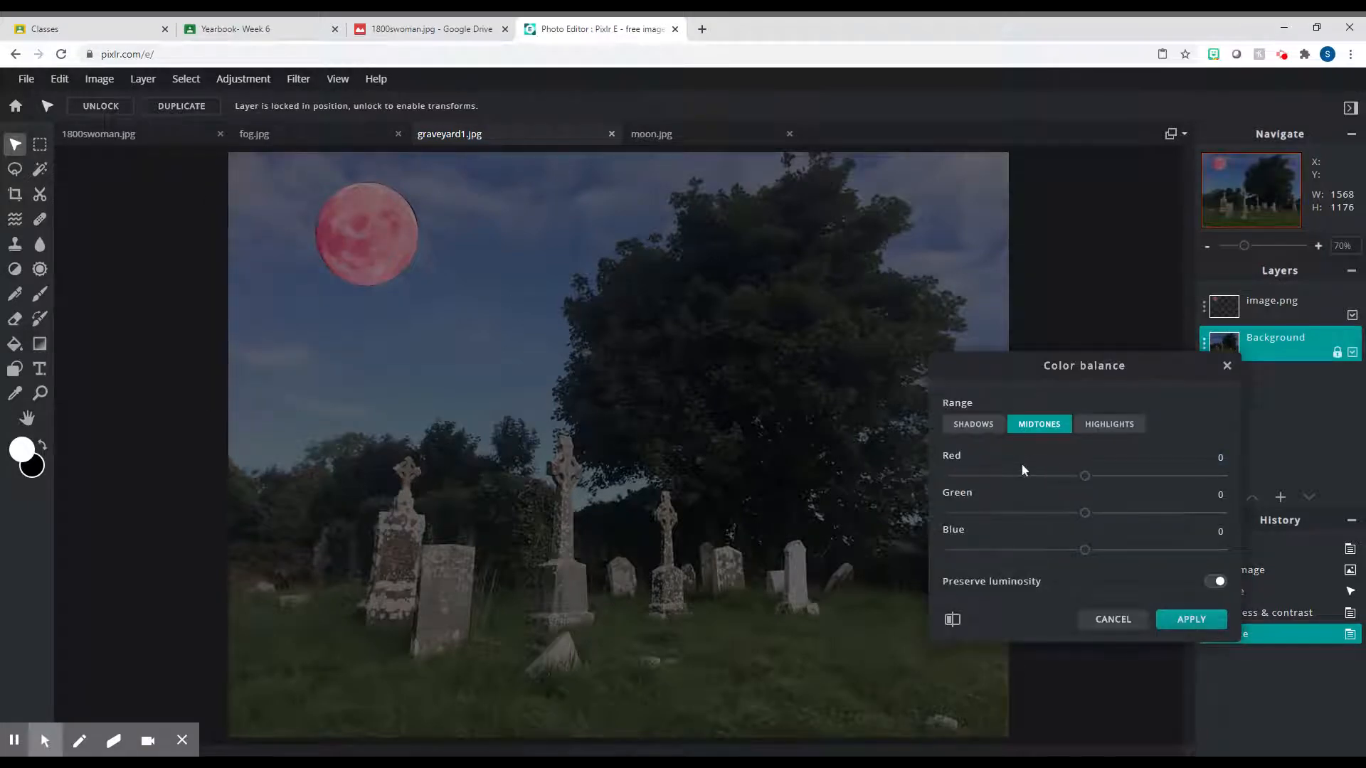
left_click_drag(1092, 484, 1135, 553)
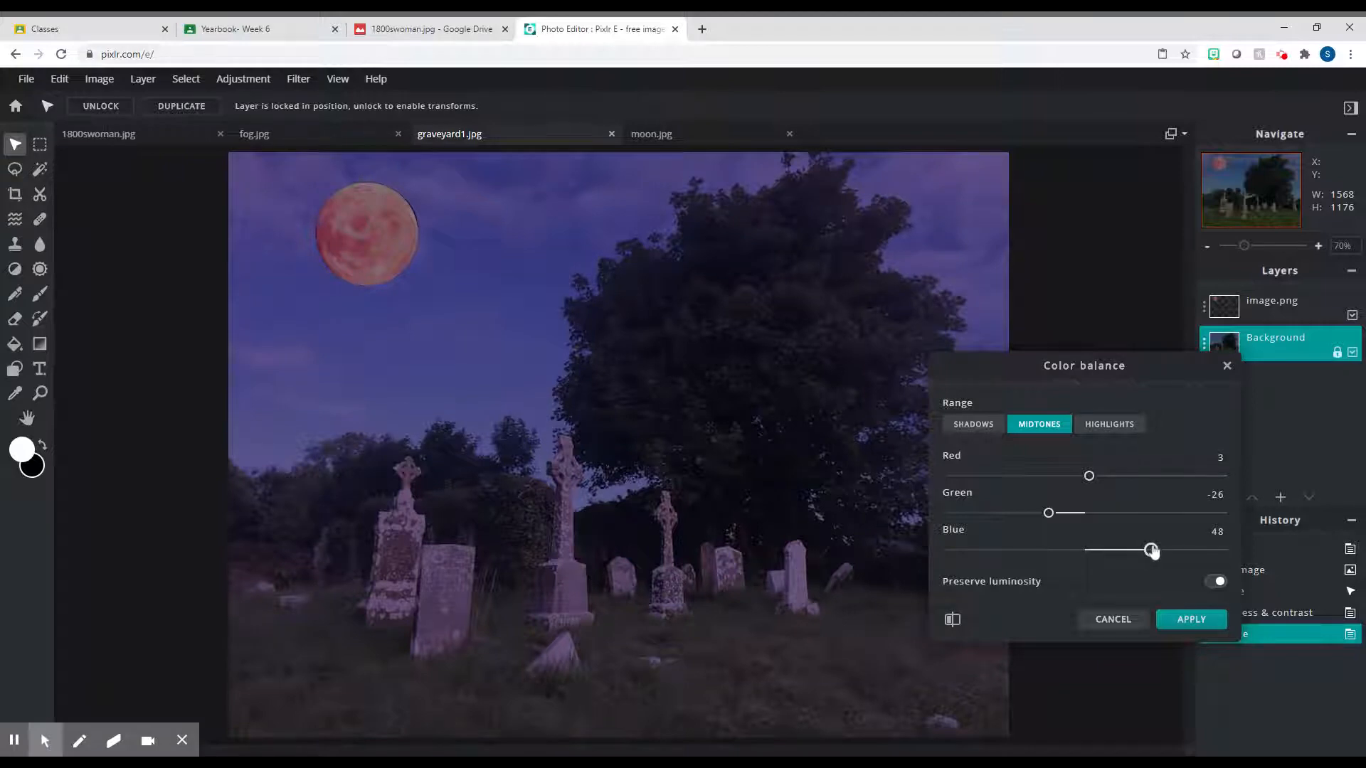
left_click_drag(1150, 553, 1152, 552)
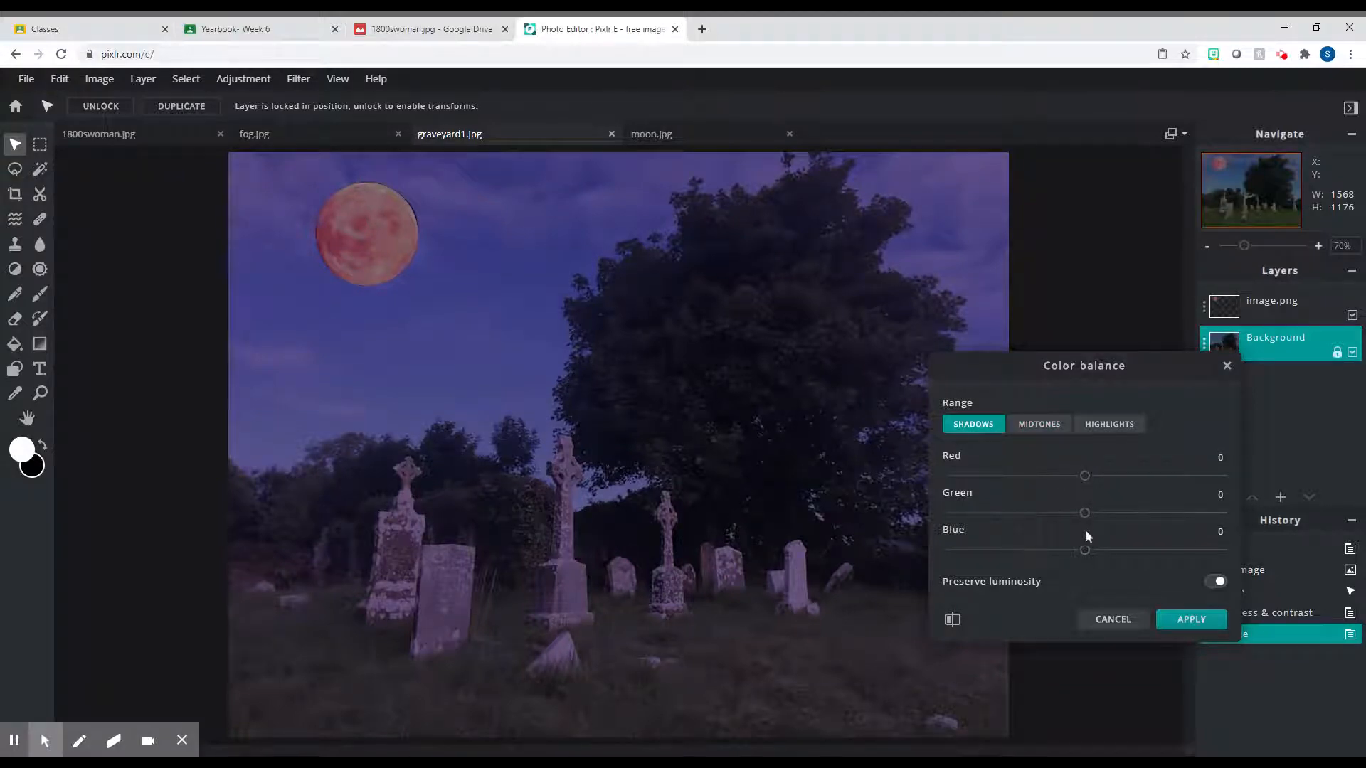
Balance the shadows to red 5, green 1, blue 1 and the highlights to red -5, green 18, blue 5, and apply.
mouse_move(1084, 549)
left_mouse_down()
mouse_move(1112, 551)
mouse_move(1045, 551)
mouse_move(1085, 550)
mouse_move(1030, 512)
mouse_move(1145, 514)
mouse_move(1086, 514)
mouse_move(1084, 476)
mouse_move(1131, 477)
mouse_move(1037, 483)
mouse_move(1078, 484)
mouse_move(1046, 513)
mouse_move(1134, 514)
mouse_move(1061, 551)
mouse_move(1134, 551)
mouse_move(1108, 551)
left_mouse_up()
left_click(1110, 424)
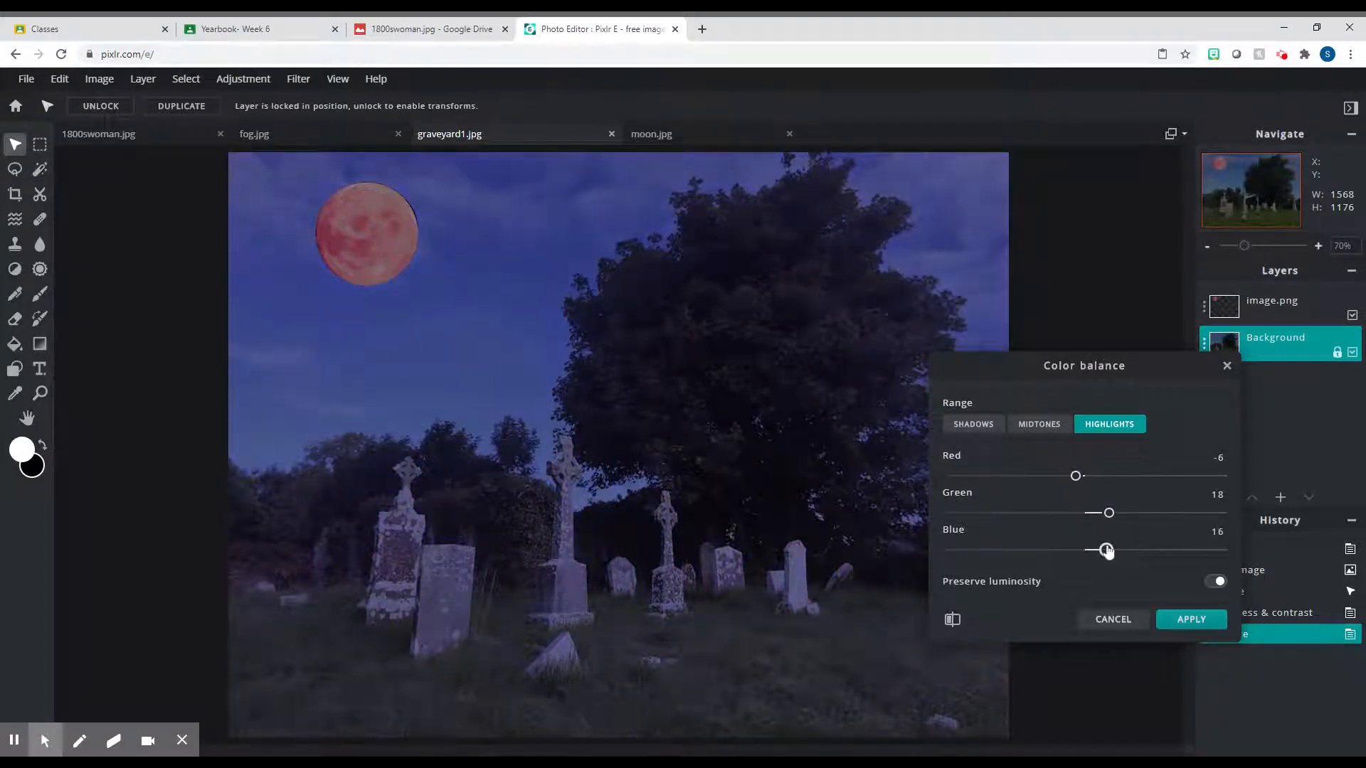
left_click(1039, 426)
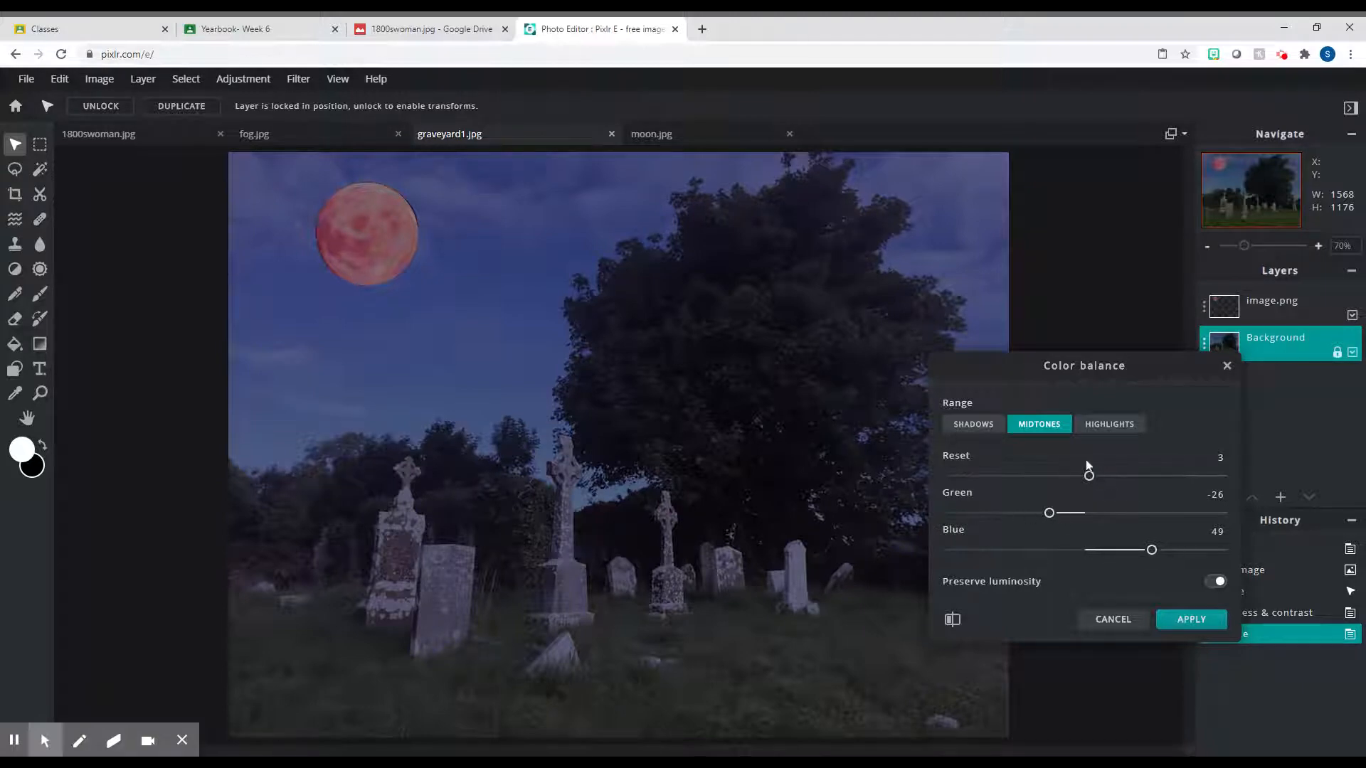
left_click(990, 426)
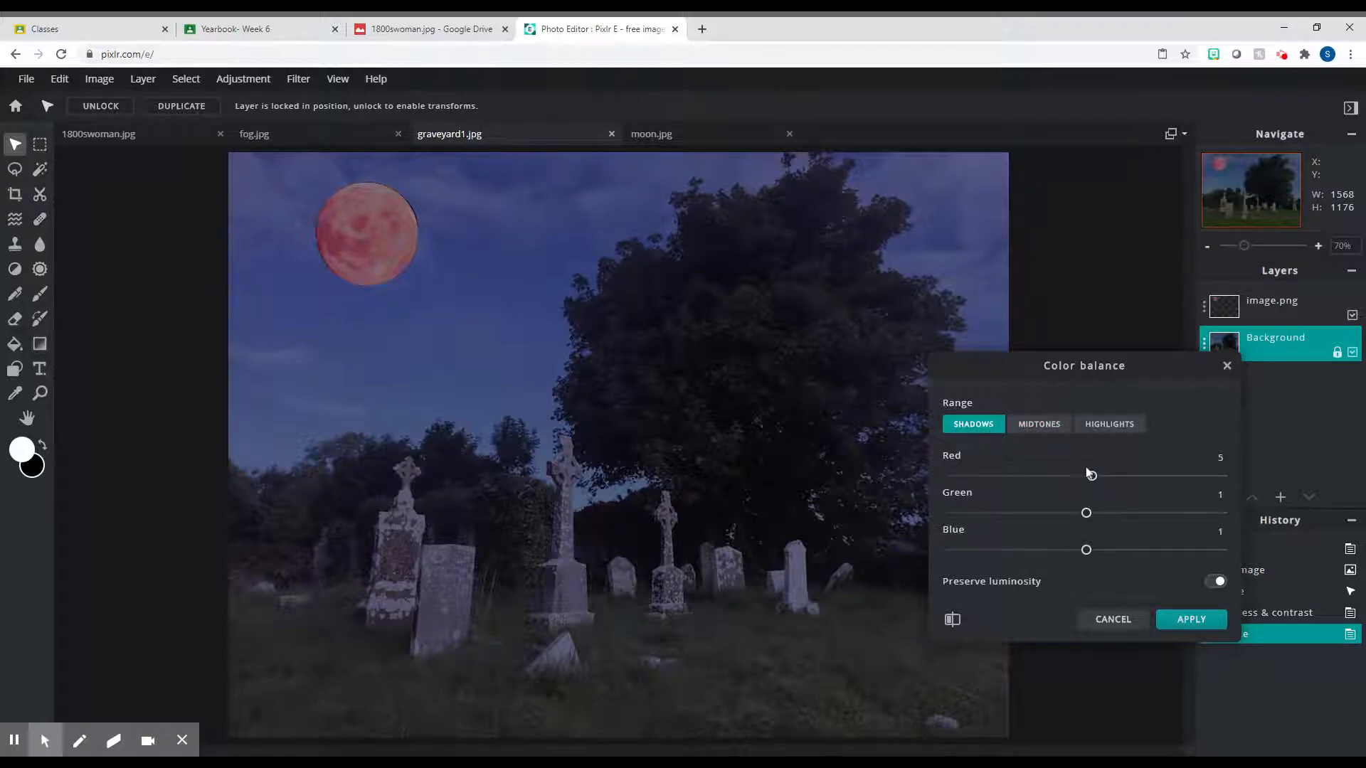
left_click(1108, 425)
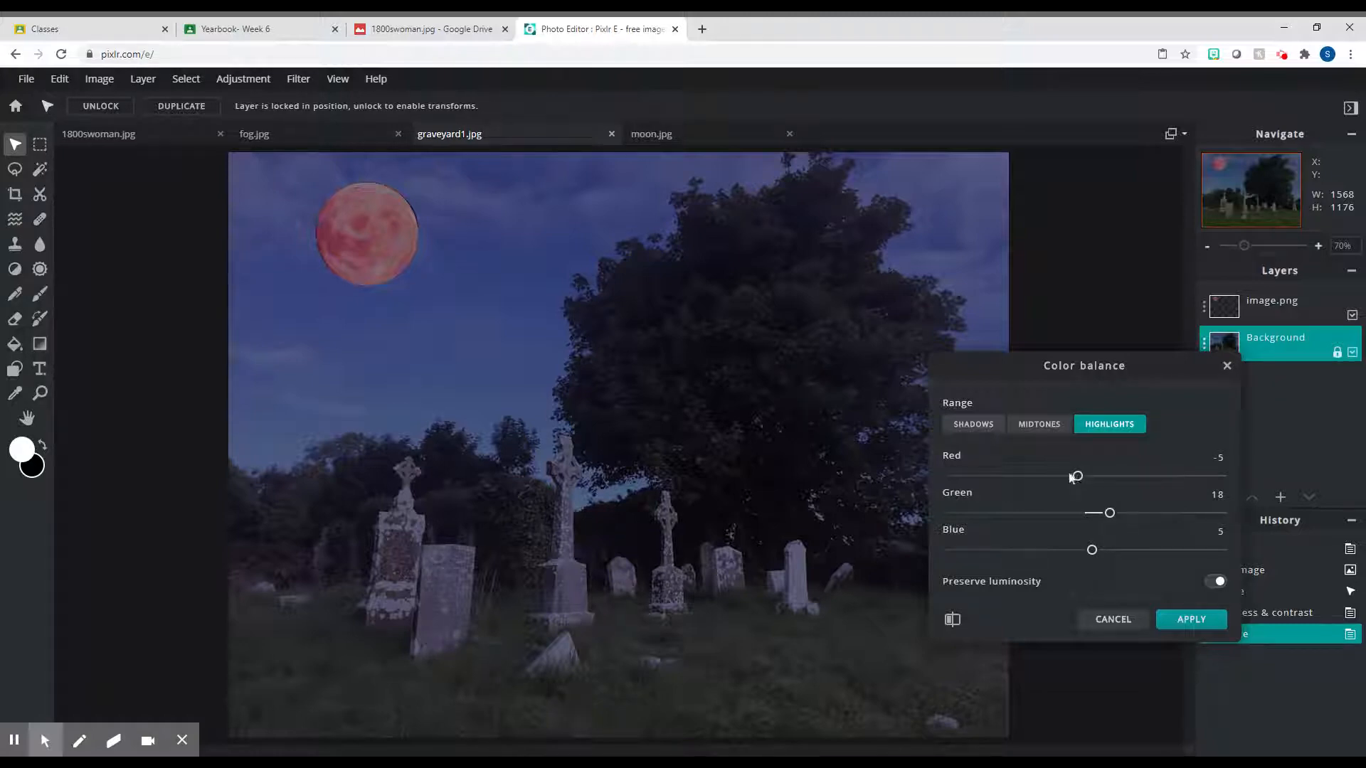
left_click(1182, 620)
Darken the graveyard background further with a brightness of -10 and a contrast of about 4, and apply.
left_click(244, 81)
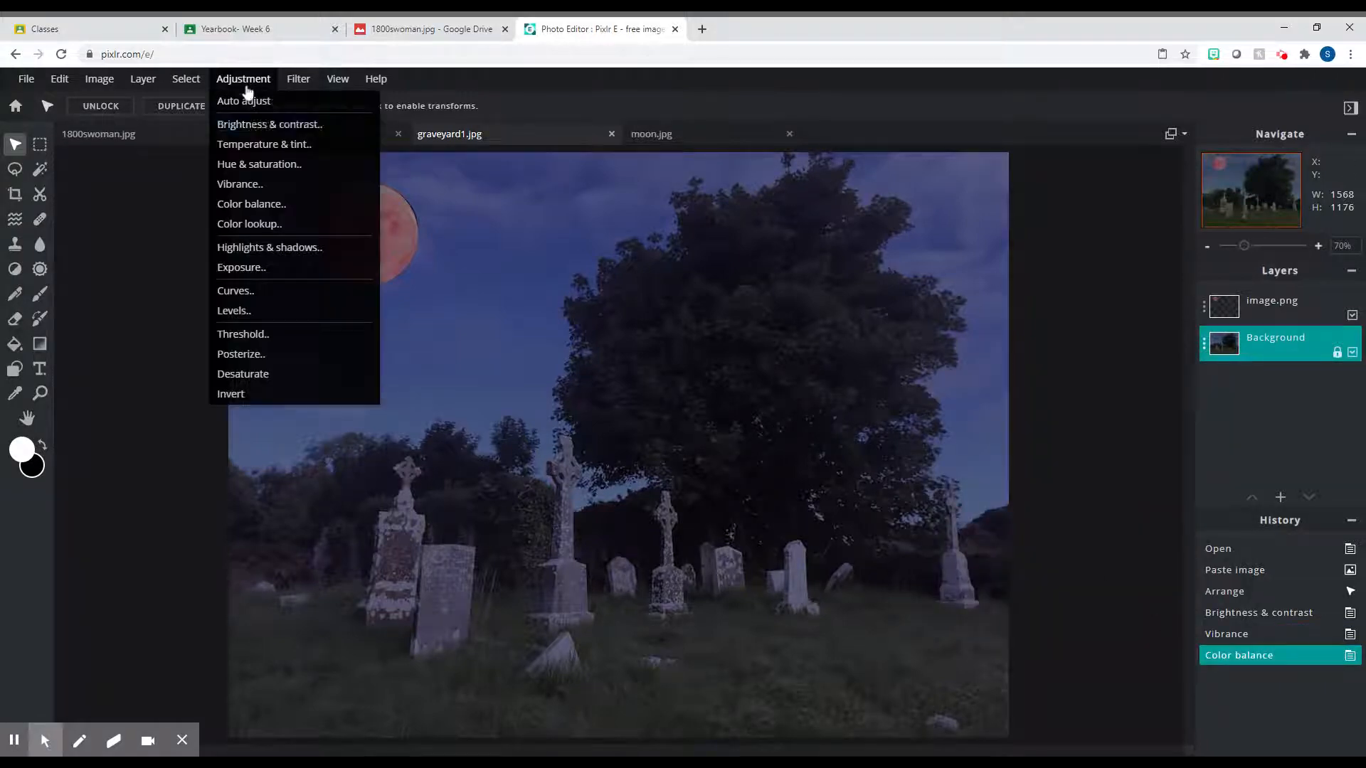
left_click(277, 126)
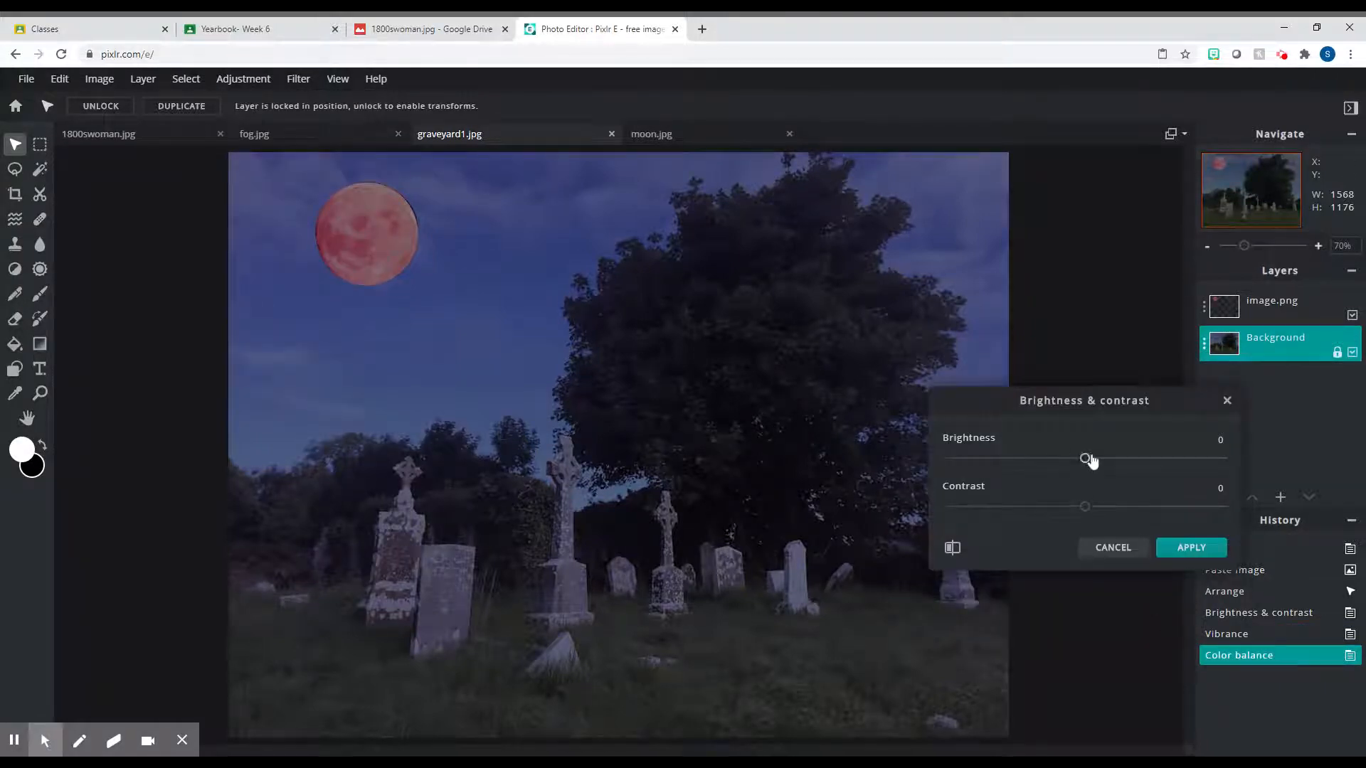
mouse_move(1087, 459)
left_mouse_down()
mouse_move(1055, 459)
mouse_move(1094, 473)
mouse_move(1054, 474)
mouse_move(1148, 517)
mouse_move(1074, 512)
mouse_move(1102, 515)
mouse_move(1069, 462)
left_mouse_up()
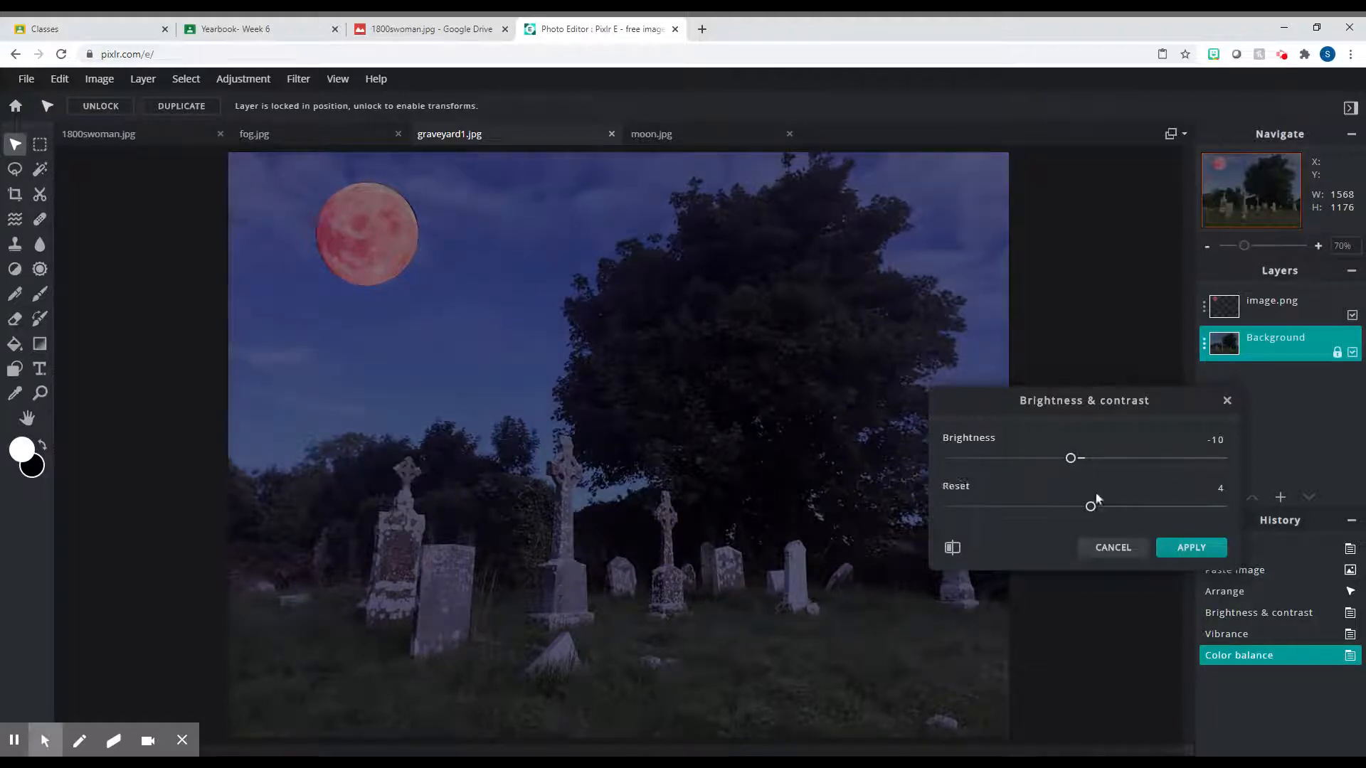
left_click_drag(1091, 507, 1093, 508)
left_click(1187, 548)
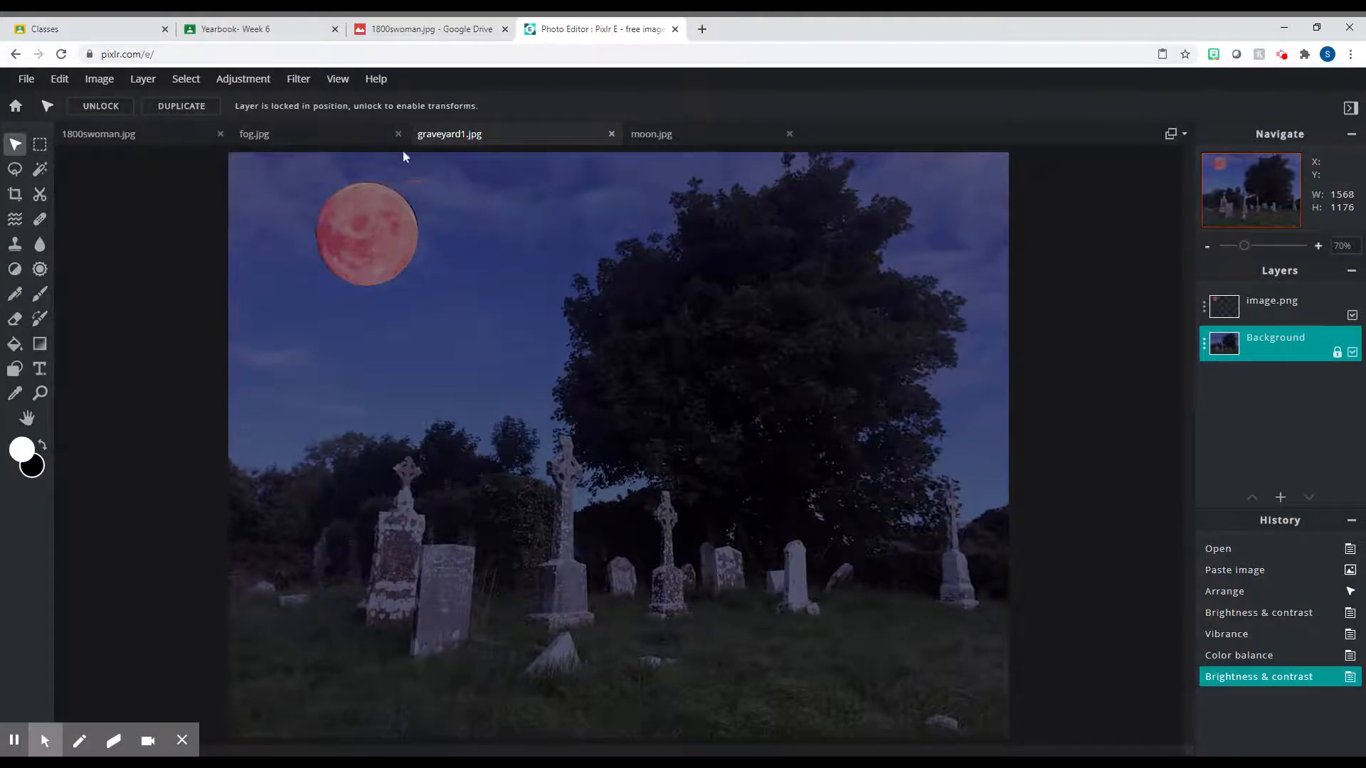
In 1800swoman.jpg, clone clean skirt fabric over the start of the lower alamy watermark at the skirt's edge.
left_click(111, 138)
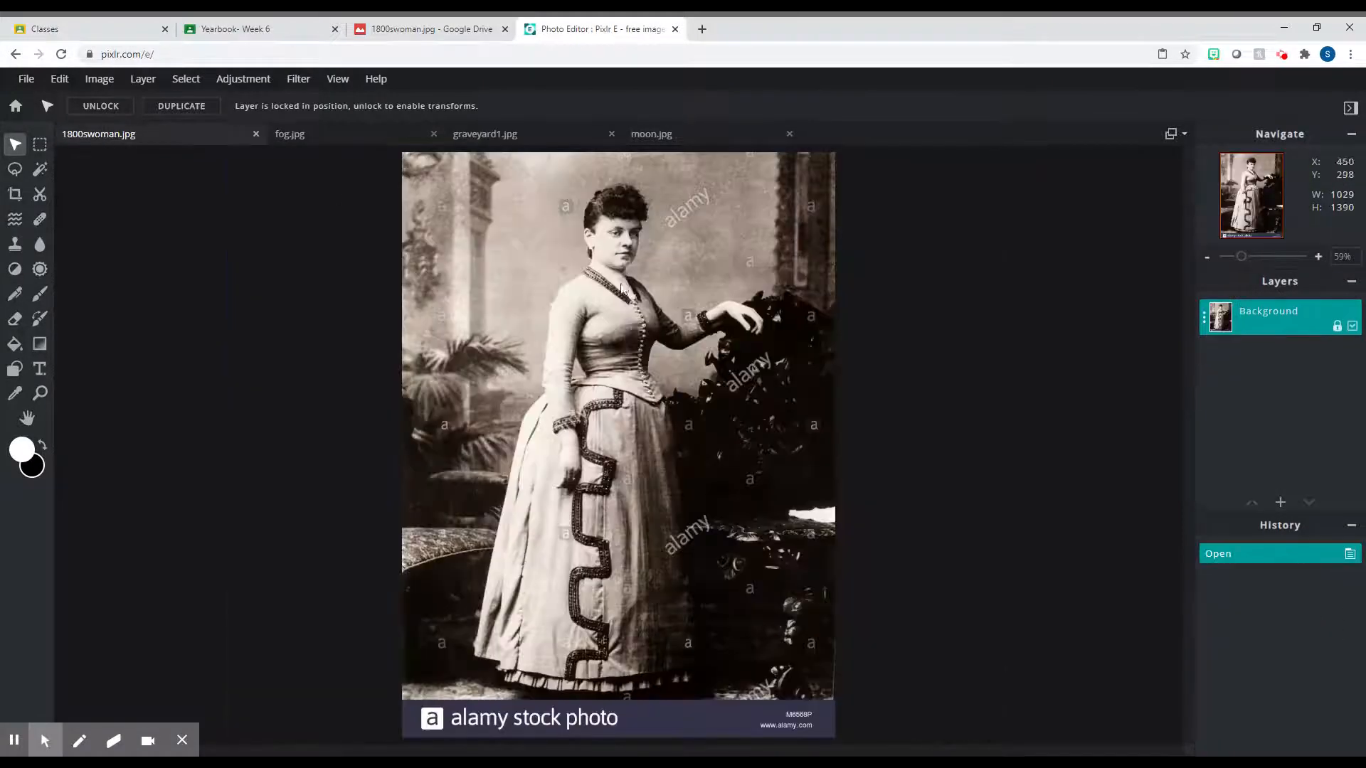
left_click(15, 245)
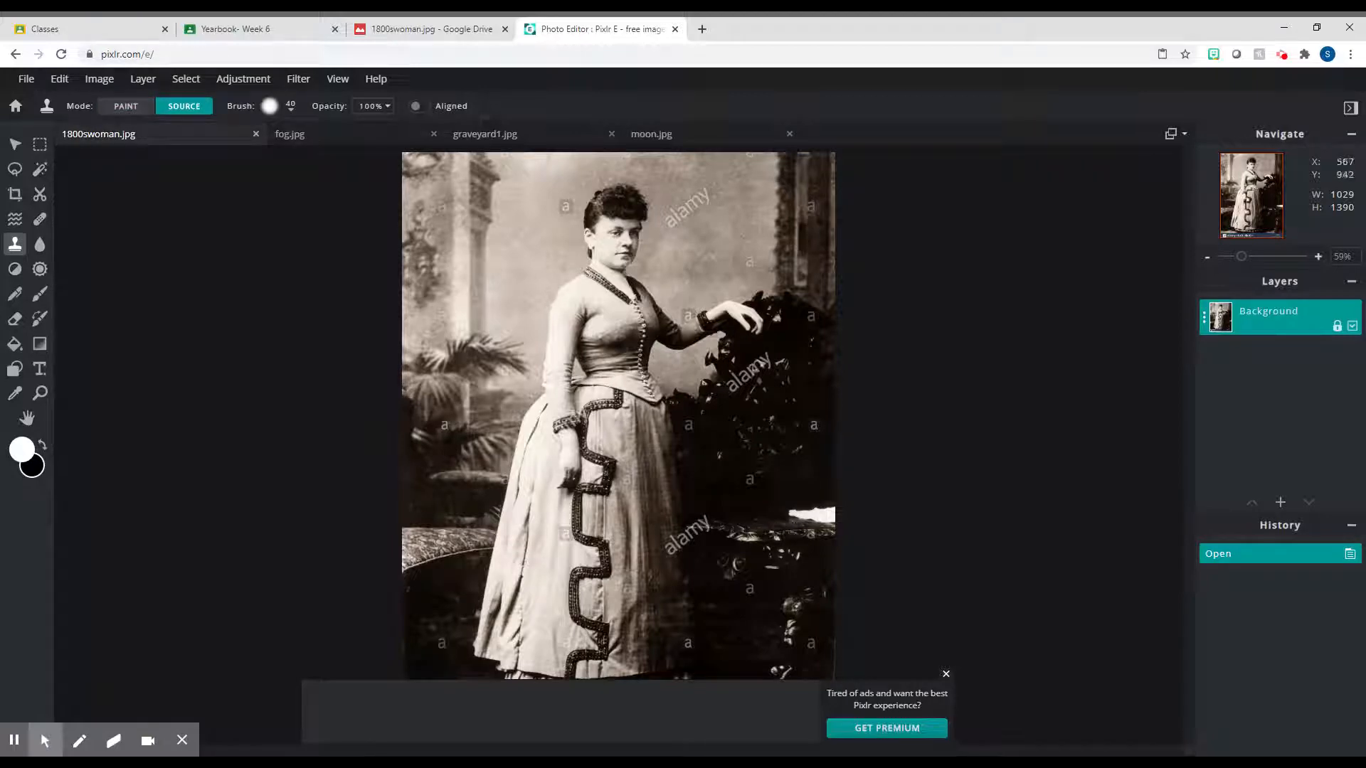
left_click(653, 519)
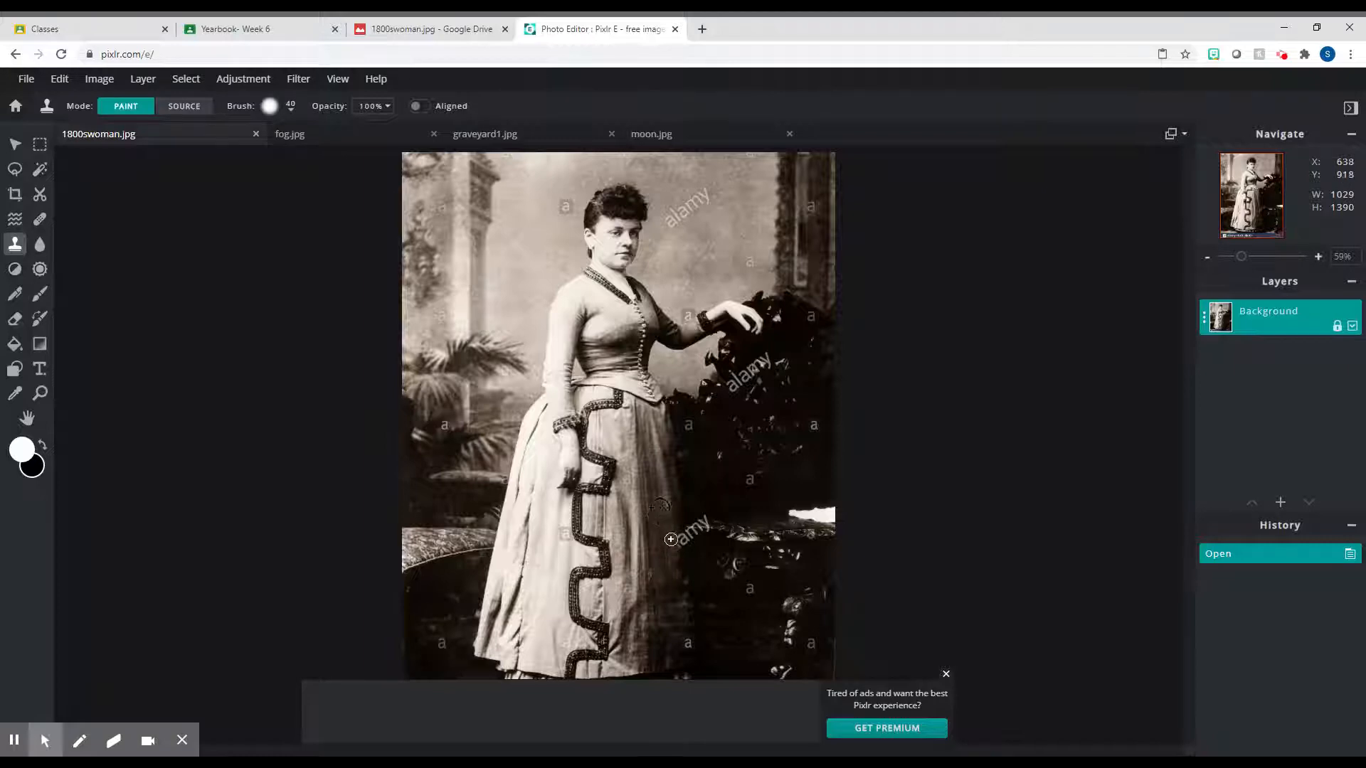
left_click(669, 548)
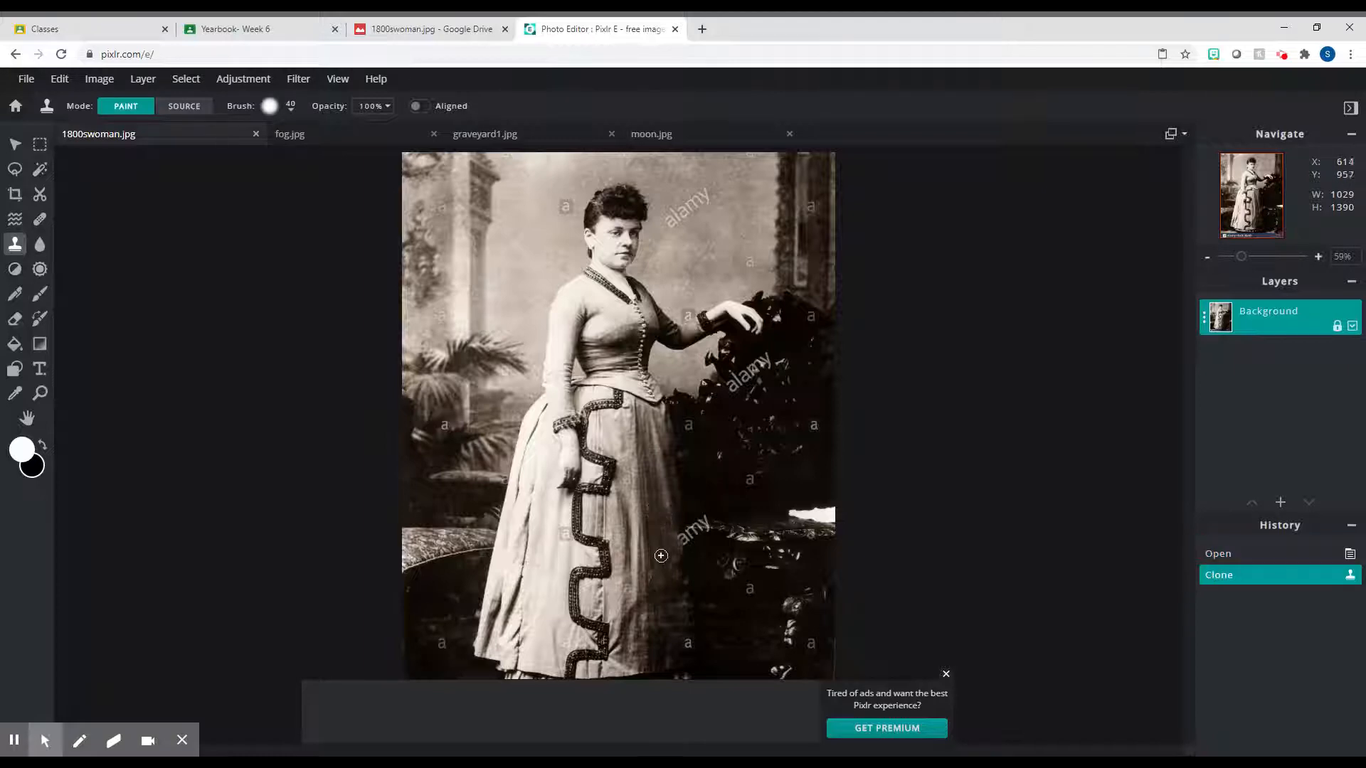
Clone nearby fabric over the small watermark letter beside the dark trim on the skirt's front.
key("ctrl")
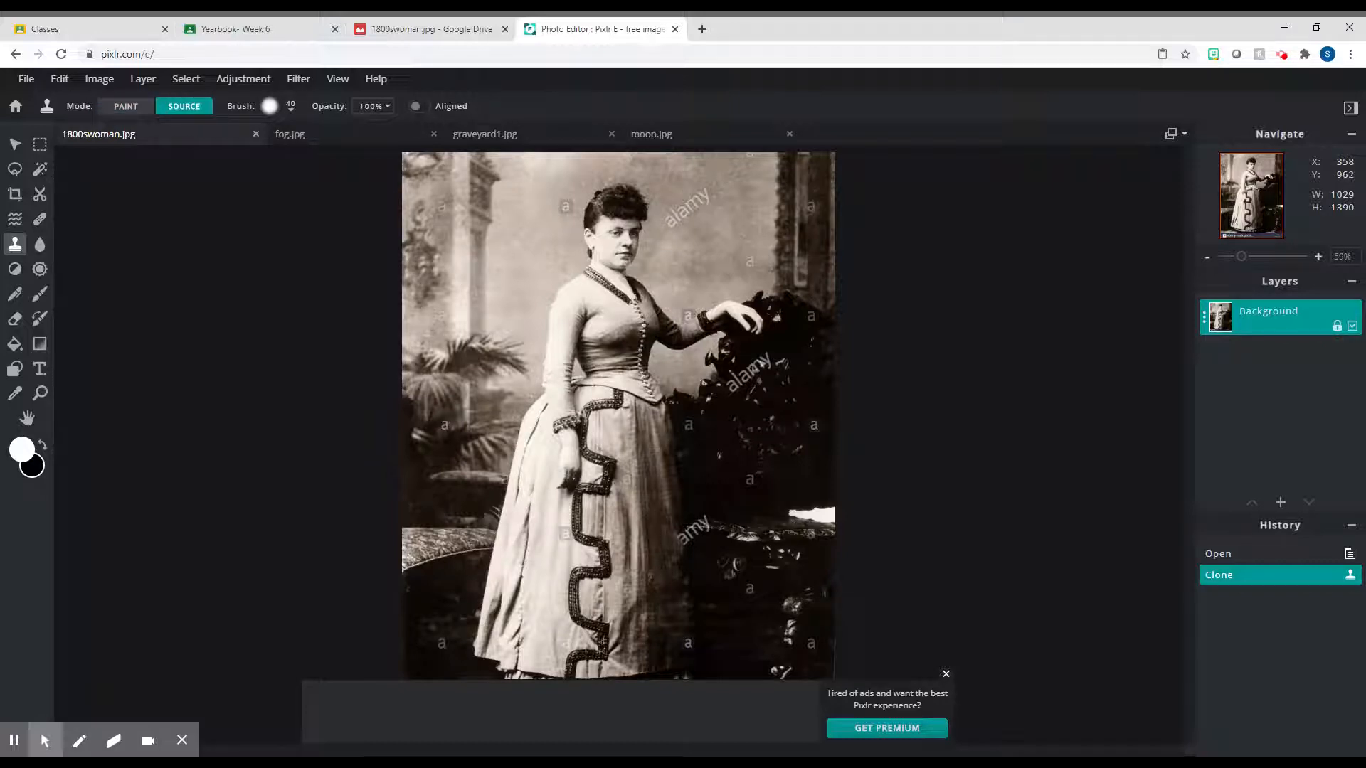
left_click(552, 555, "ctrl")
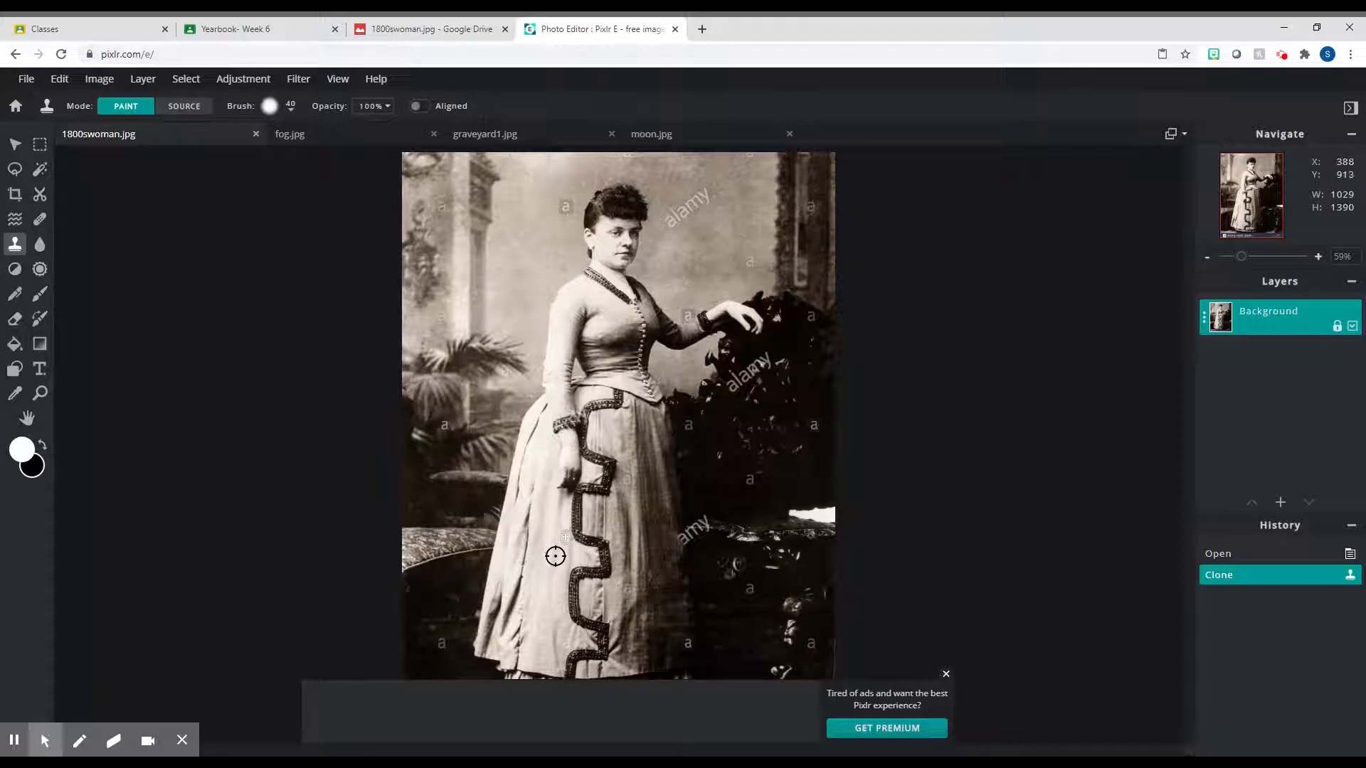
left_click_drag(564, 529, 547, 573)
Try cloning over the rest of the alamy watermark at the skirt's edge, and undo that stroke.
key("ctrl")
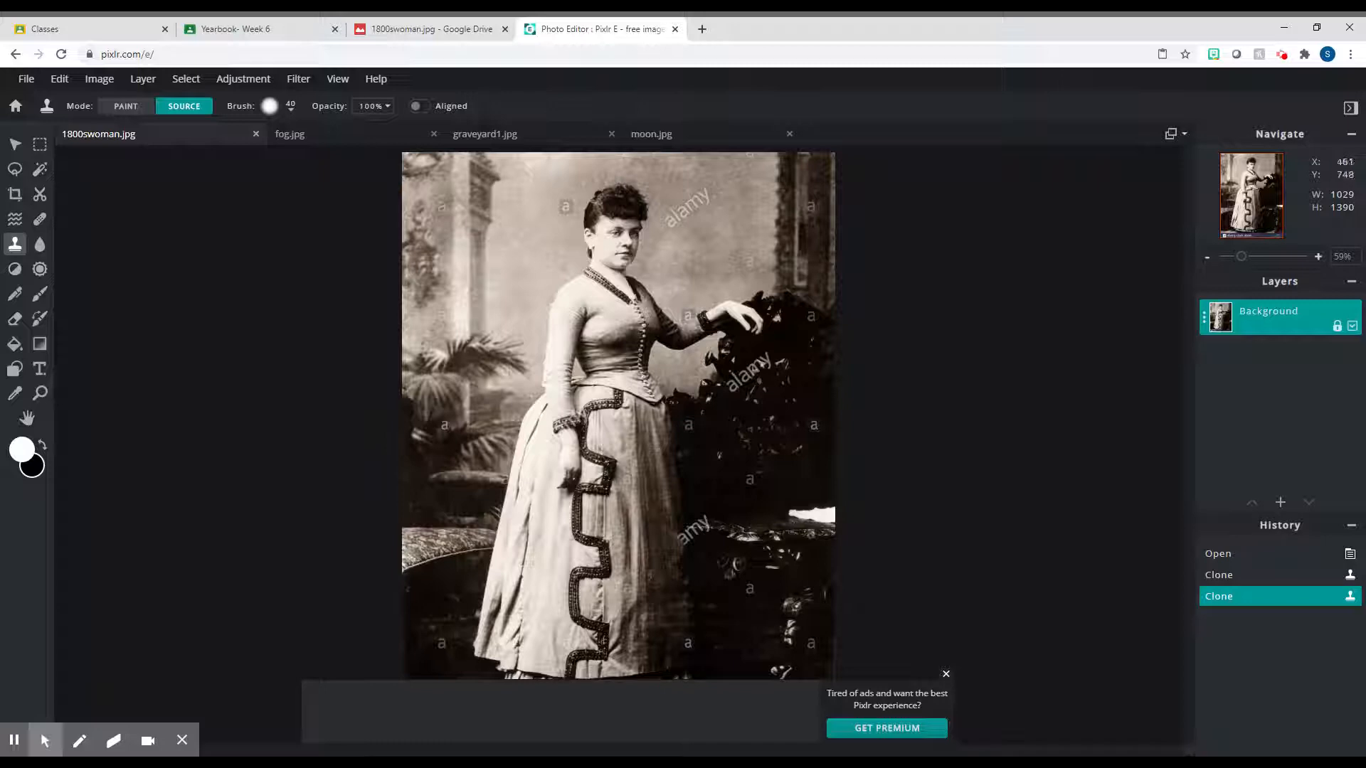
mouse_move(691, 535)
left_mouse_down()
mouse_move(658, 526)
mouse_move(645, 539)
left_mouse_up()
key("ctrl+z")
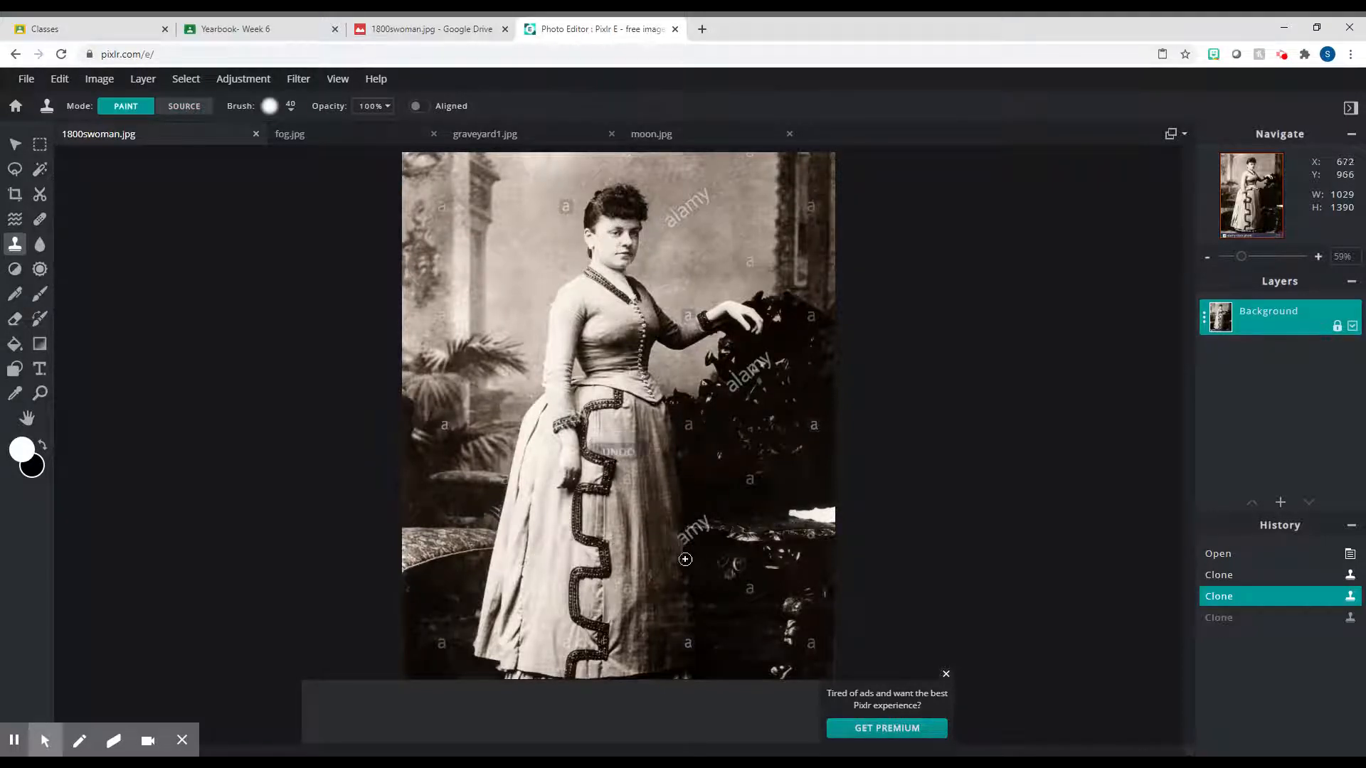
Clone clean fabric from several spots over the watermark remnants along the skirt's edge and in its central folds.
key("ctrl")
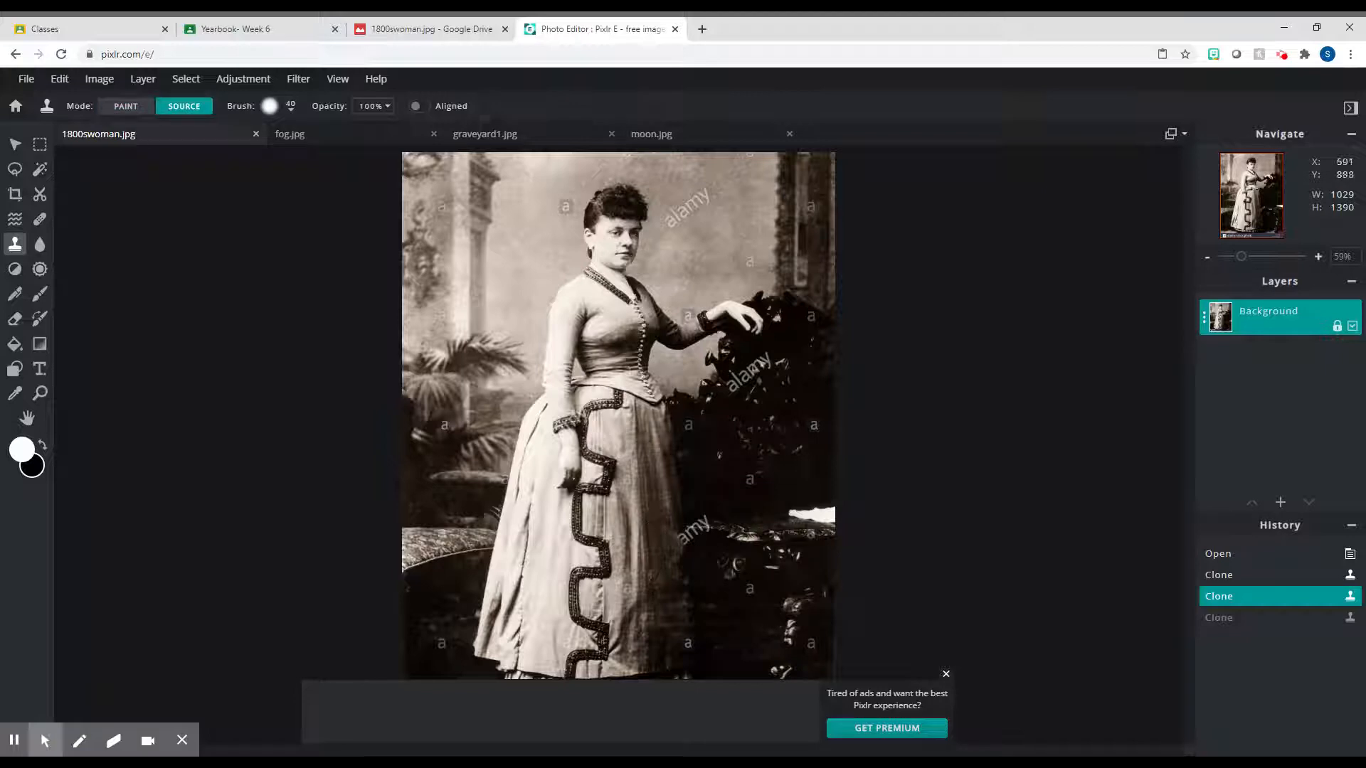
left_click(650, 525, "ctrl")
left_click_drag(675, 539, 672, 562)
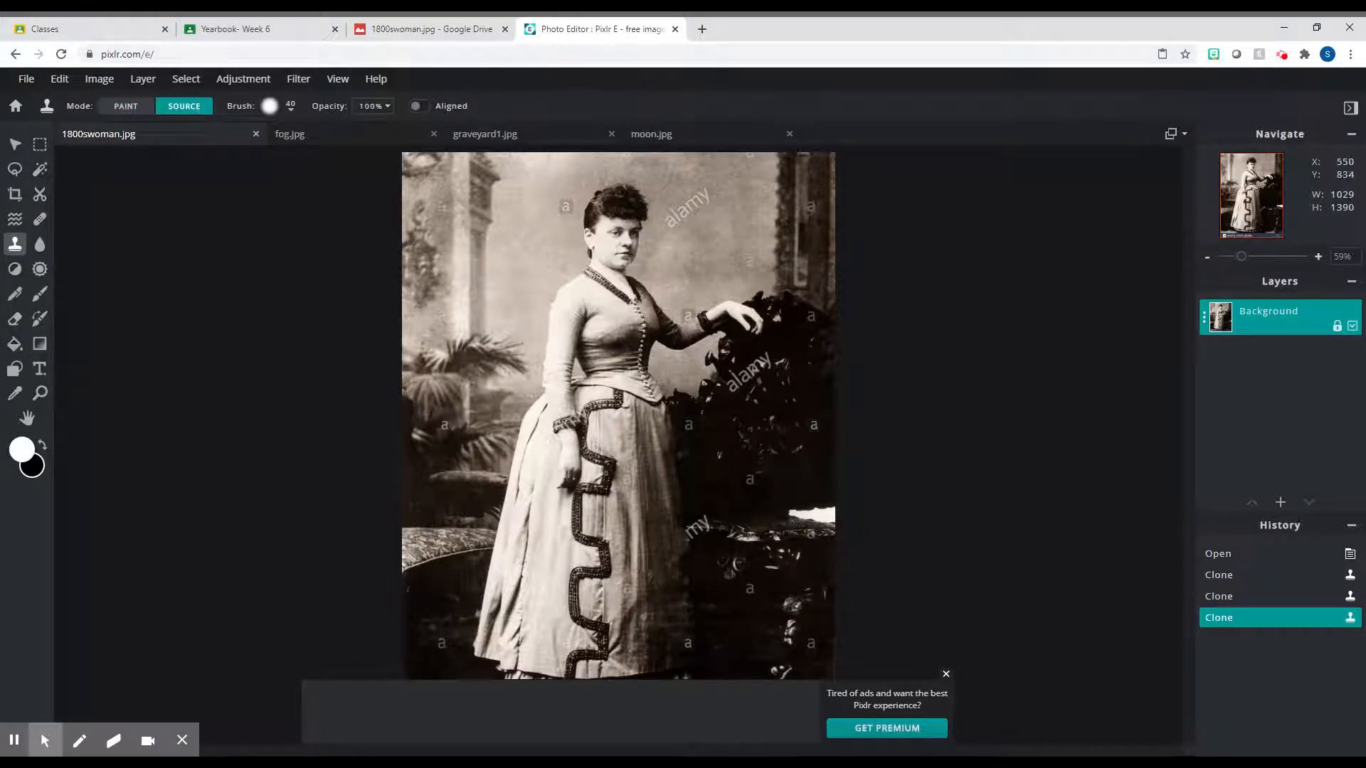
left_click(631, 506, "ctrl")
left_click_drag(629, 474, 626, 484)
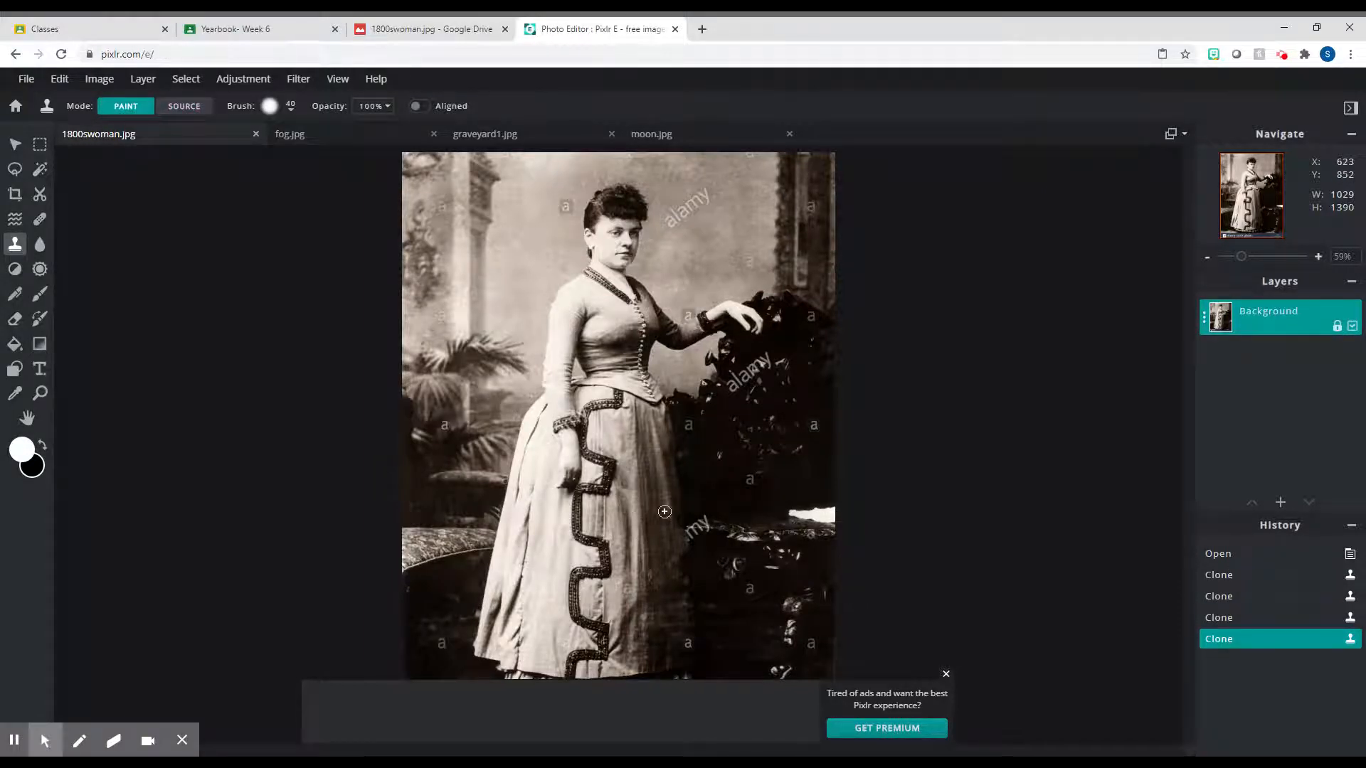
left_click(626, 583, "ctrl")
left_click(625, 463)
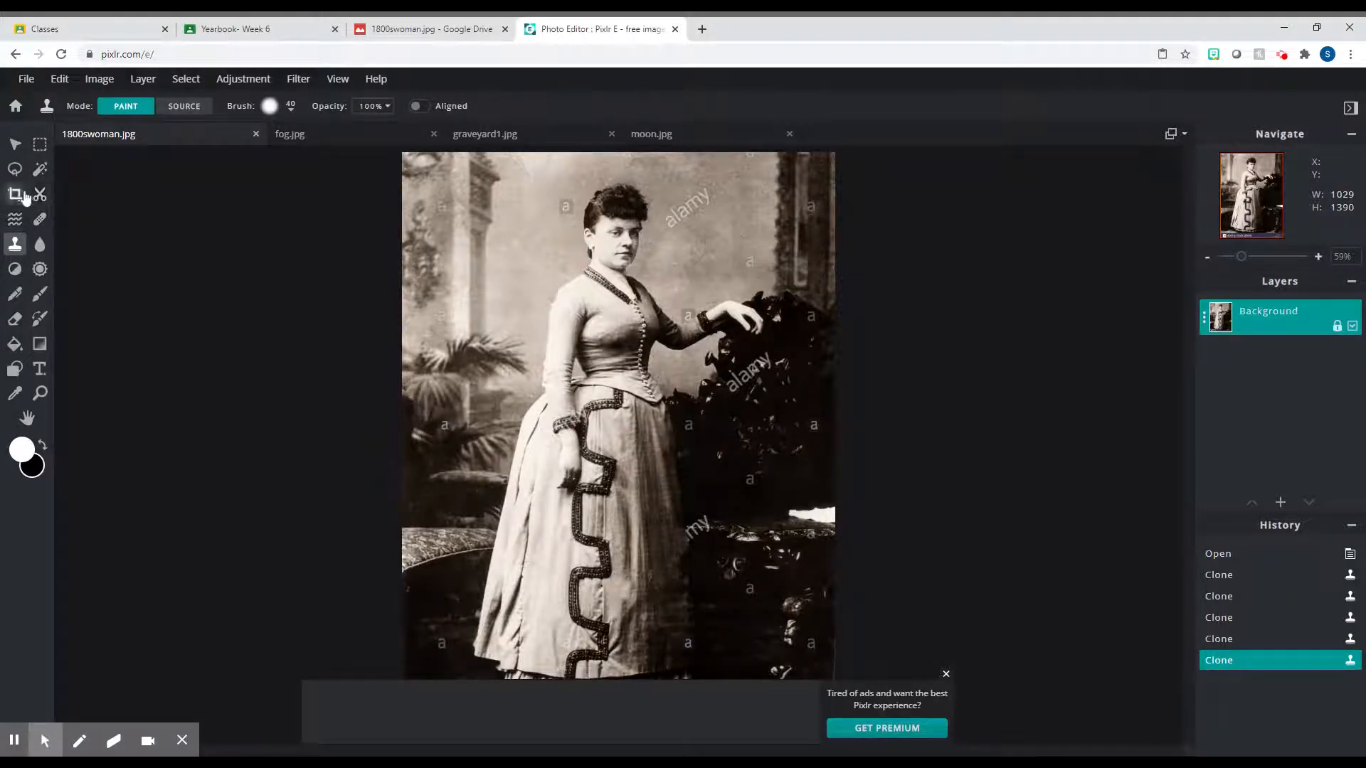
Select the woman by tracing around her whole figure with the magnetic lasso at size 50.
left_click(16, 171)
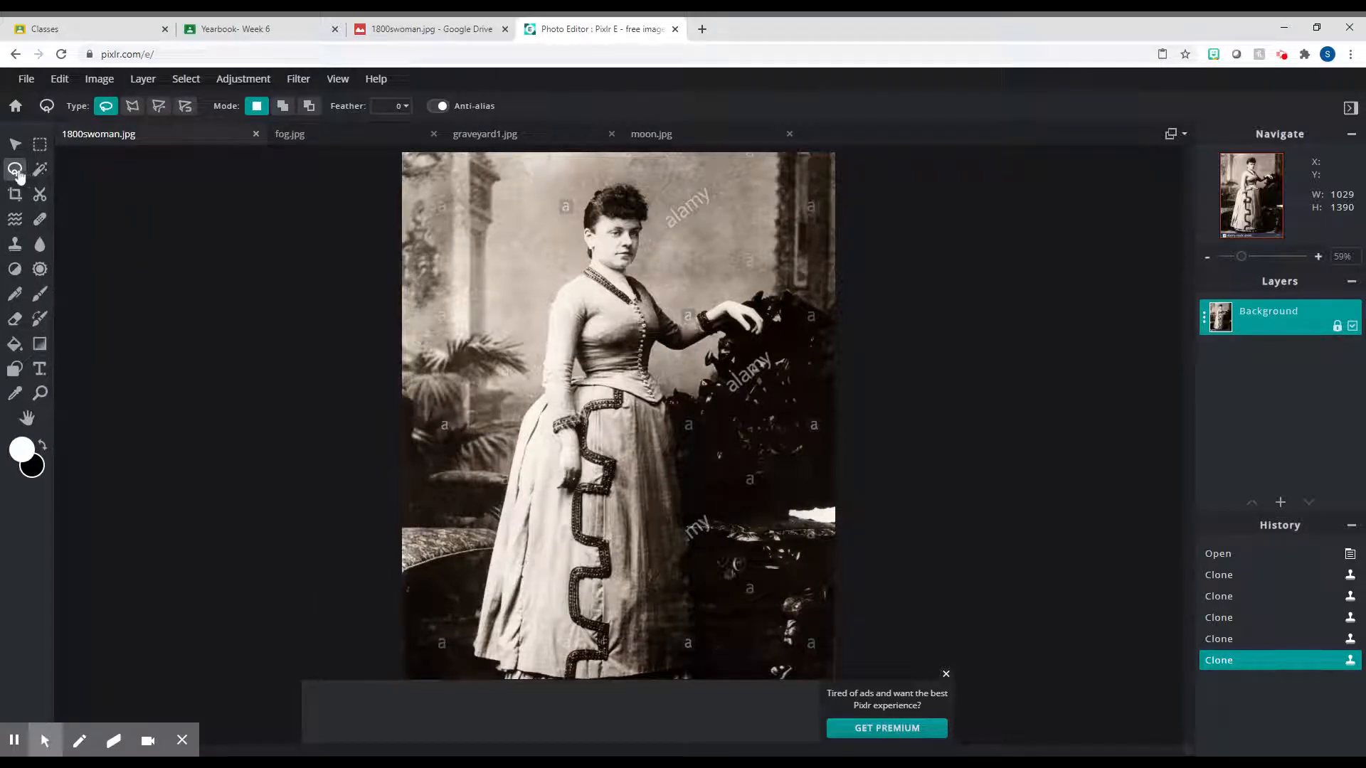
left_click(186, 109)
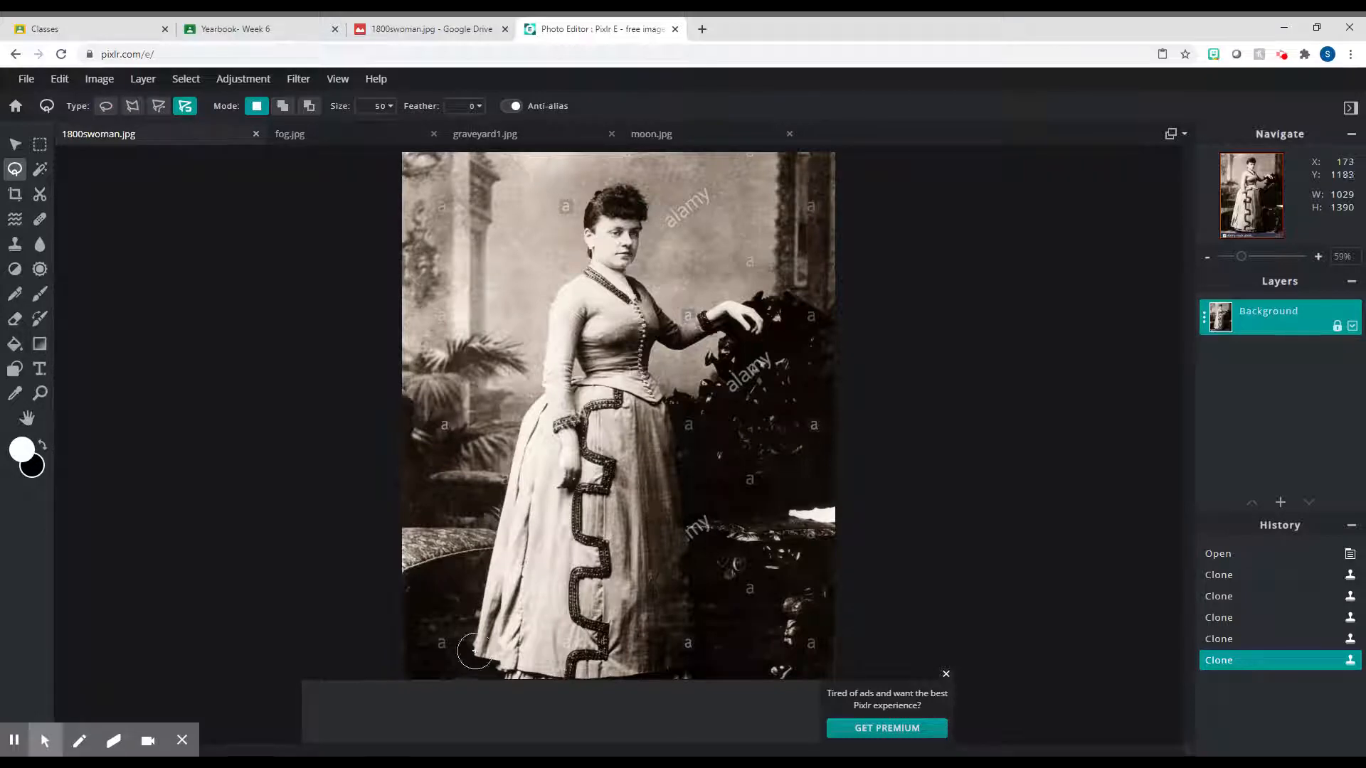
mouse_move(476, 651)
left_mouse_down()
mouse_move(510, 444)
mouse_move(545, 378)
left_mouse_up()
mouse_move(561, 290)
left_mouse_down()
mouse_move(590, 203)
mouse_move(605, 183)
mouse_move(626, 184)
mouse_move(651, 219)
mouse_move(634, 284)
mouse_move(675, 320)
mouse_move(737, 299)
mouse_move(765, 323)
mouse_move(682, 349)
mouse_move(661, 341)
mouse_move(695, 579)
mouse_move(690, 667)
mouse_move(493, 668)
mouse_move(472, 643)
left_mouse_up()
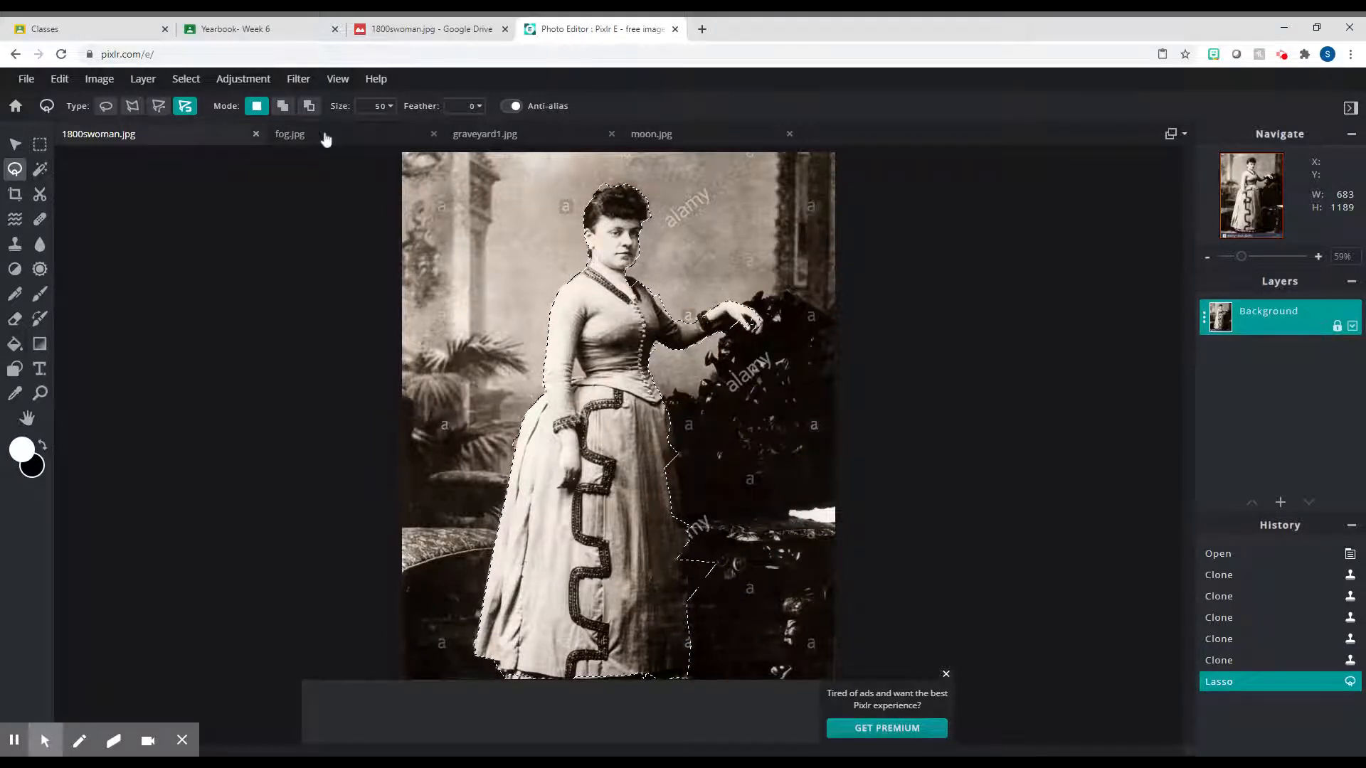
Add the missed strips along the front edge of the skirt to the woman's selection with the polygon lasso.
left_click(133, 108)
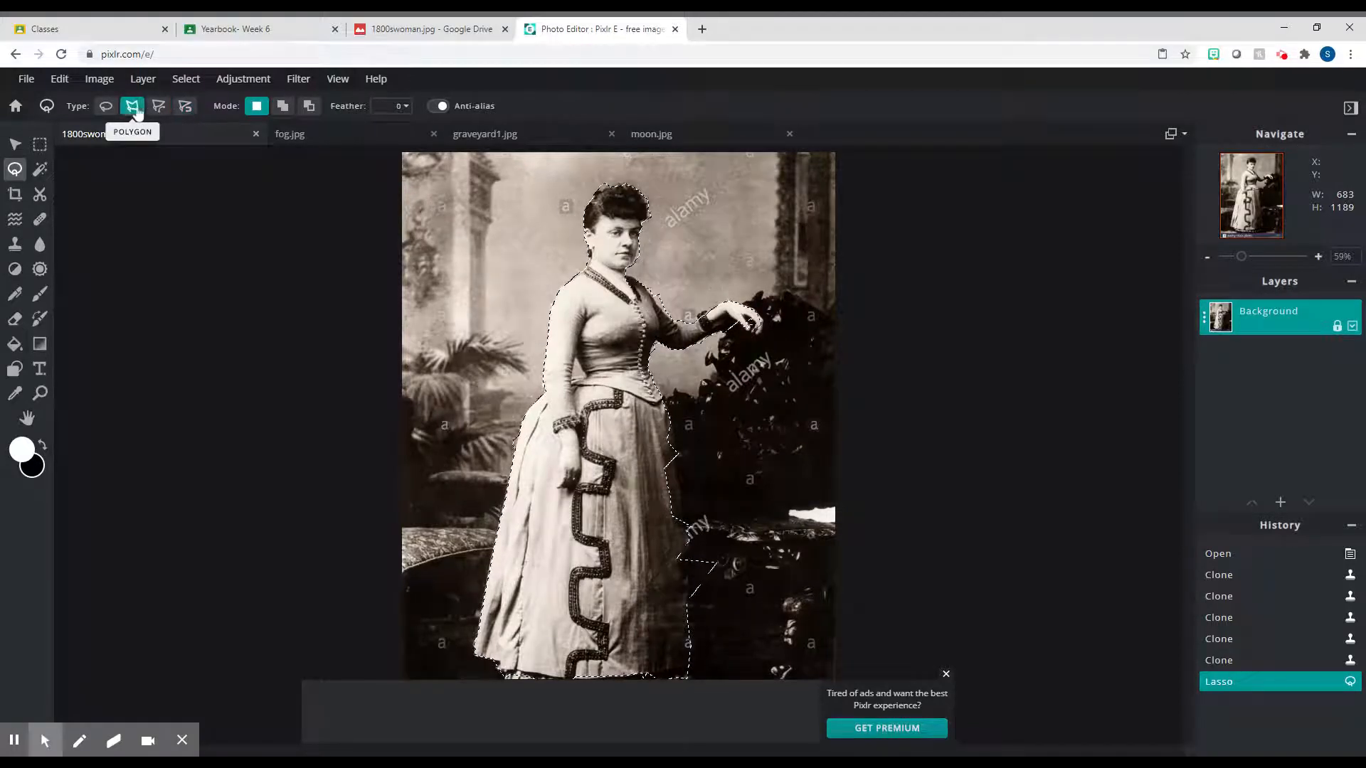
left_click(284, 107)
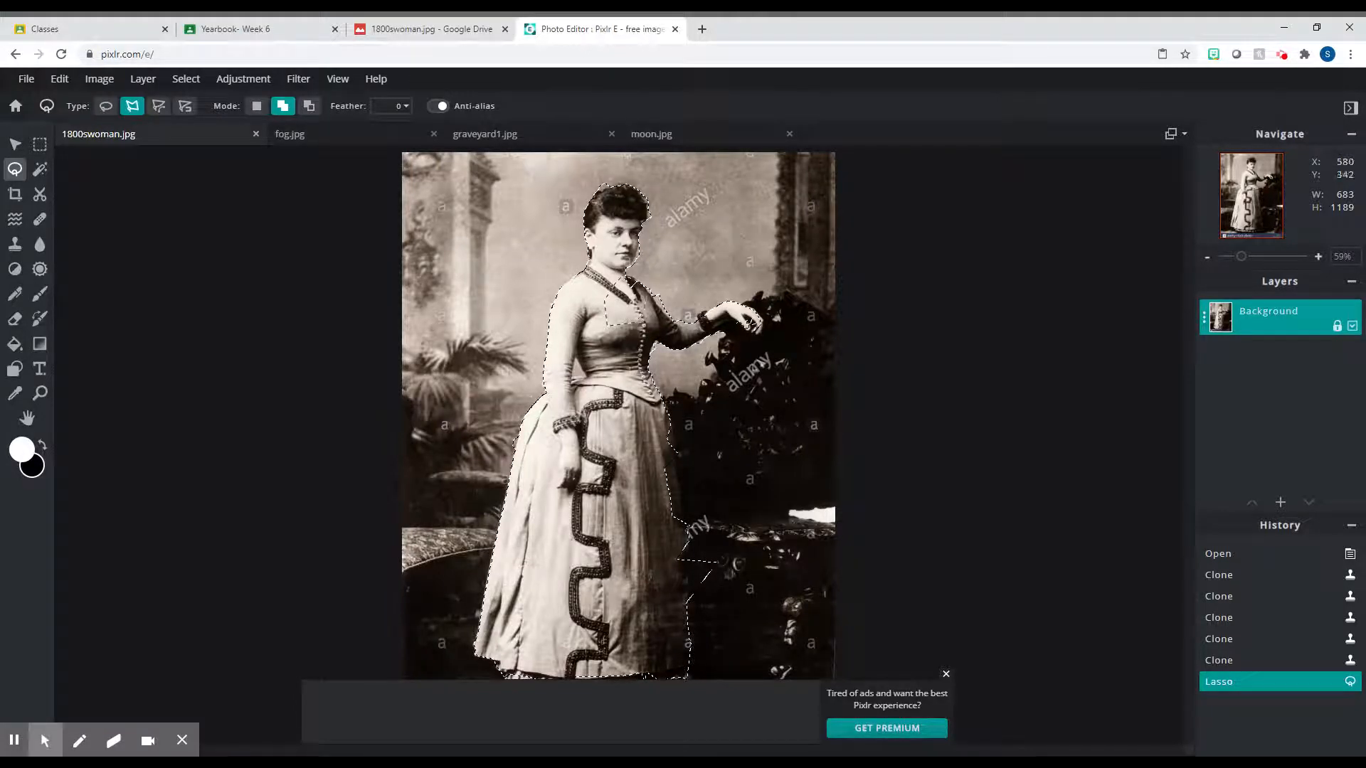
left_click(749, 324)
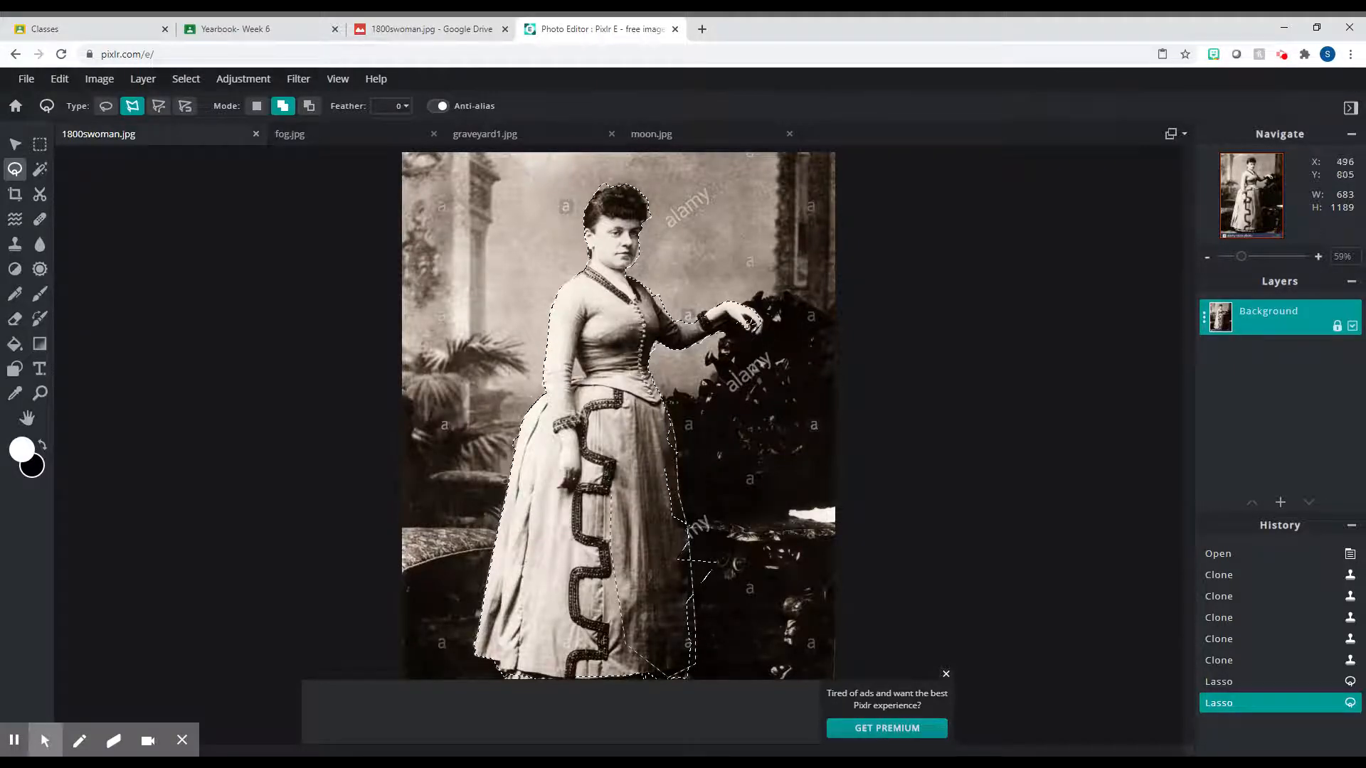
double_click(641, 429)
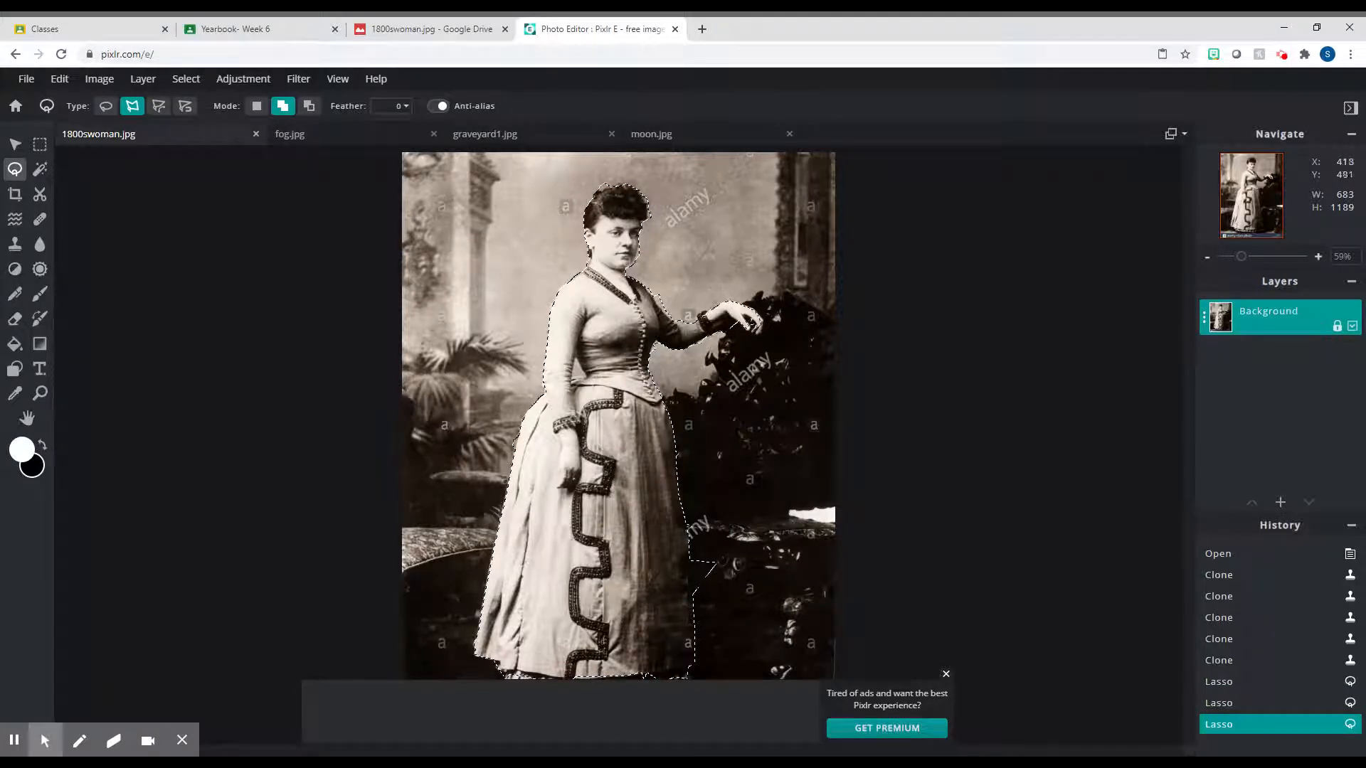
Subtract the background spill that juts out beside the lower front edge of the skirt from the selection.
left_click(310, 106)
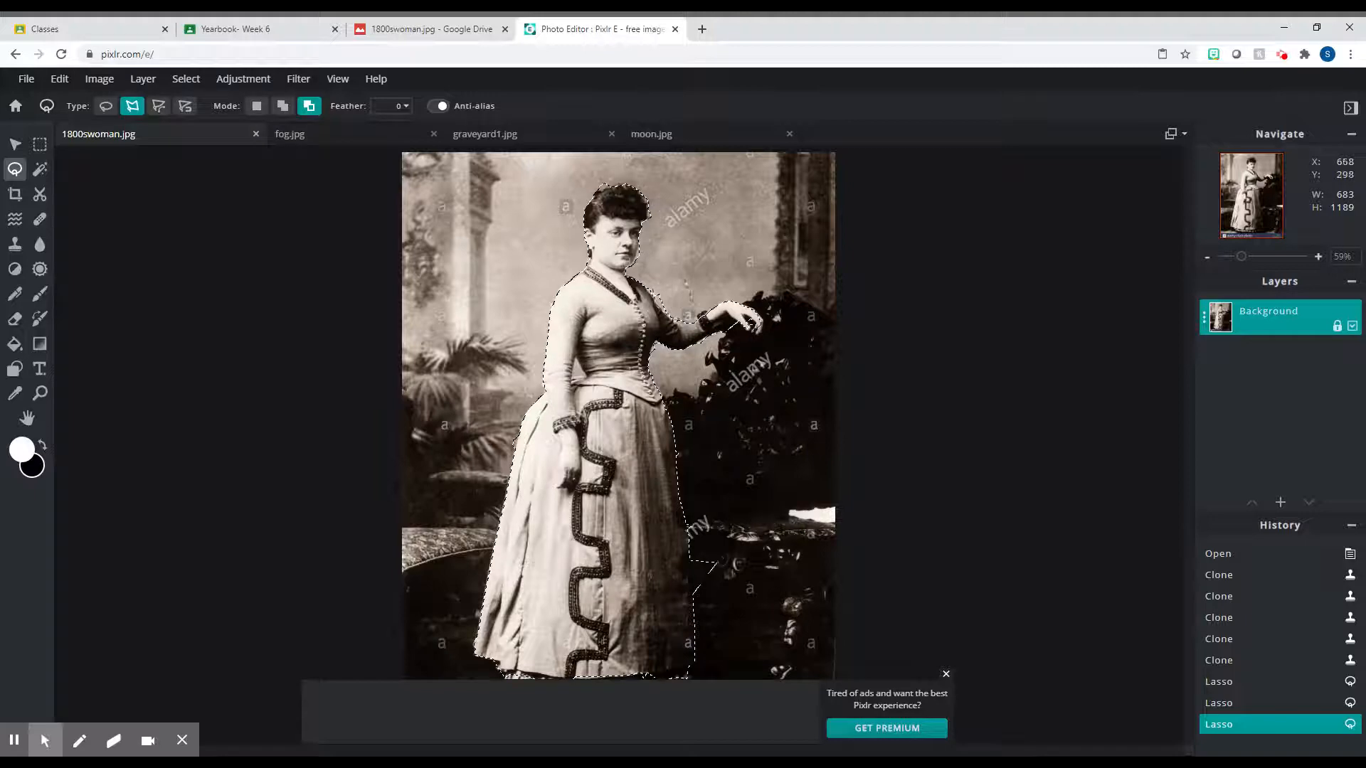
left_click(749, 324)
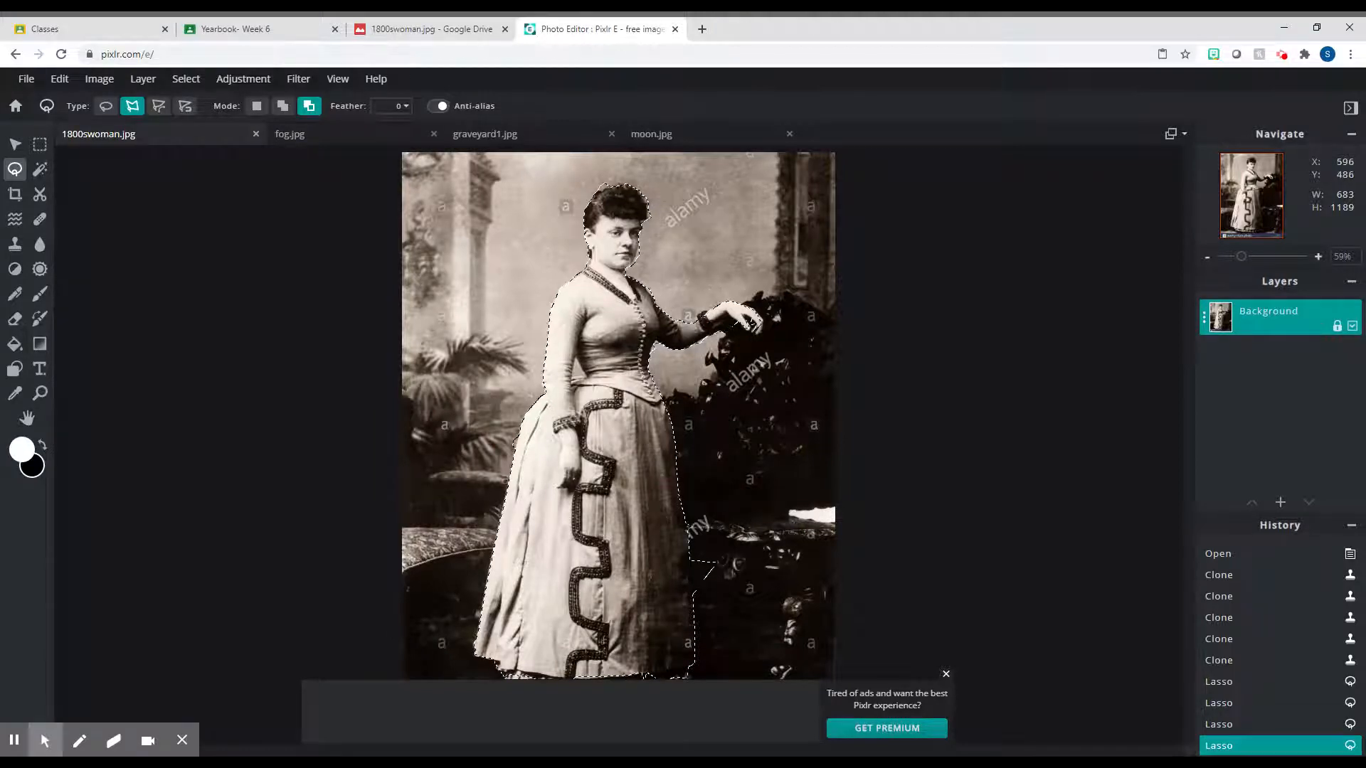
left_click(649, 361)
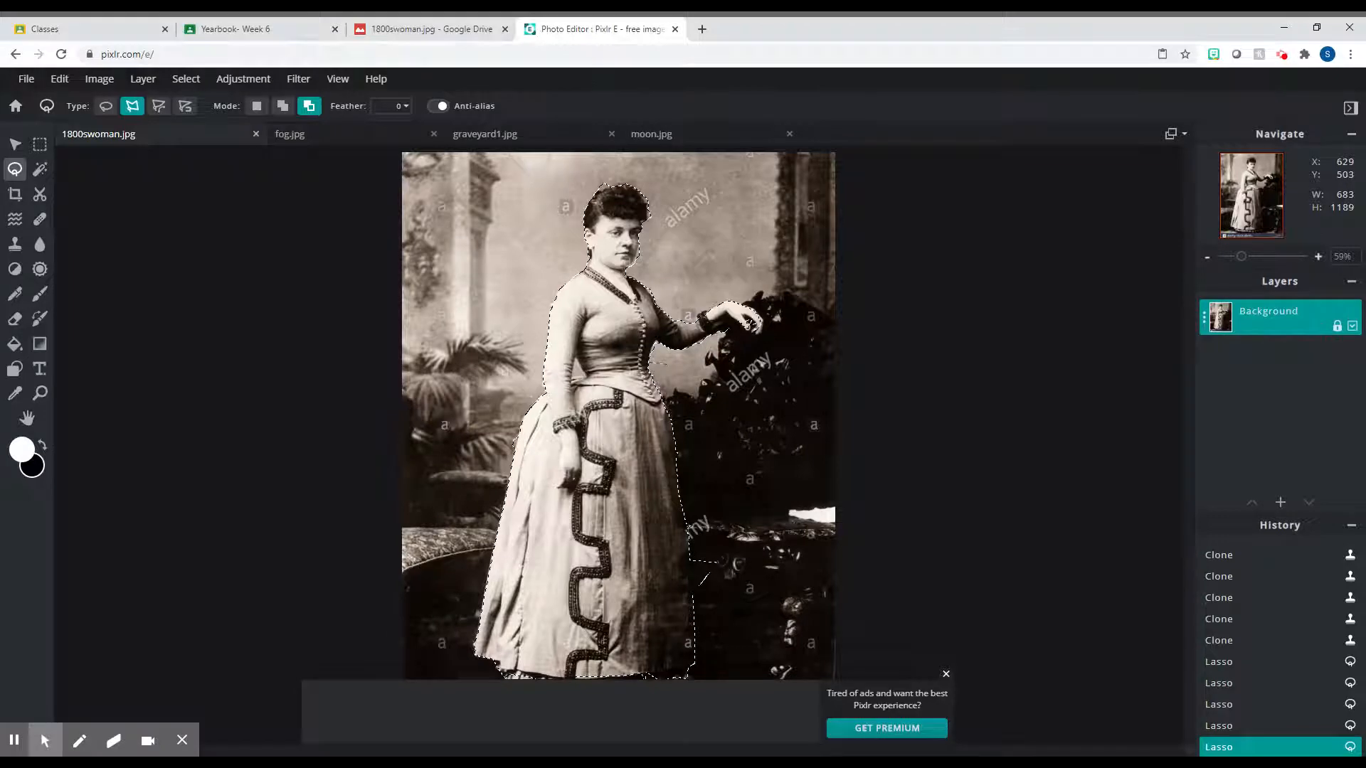
left_click(689, 558)
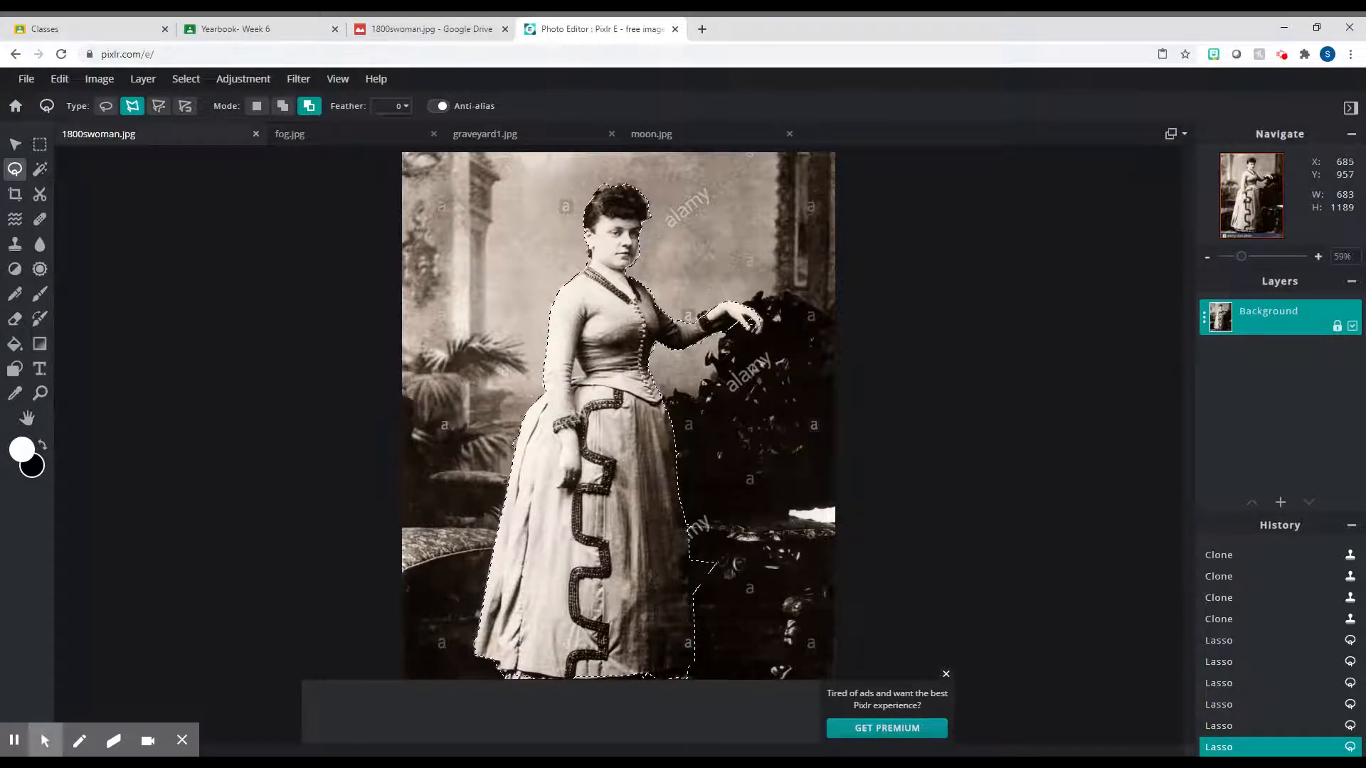
left_click(706, 617)
left_click(697, 536)
key("ctrl+d")
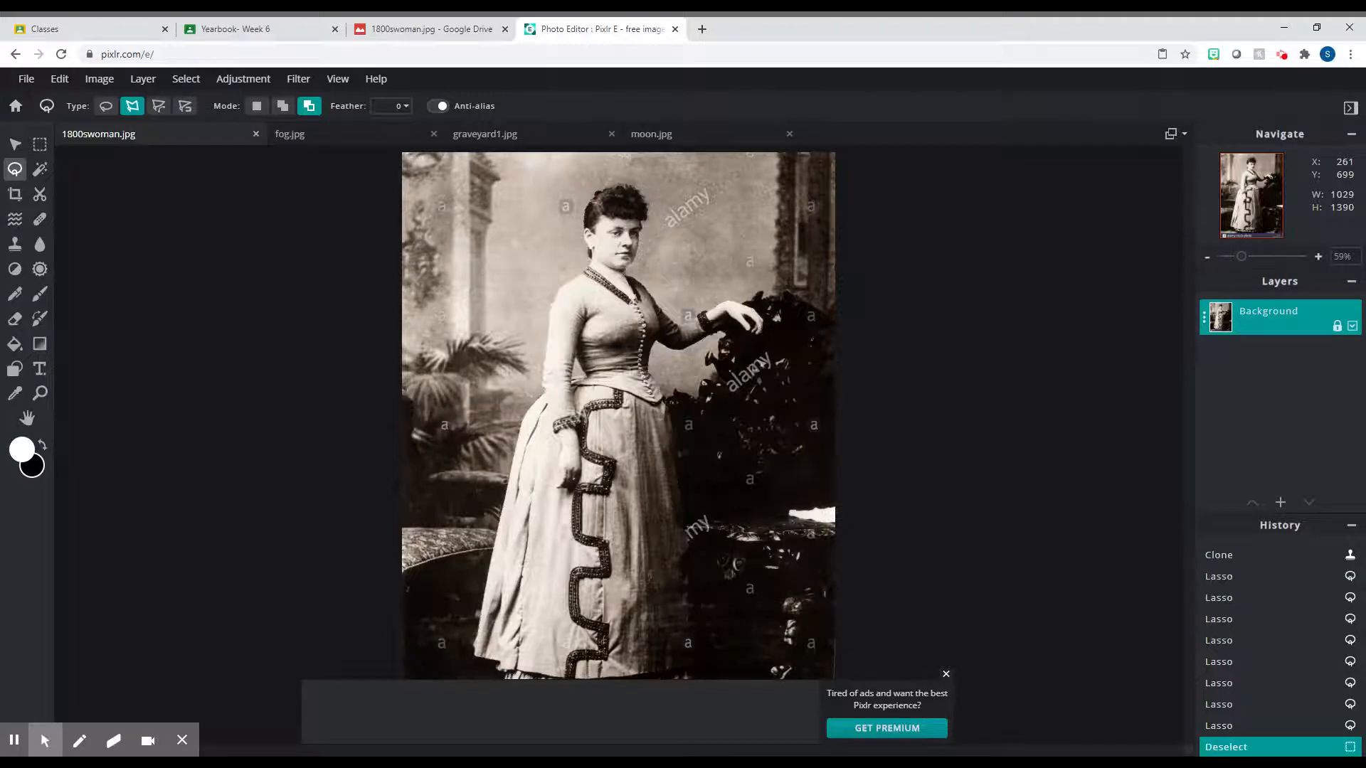
key("ctrl+z")
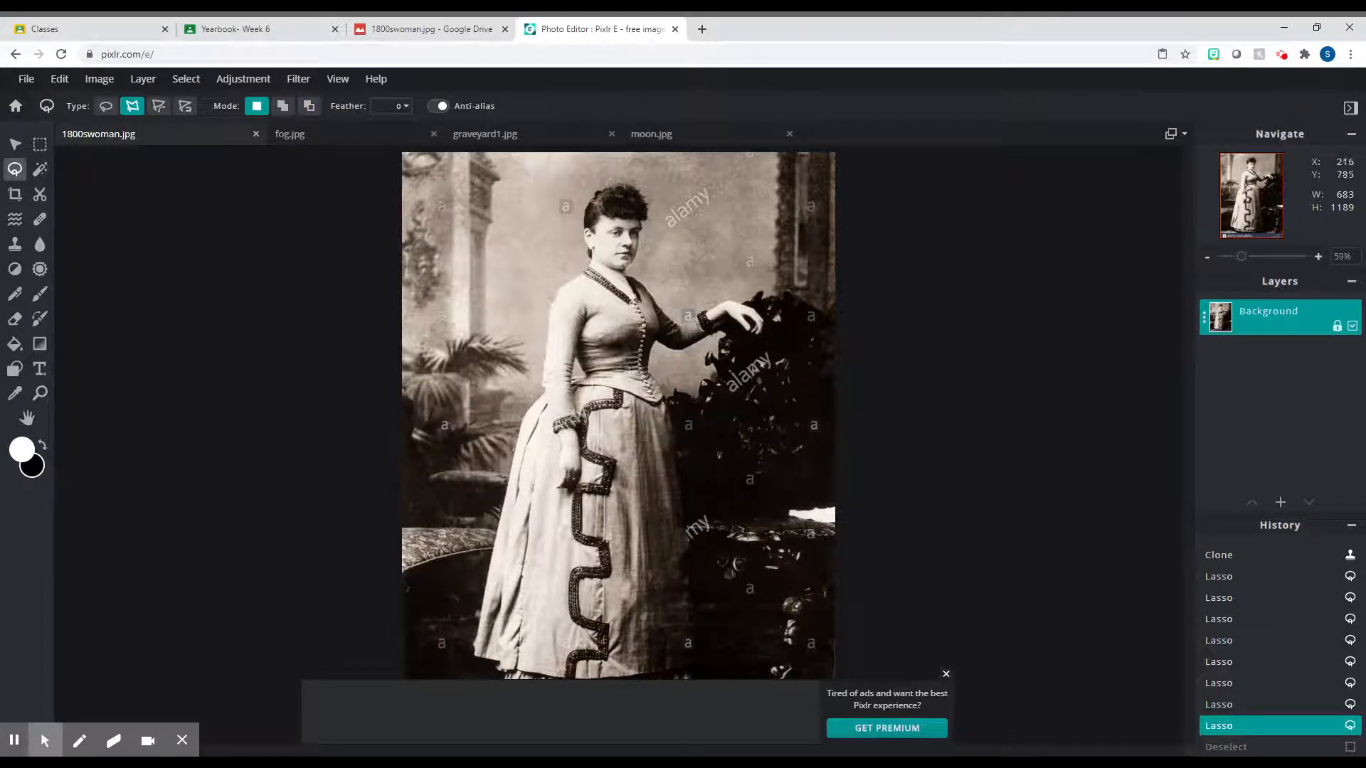
key("ctrl+z")
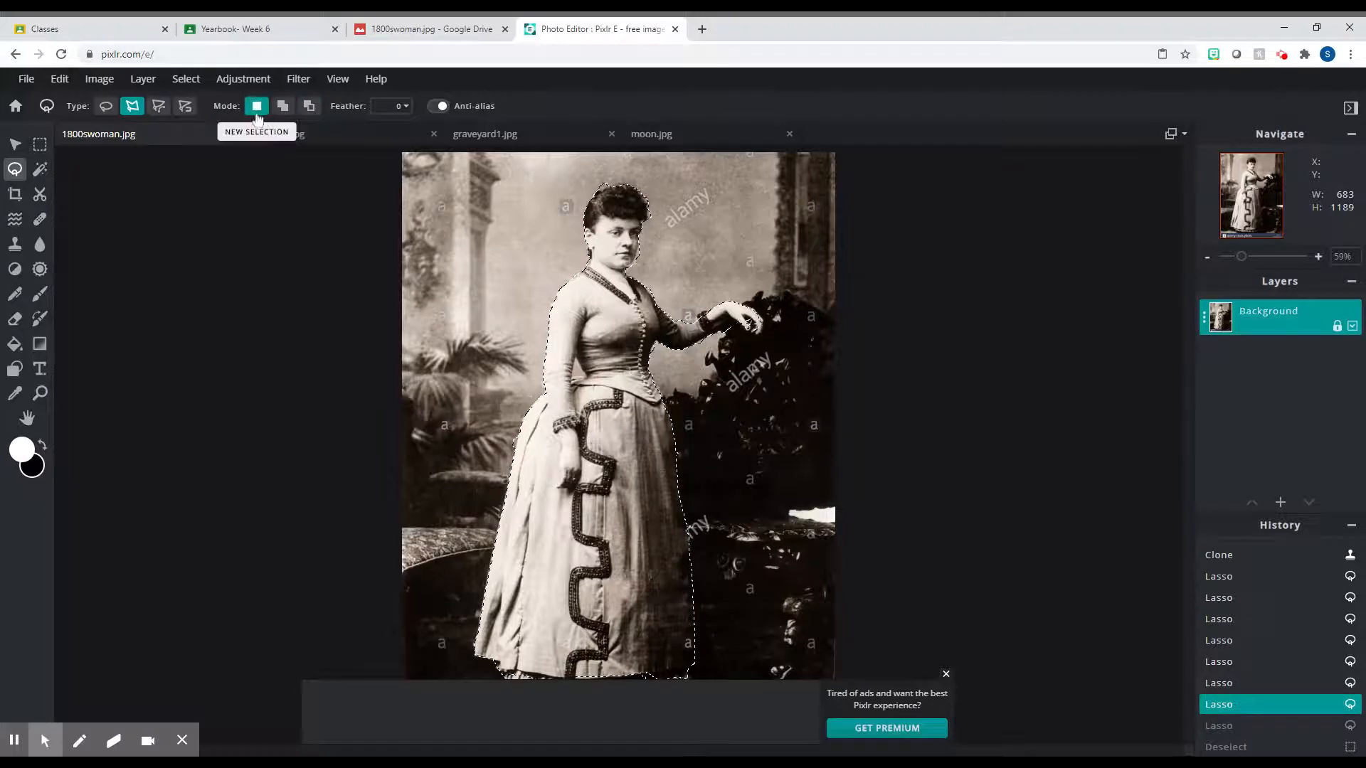
Subtract the stray background along the back edge of the skirt from the selection with the polygon lasso.
left_click(306, 107)
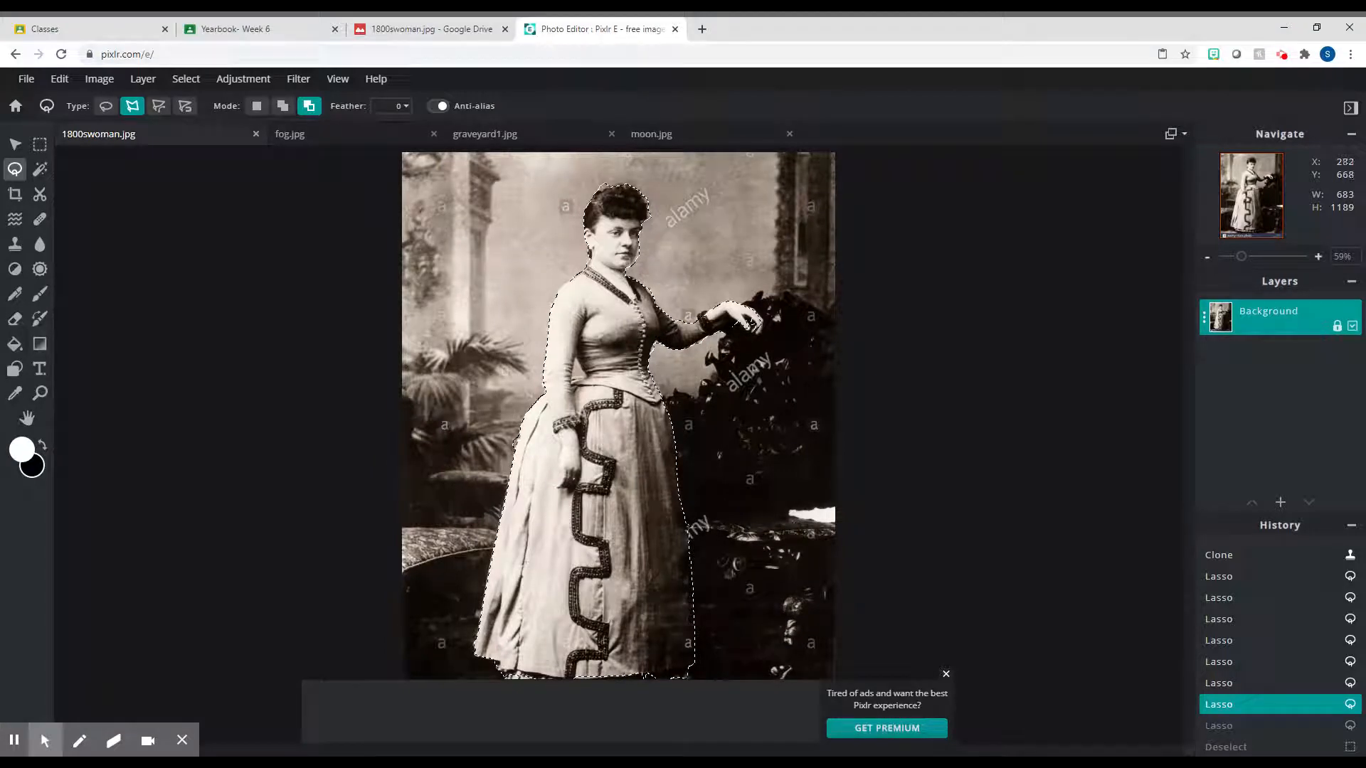
left_click(511, 452)
left_click(511, 451)
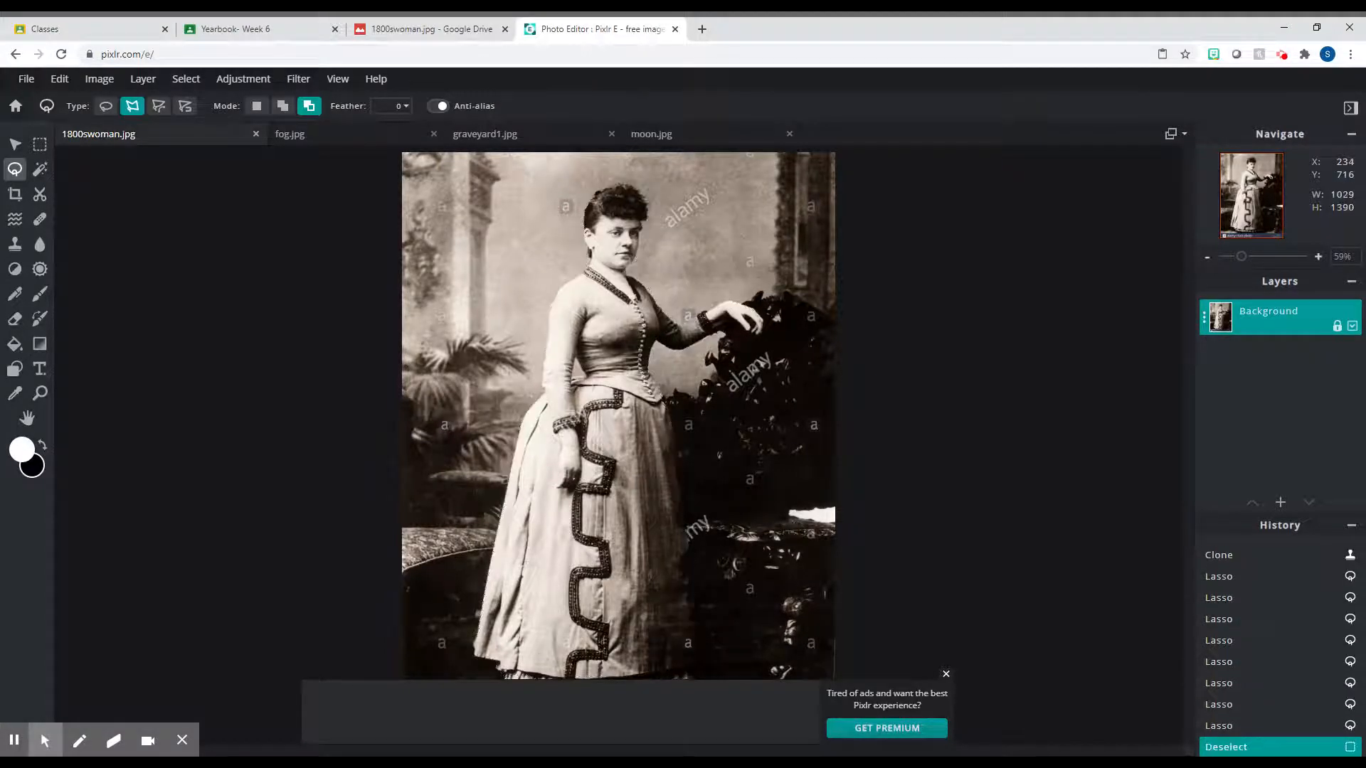
key("ctrl+z")
left_click(308, 106)
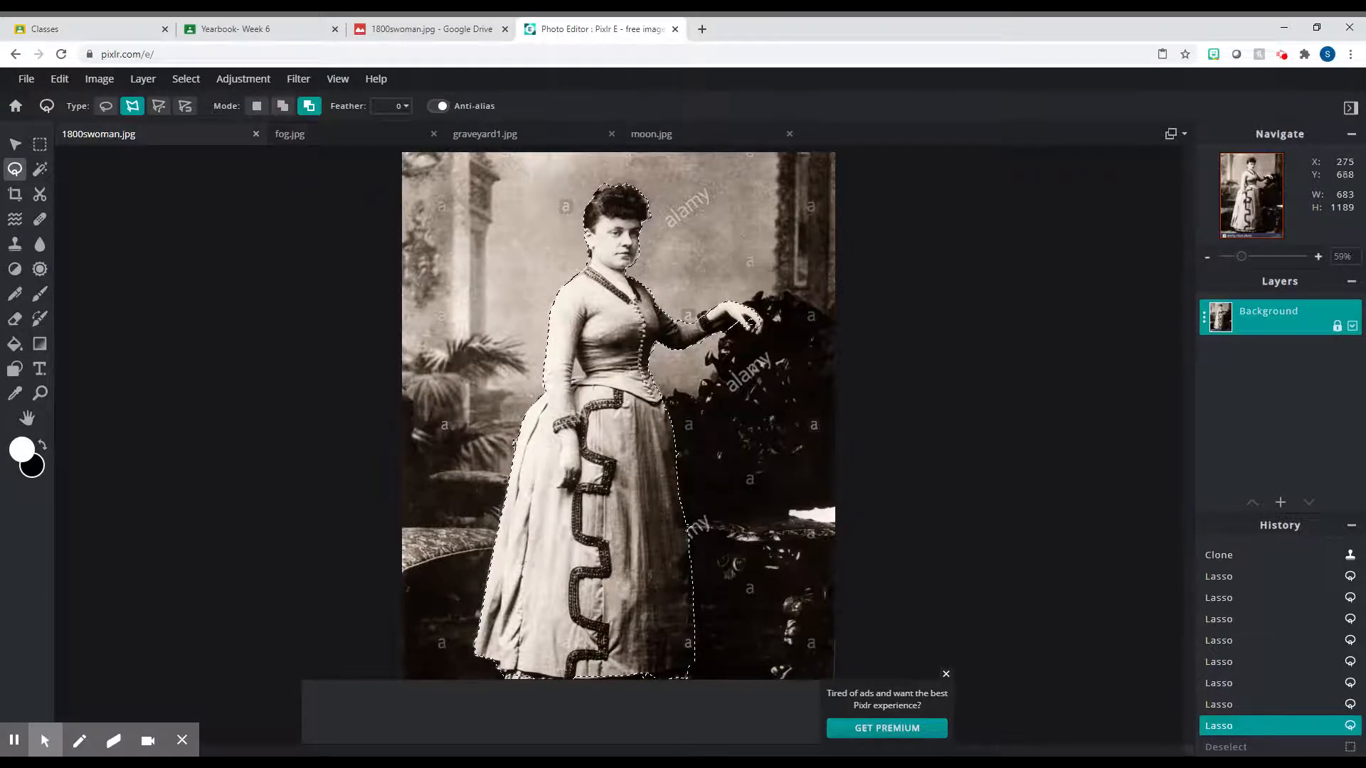
left_click(514, 437)
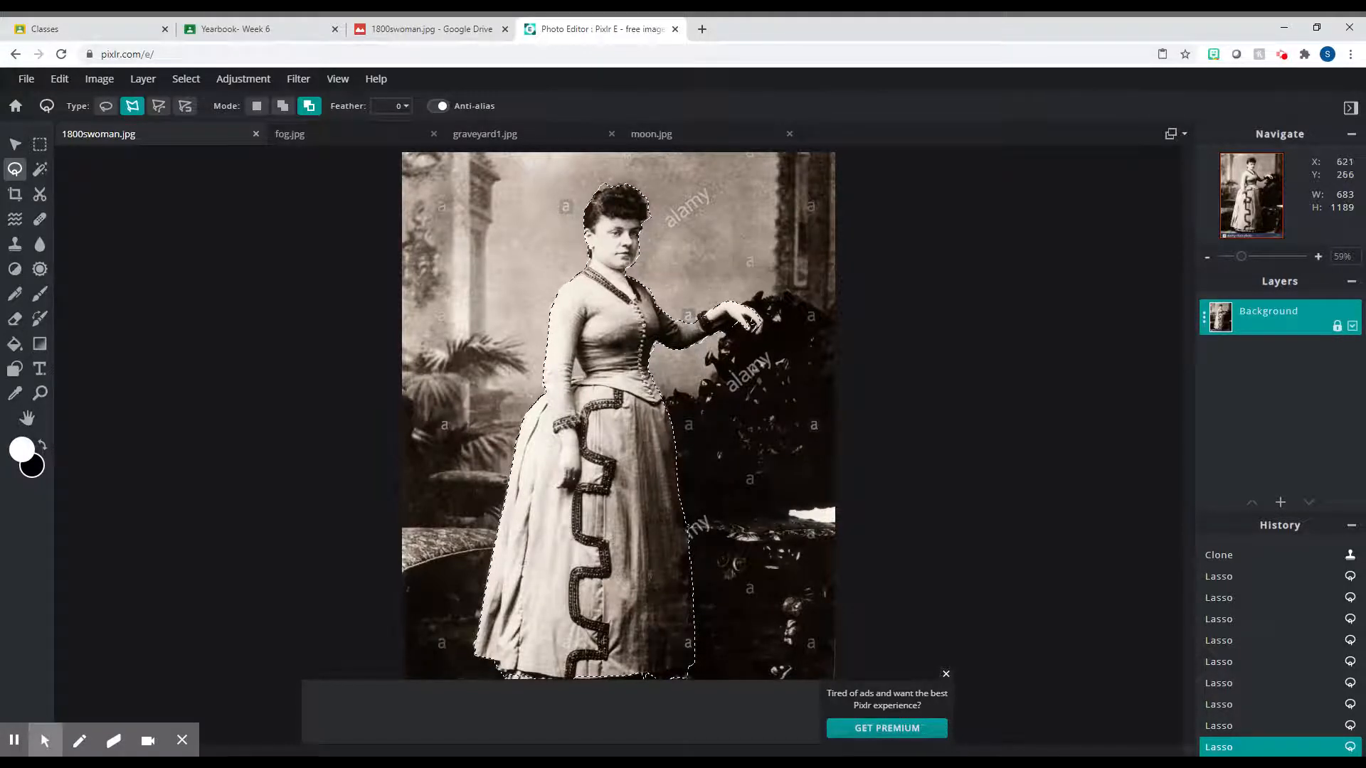
Refine the selection around the outstretched hand by adding missed finger areas and subtracting the background beneath the palm.
scroll(747, 324, "up", 5)
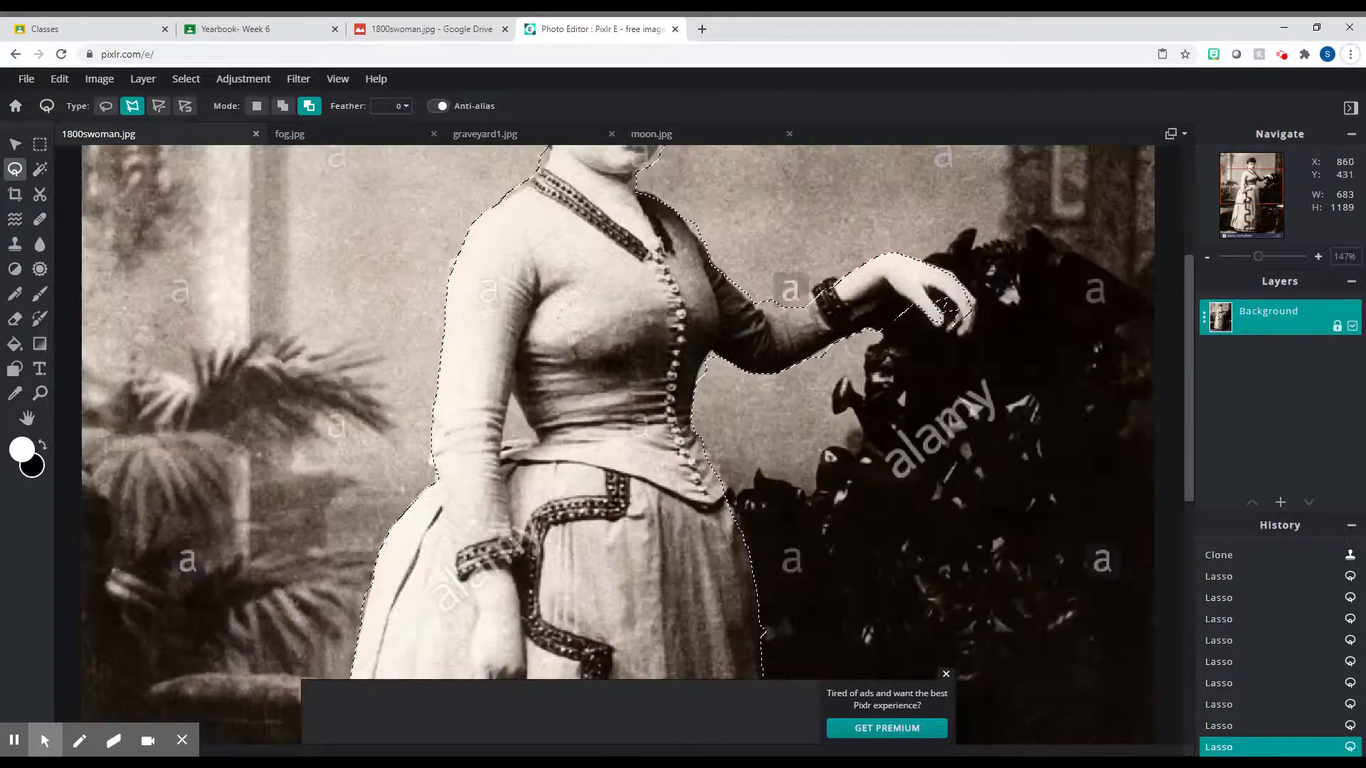
left_click(282, 106)
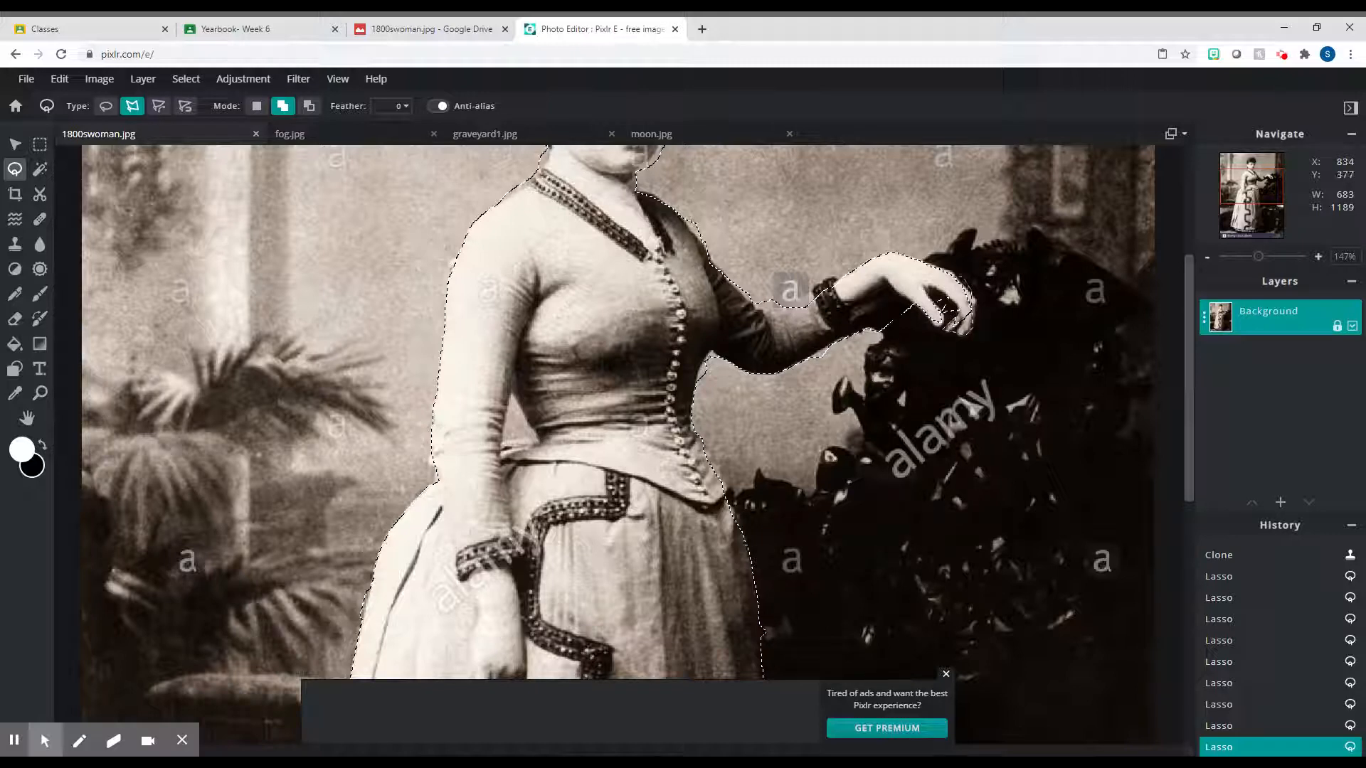
double_click(958, 286)
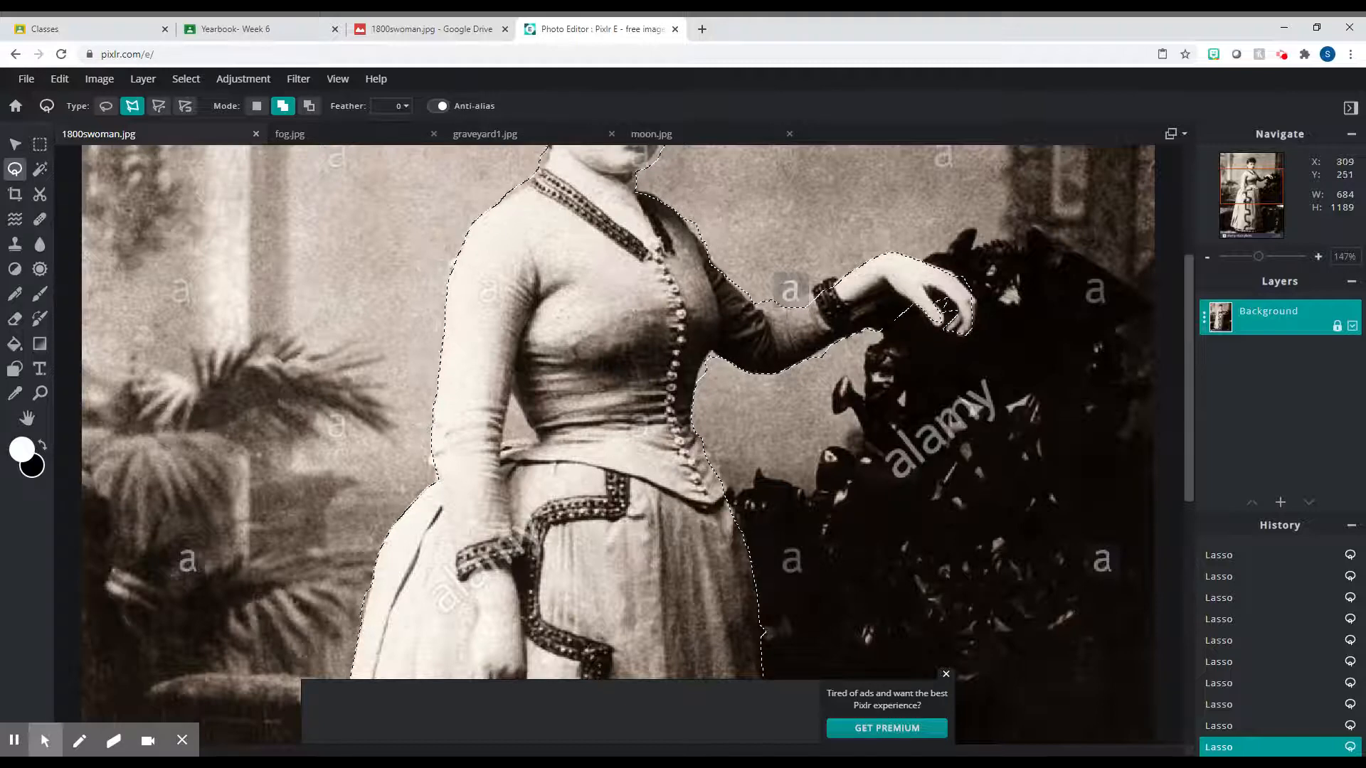
left_click(308, 106)
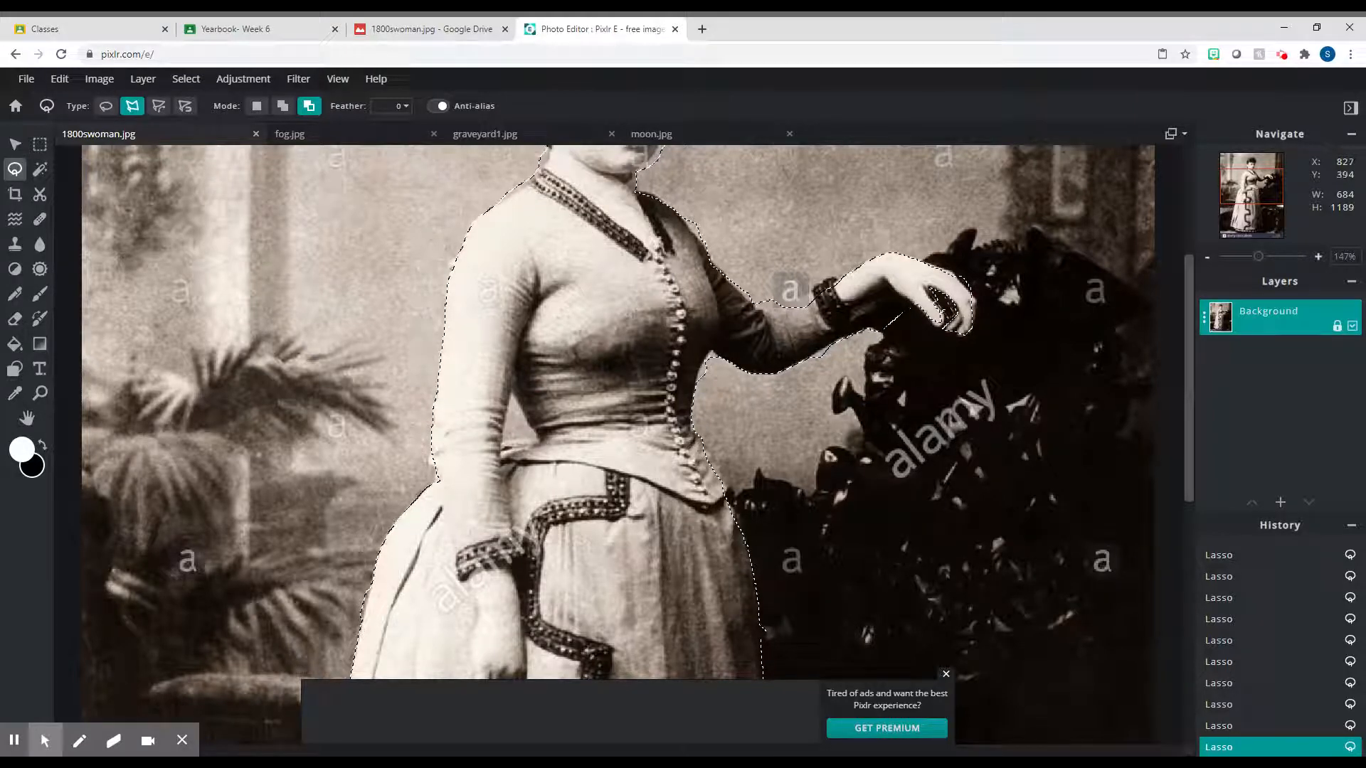
key("ctrl+d")
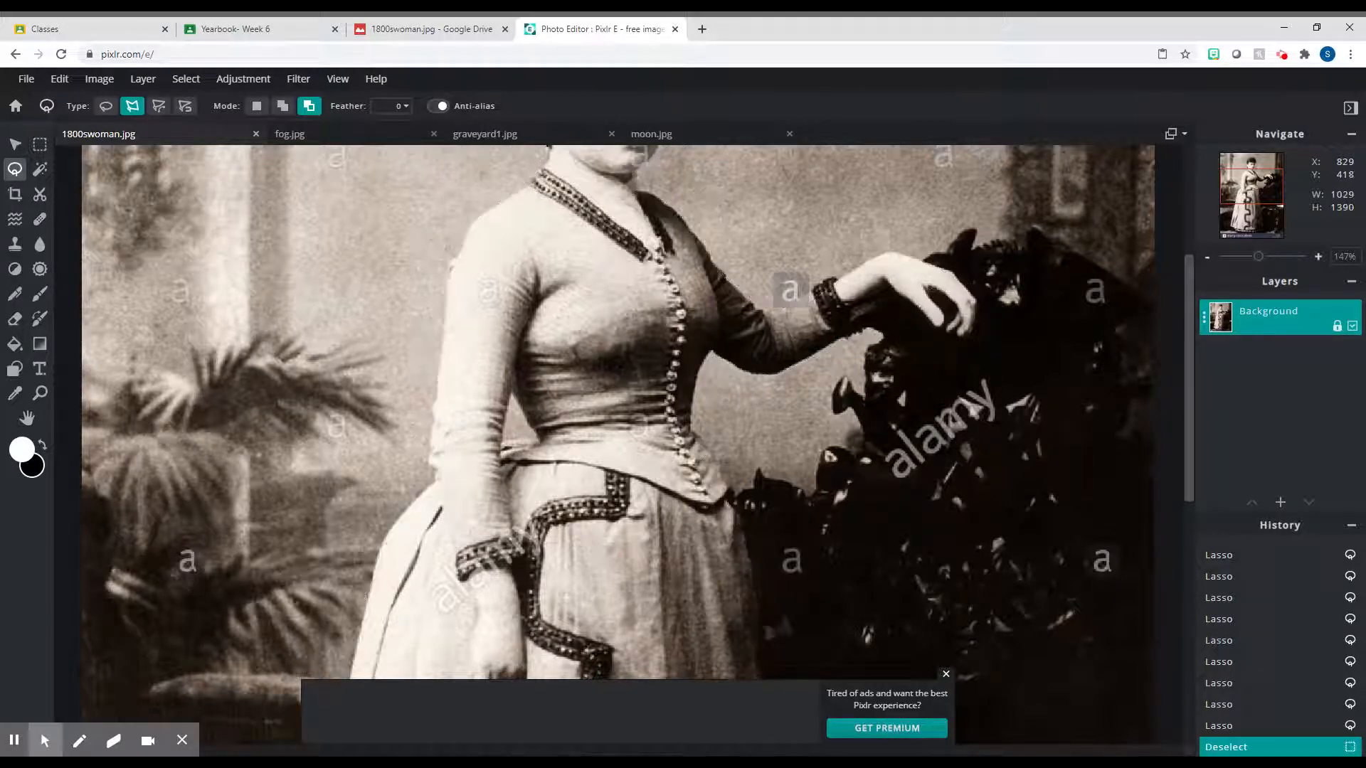
key("ctrl+z")
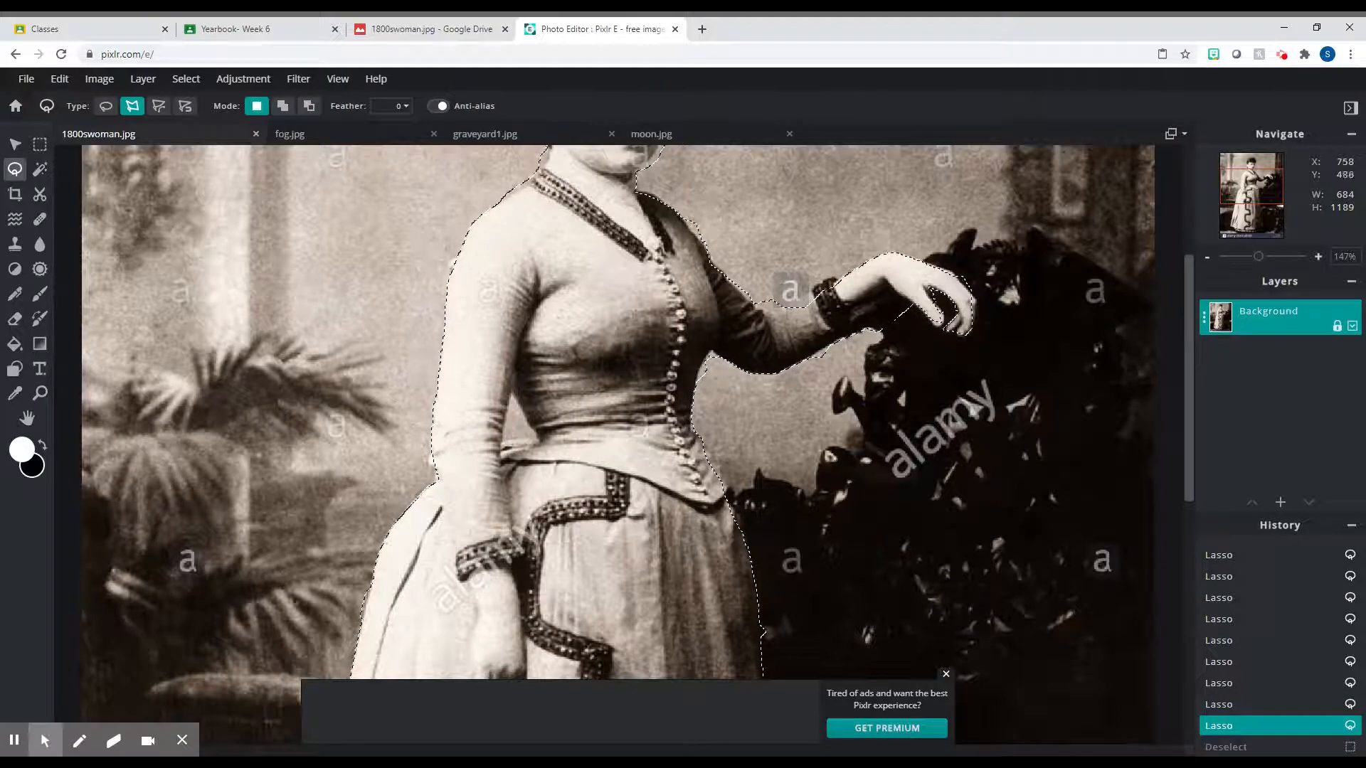
scroll(874, 381, "down", 9)
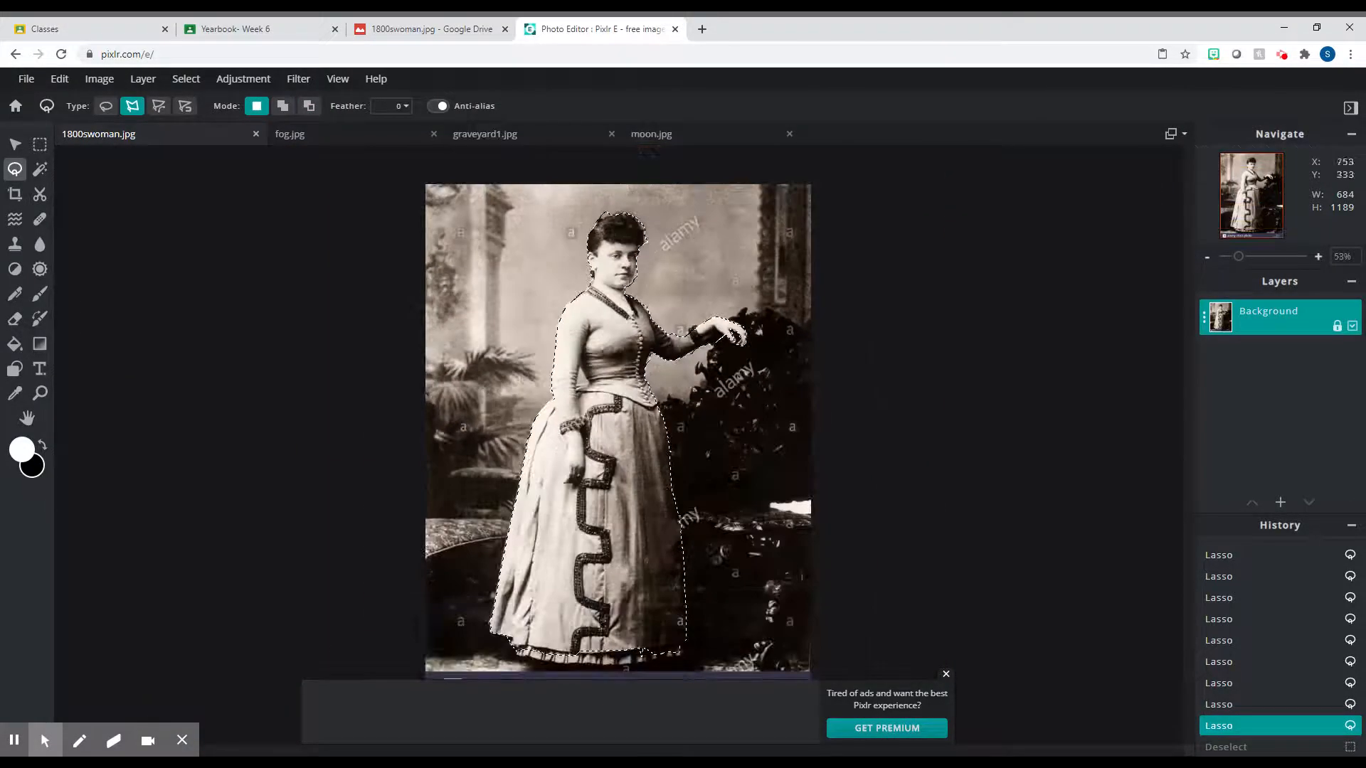
scroll(768, 344, "down", 2)
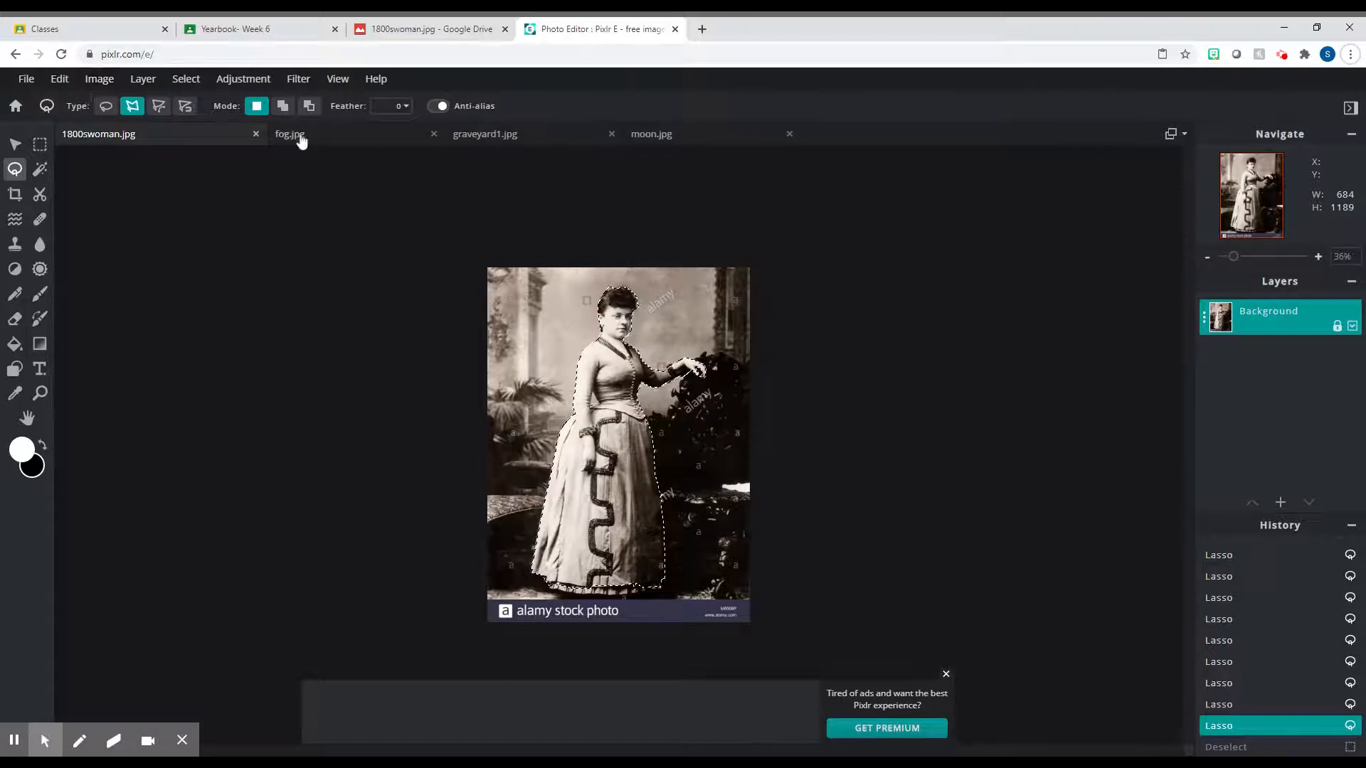
left_click(548, 142)
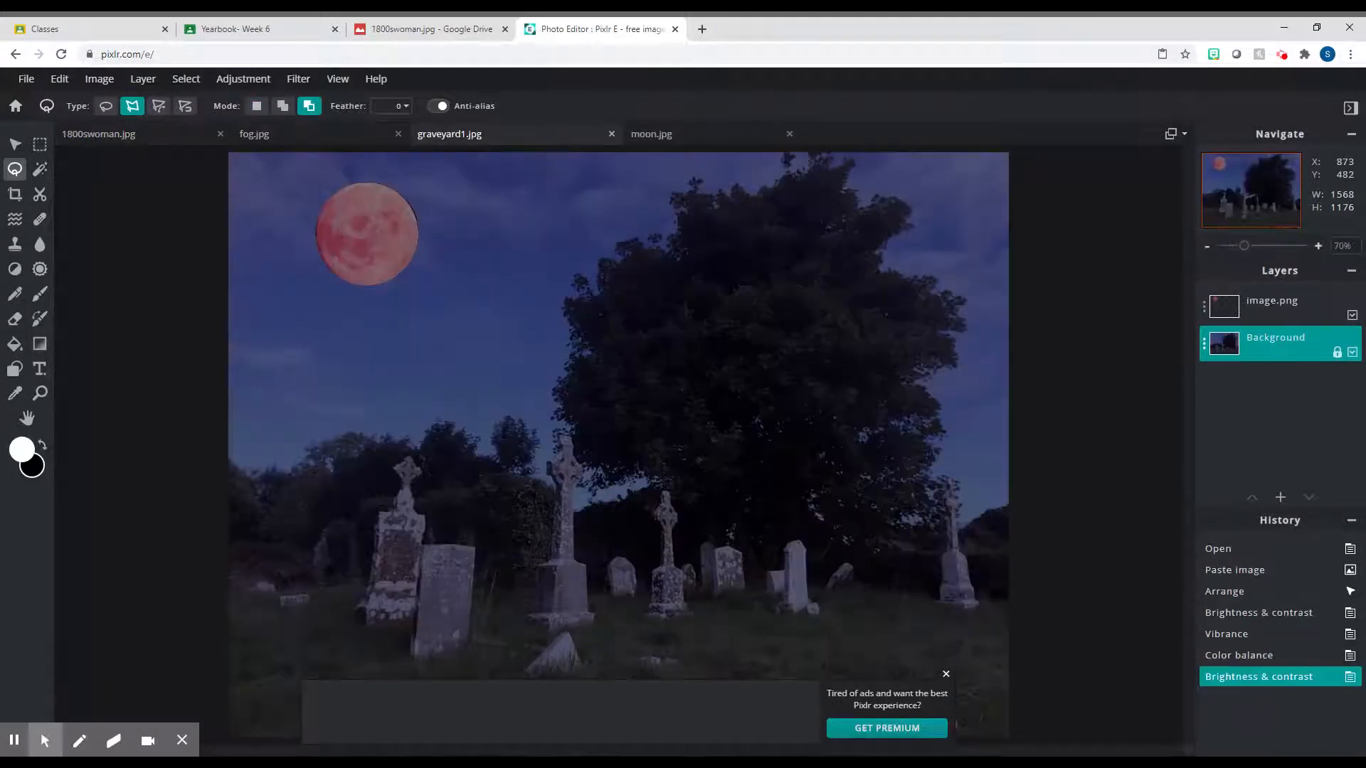
key("ctrl+v")
key("ctrl+z")
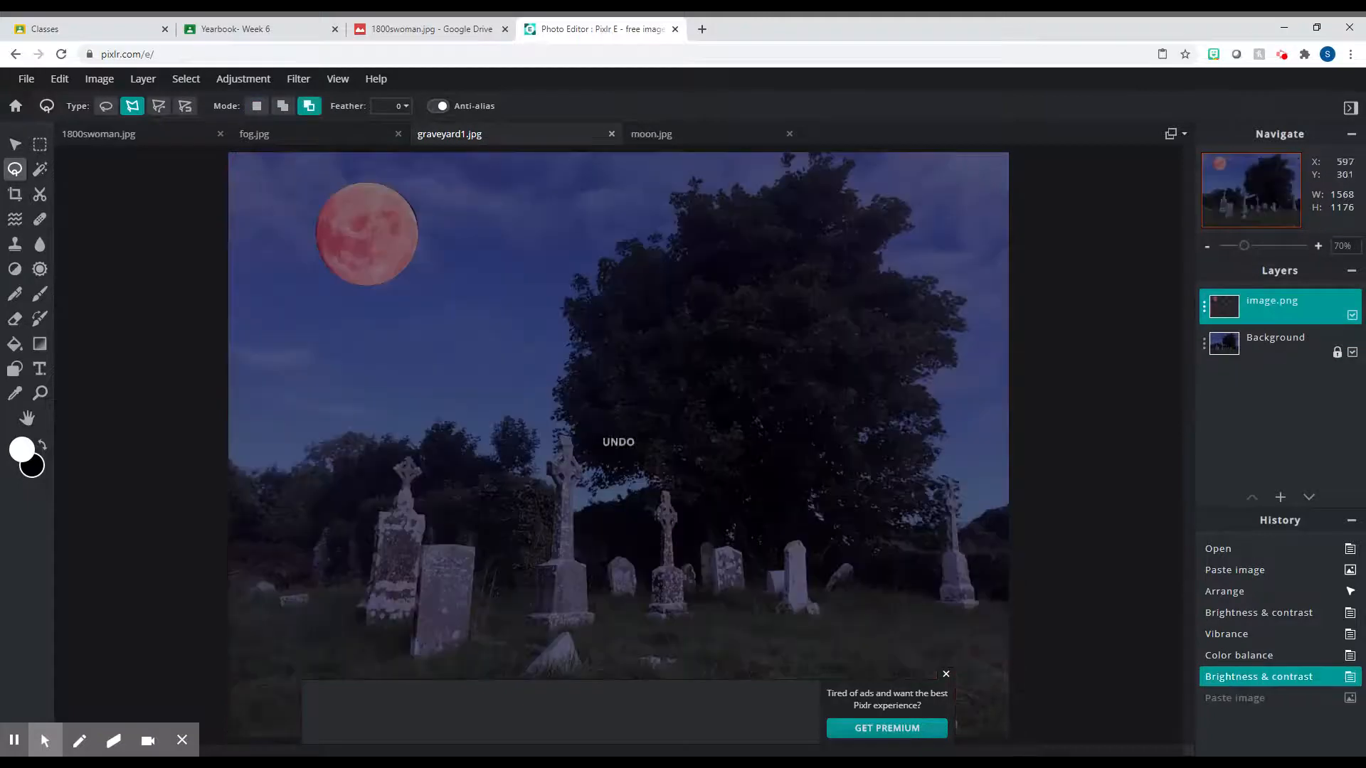
Copy the selected woman from 1800swoman.jpg and paste her into graveyard1.jpg as a new layer.
left_click(160, 143)
key("ctrl+c")
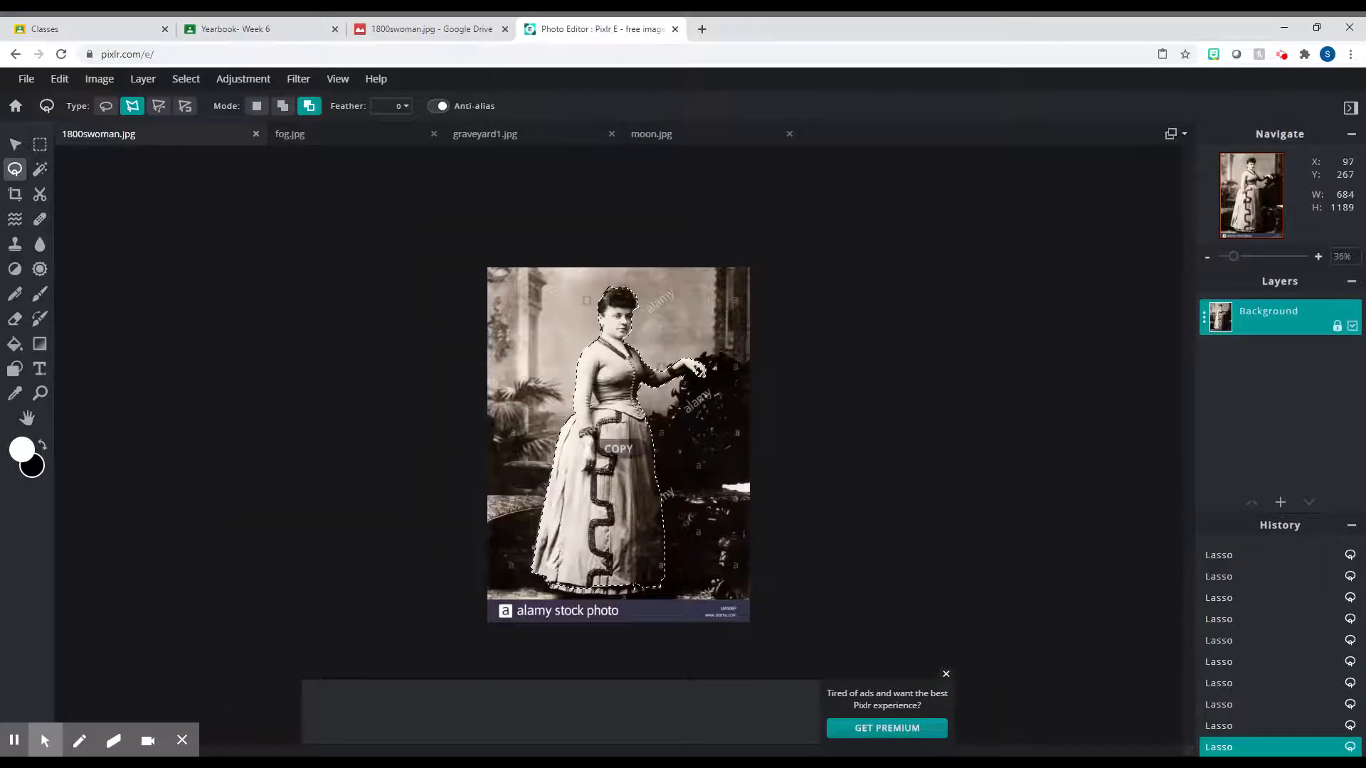
left_click(479, 140)
key("ctrl+v")
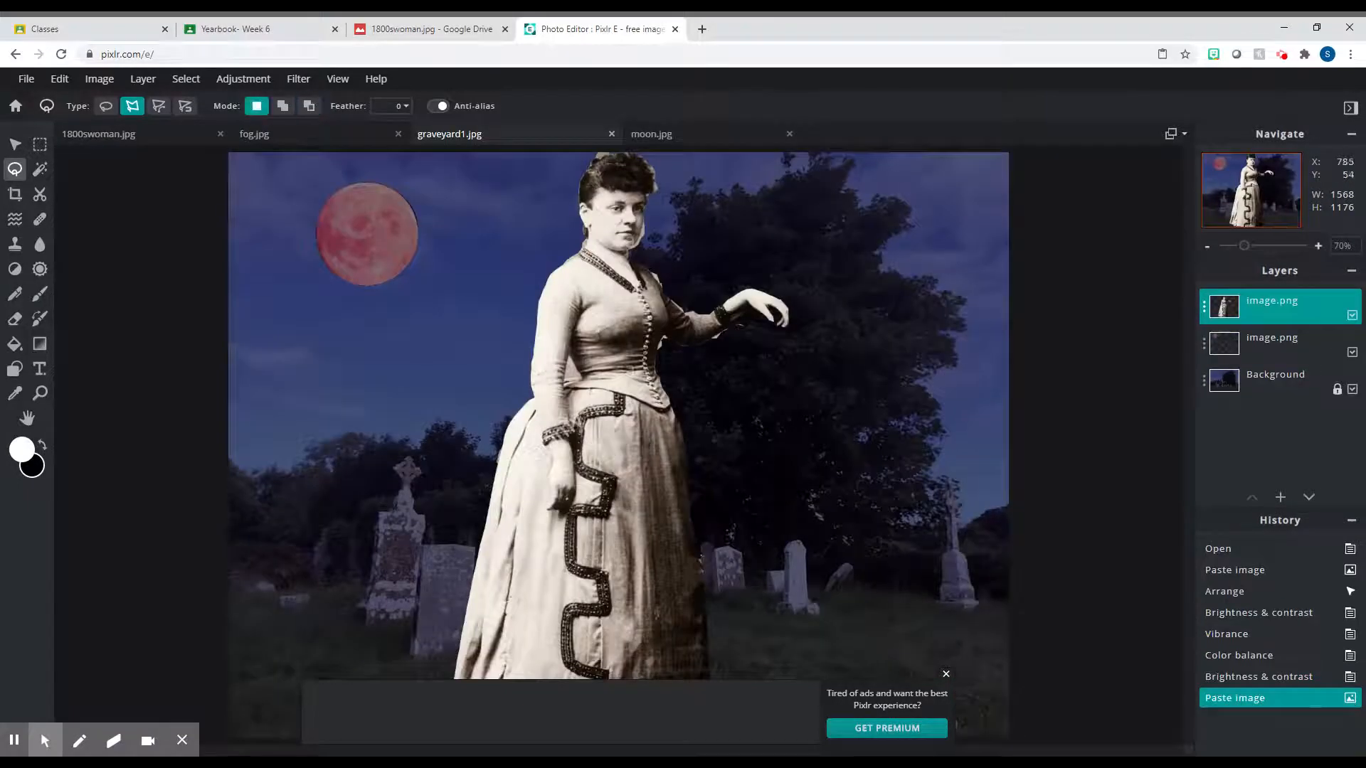
Scale the pasted woman to 265 by 461 and place her between the two central stone crosses, her hand resting on the smaller one.
left_click(15, 144)
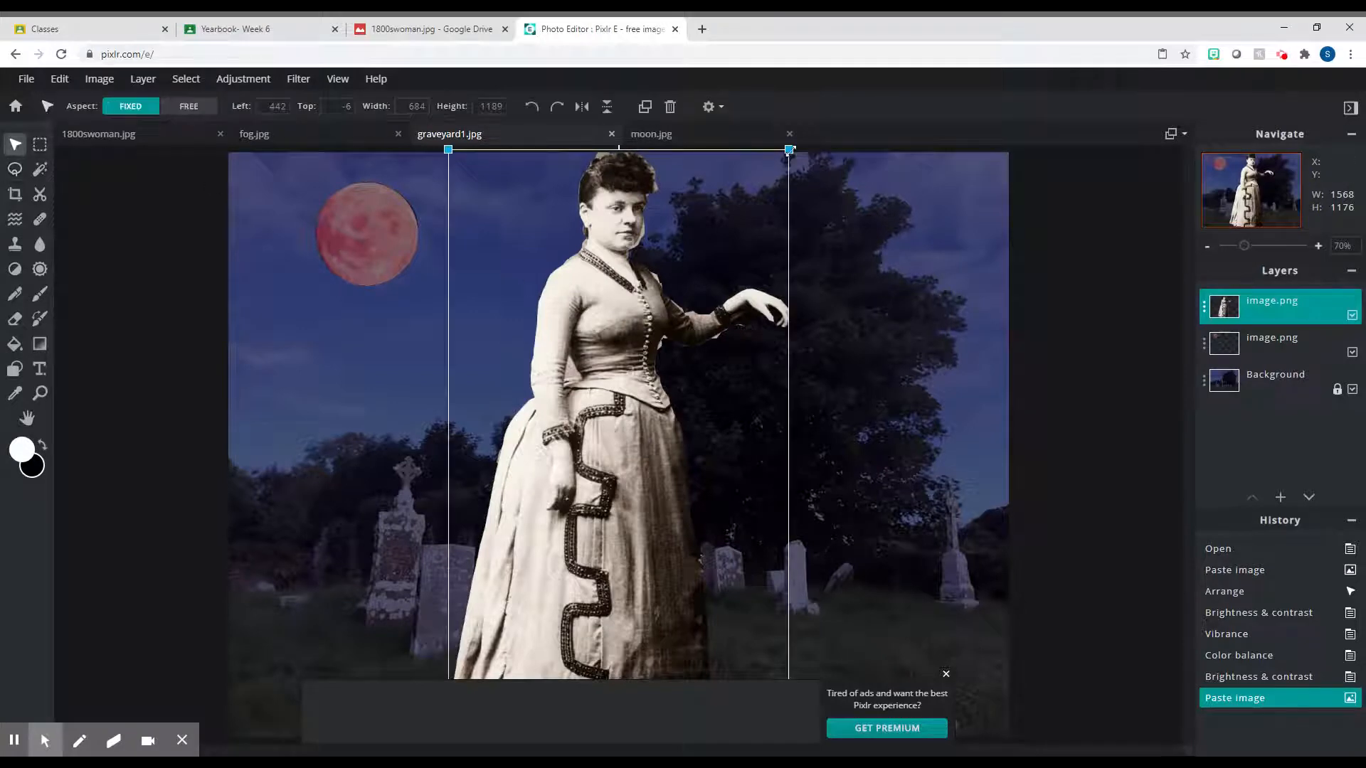
left_click_drag(788, 149, 580, 510)
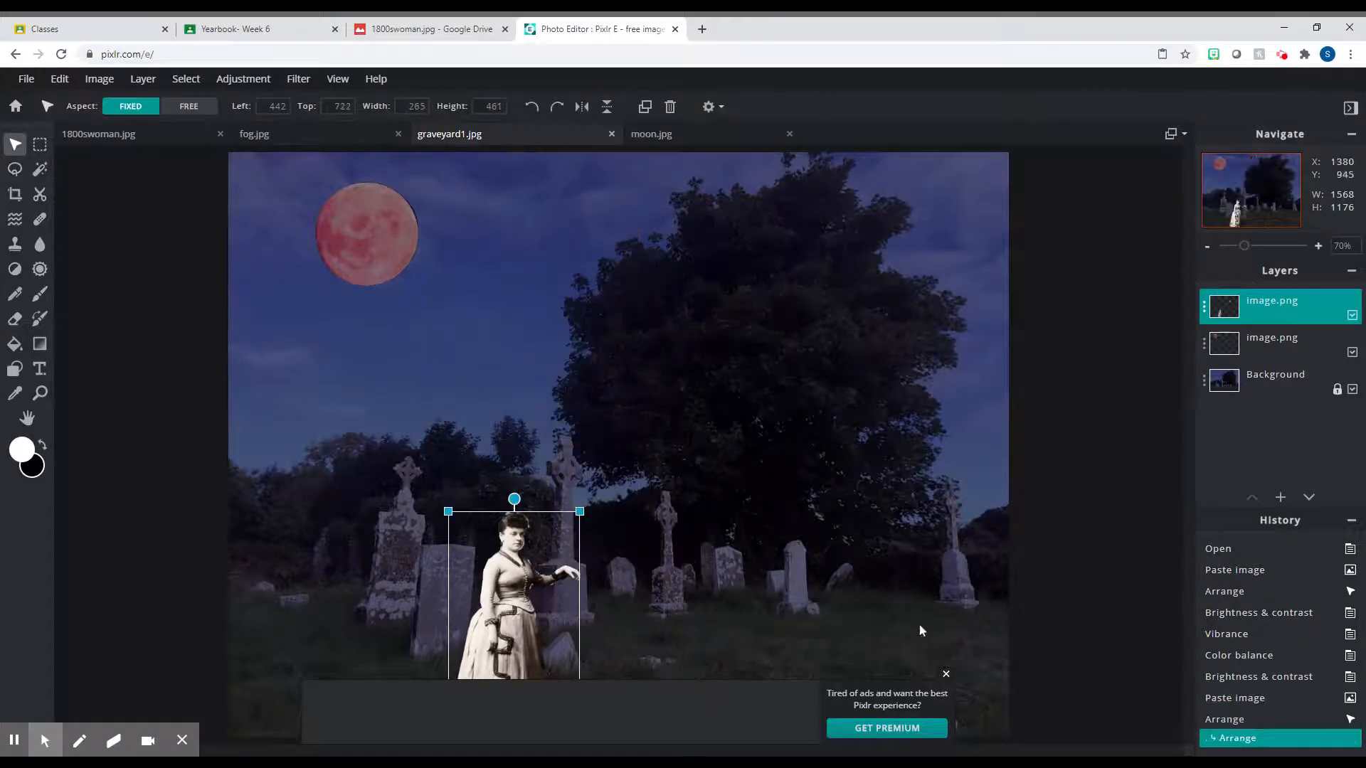
left_click(945, 674)
left_click_drag(528, 601, 609, 522)
left_click_drag(610, 521, 616, 515)
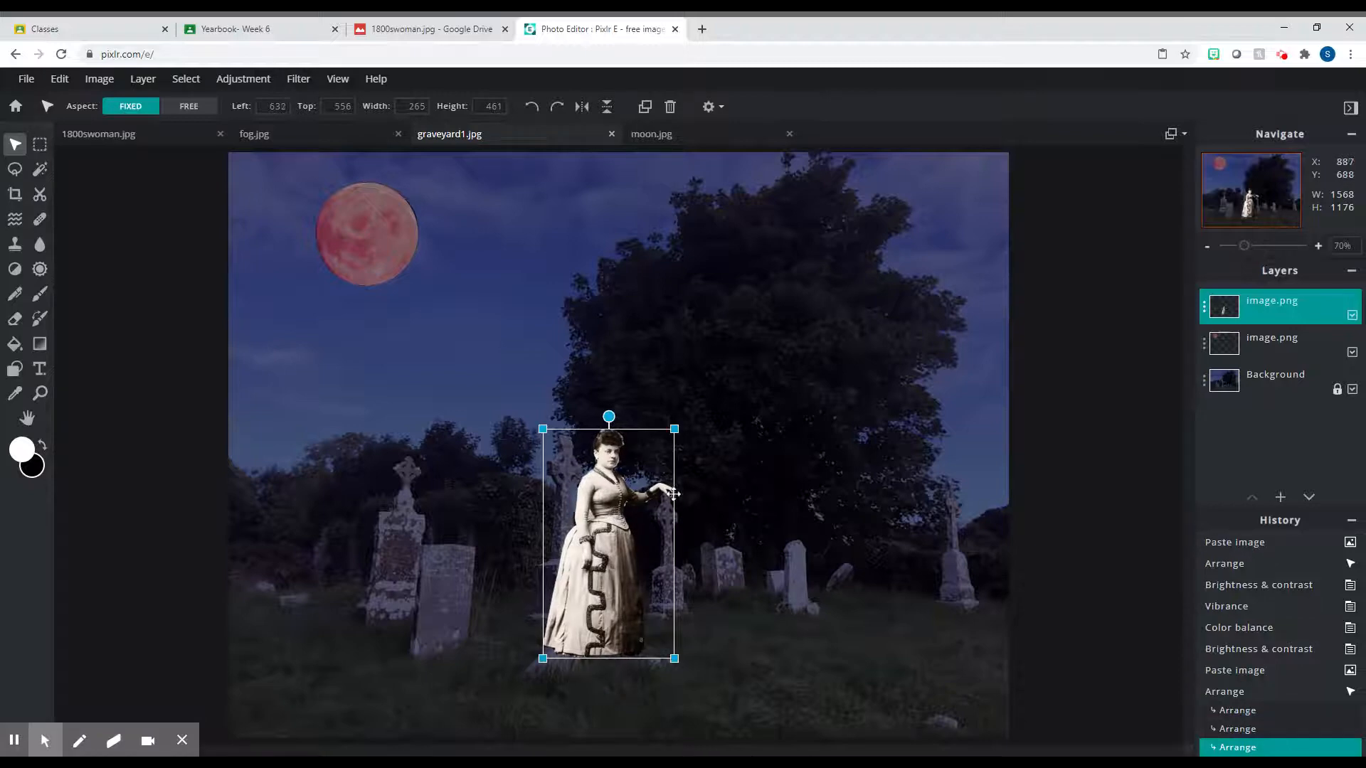
left_click(628, 500)
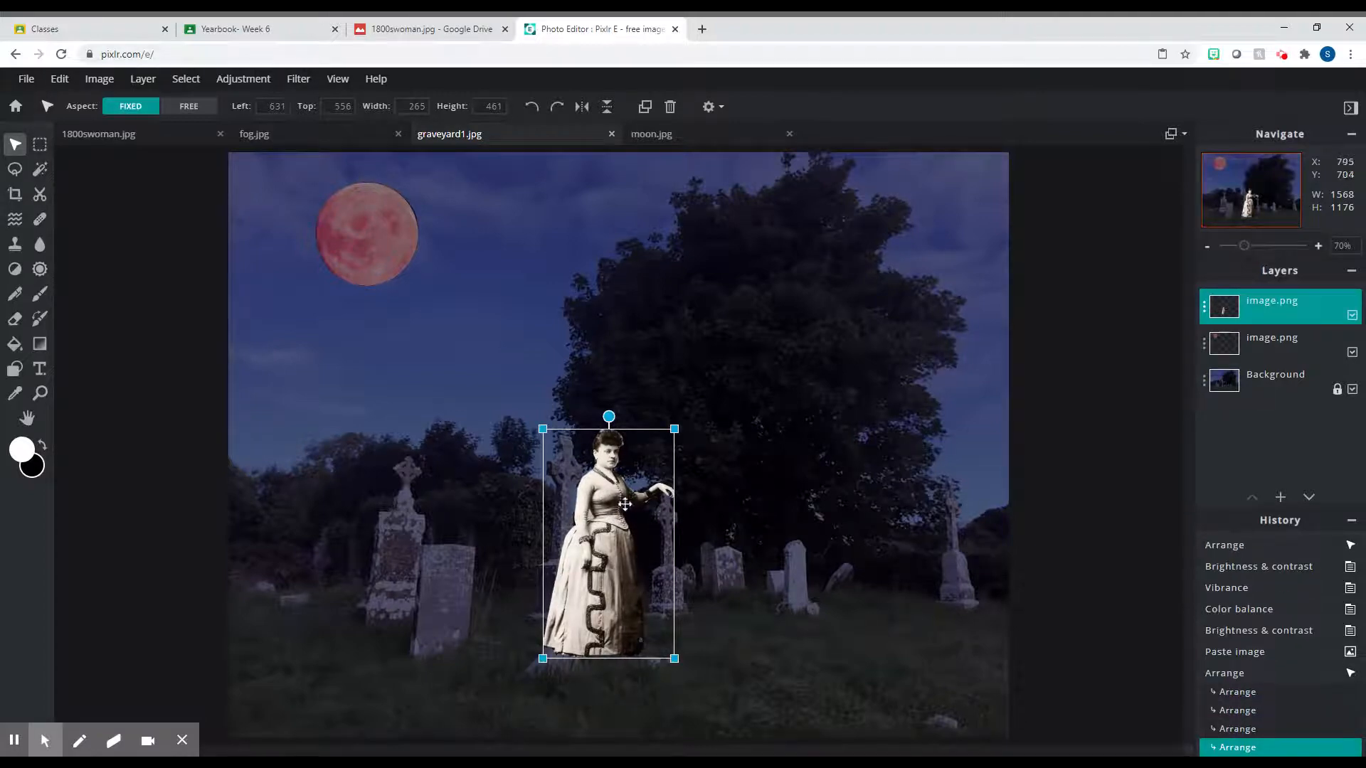
Set the woman layer's transparency to 20 so the gravestones behind her show through.
left_click(1207, 309)
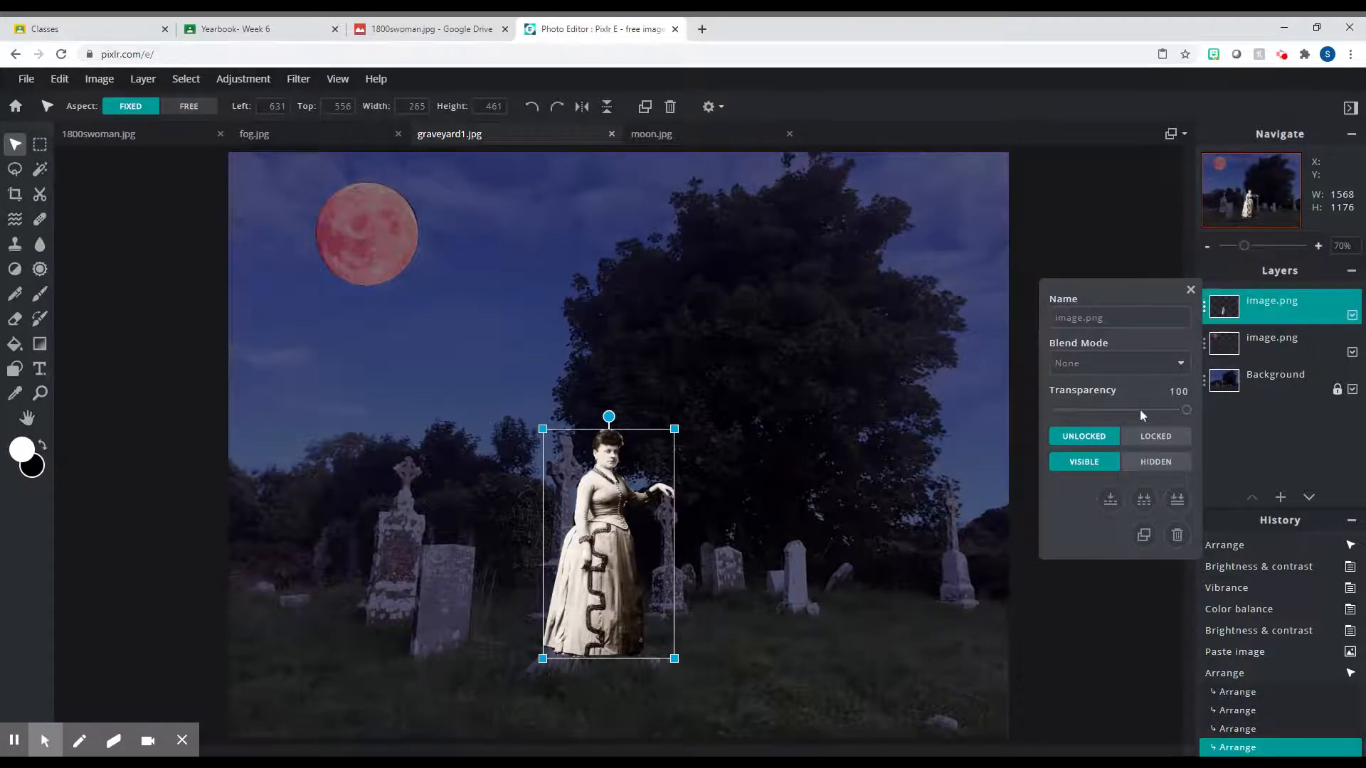
left_click_drag(1140, 409, 1086, 420)
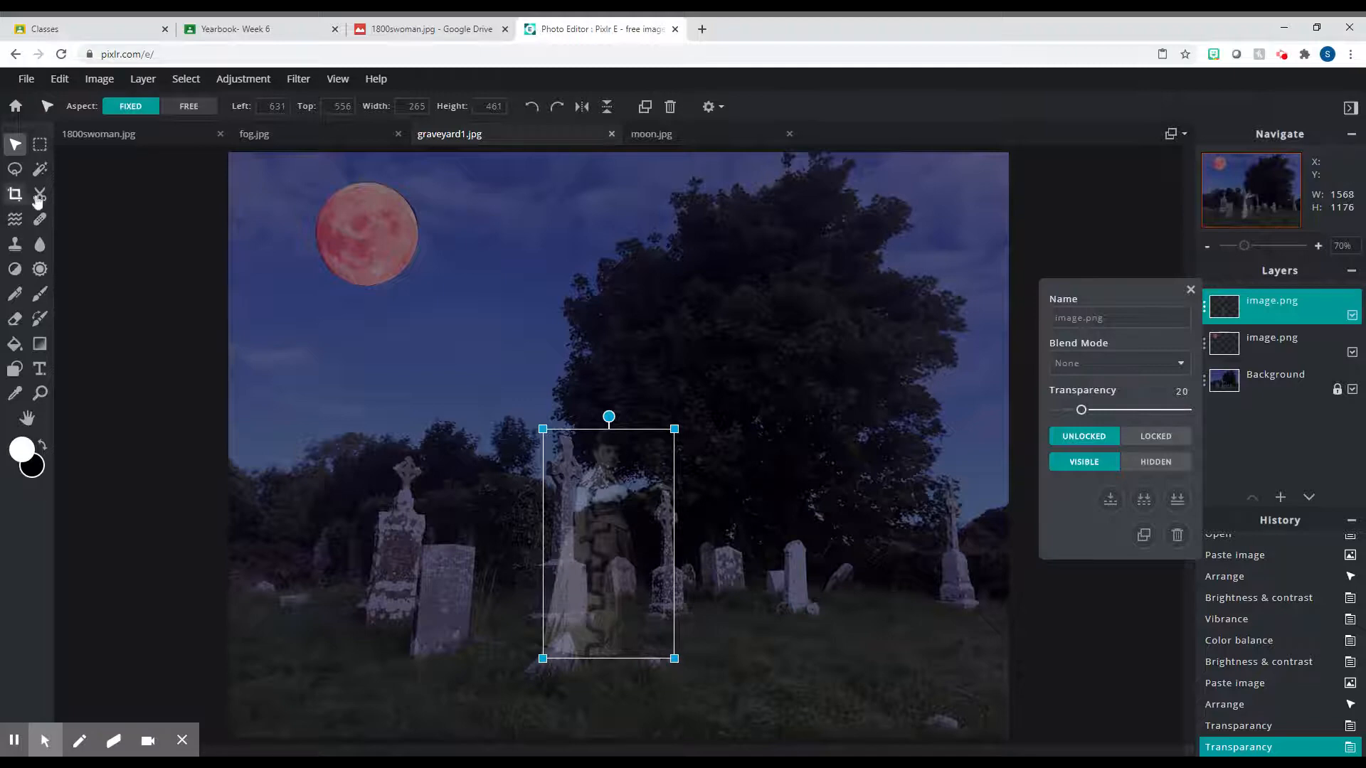
Outline the skirt areas covering the large cross's base and the small stone in front with the polygon lasso and clear them.
left_click(15, 168)
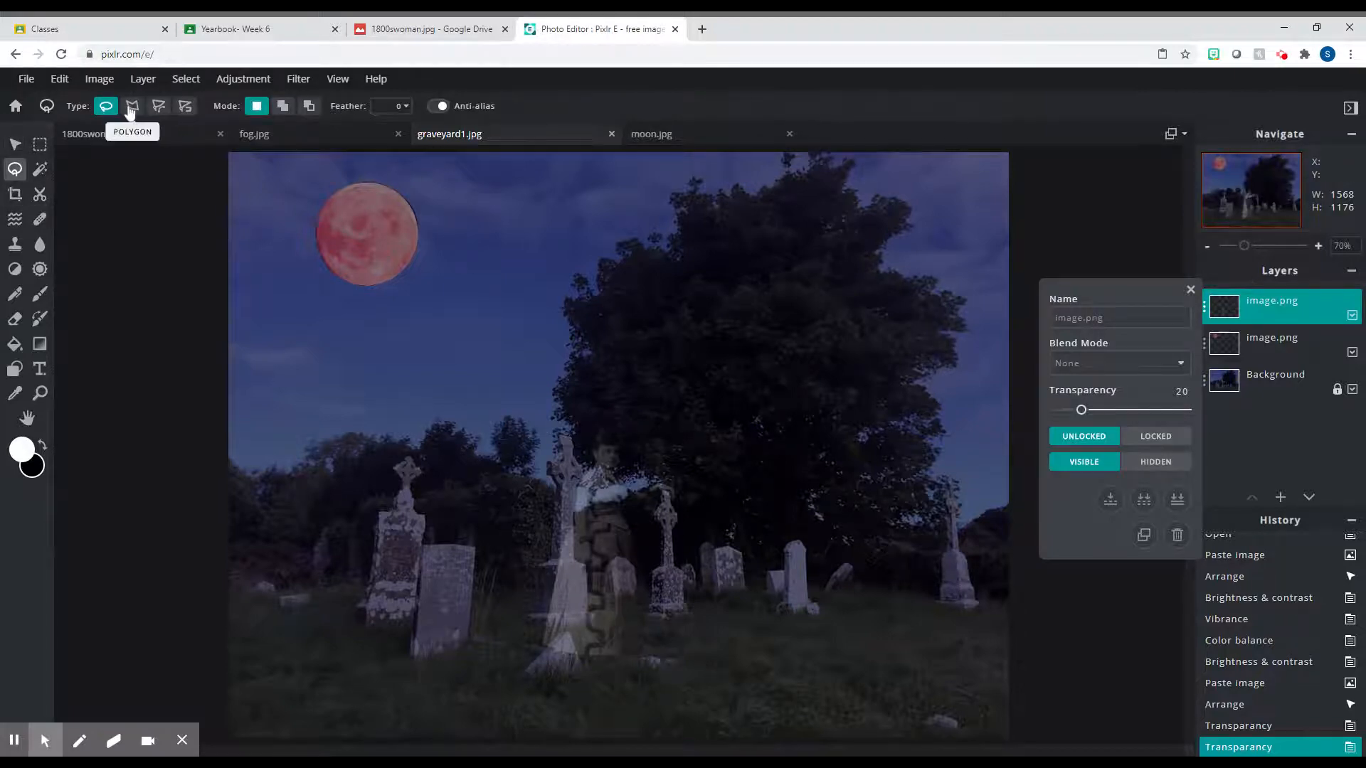
scroll(571, 537, "up", 5)
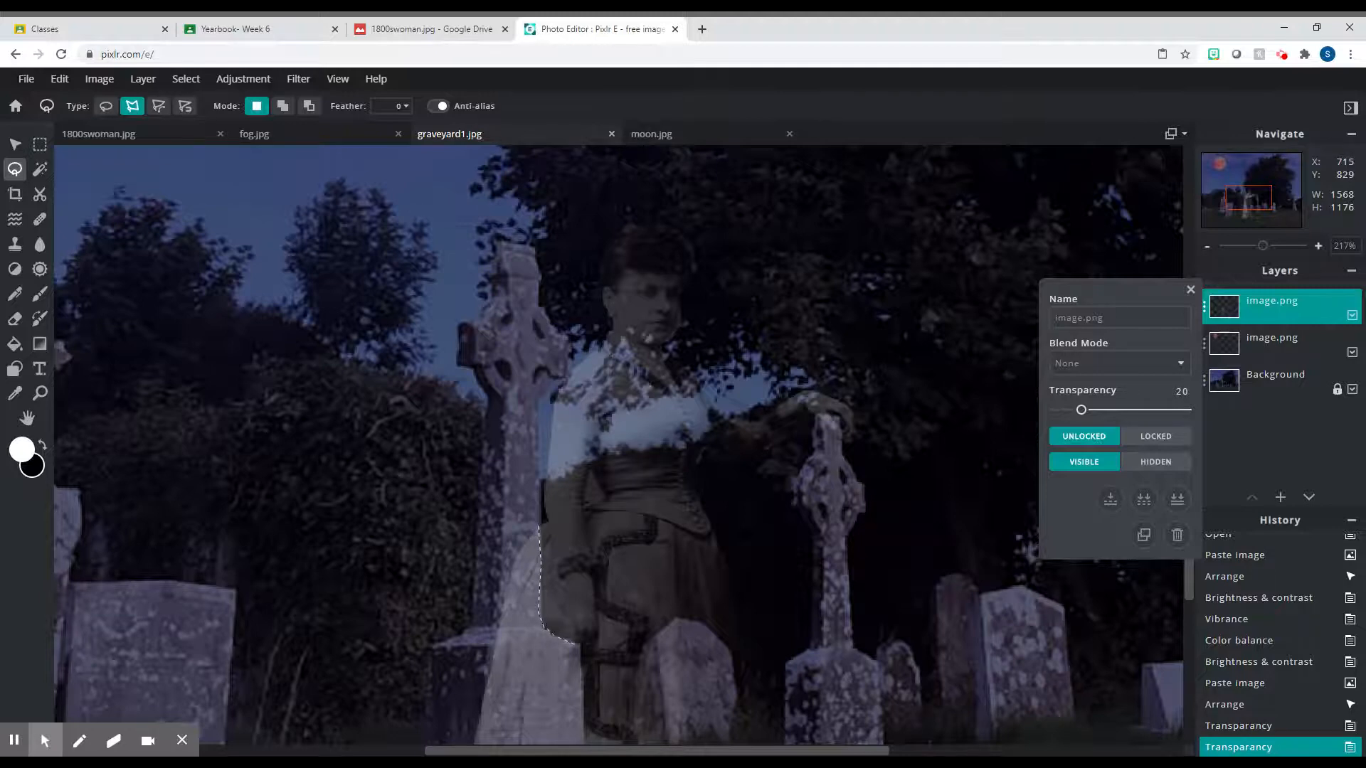
scroll(635, 683, "down", 1)
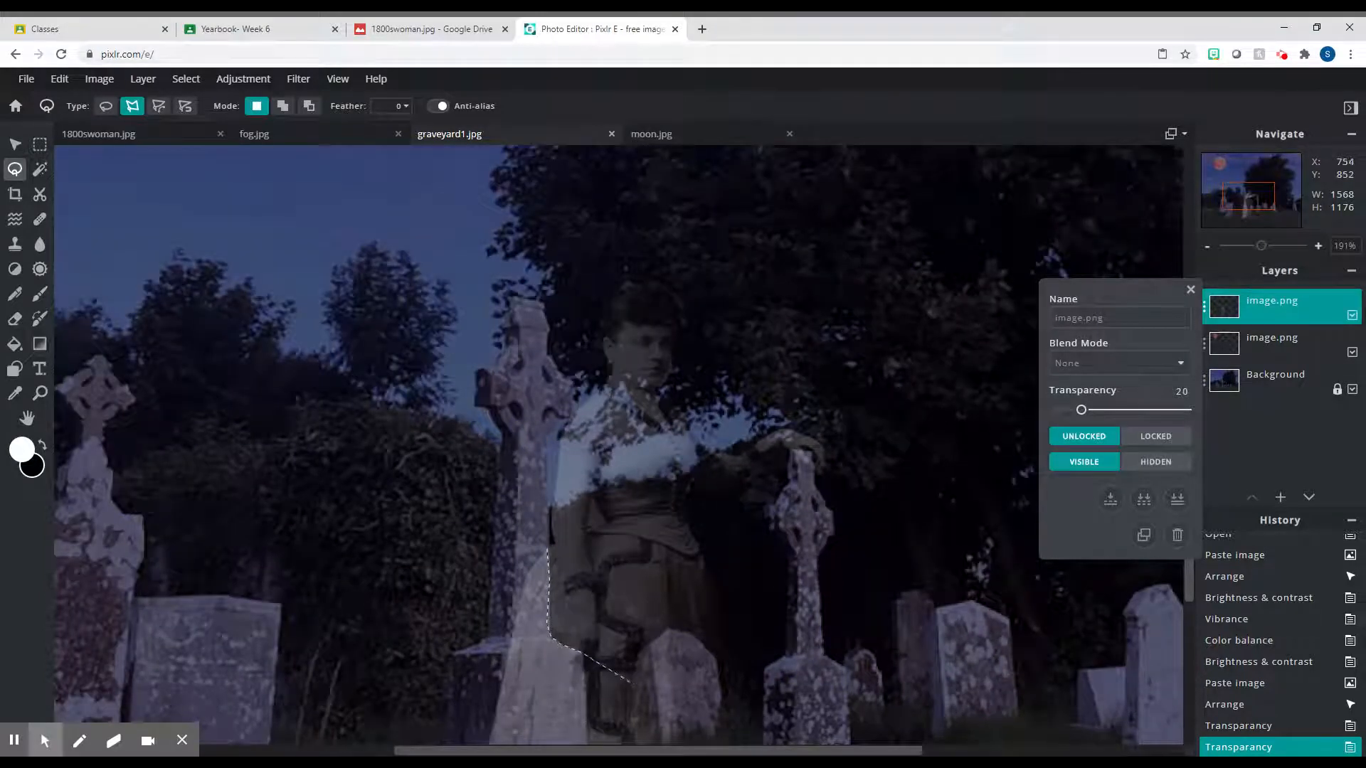
scroll(635, 654, "down", 2)
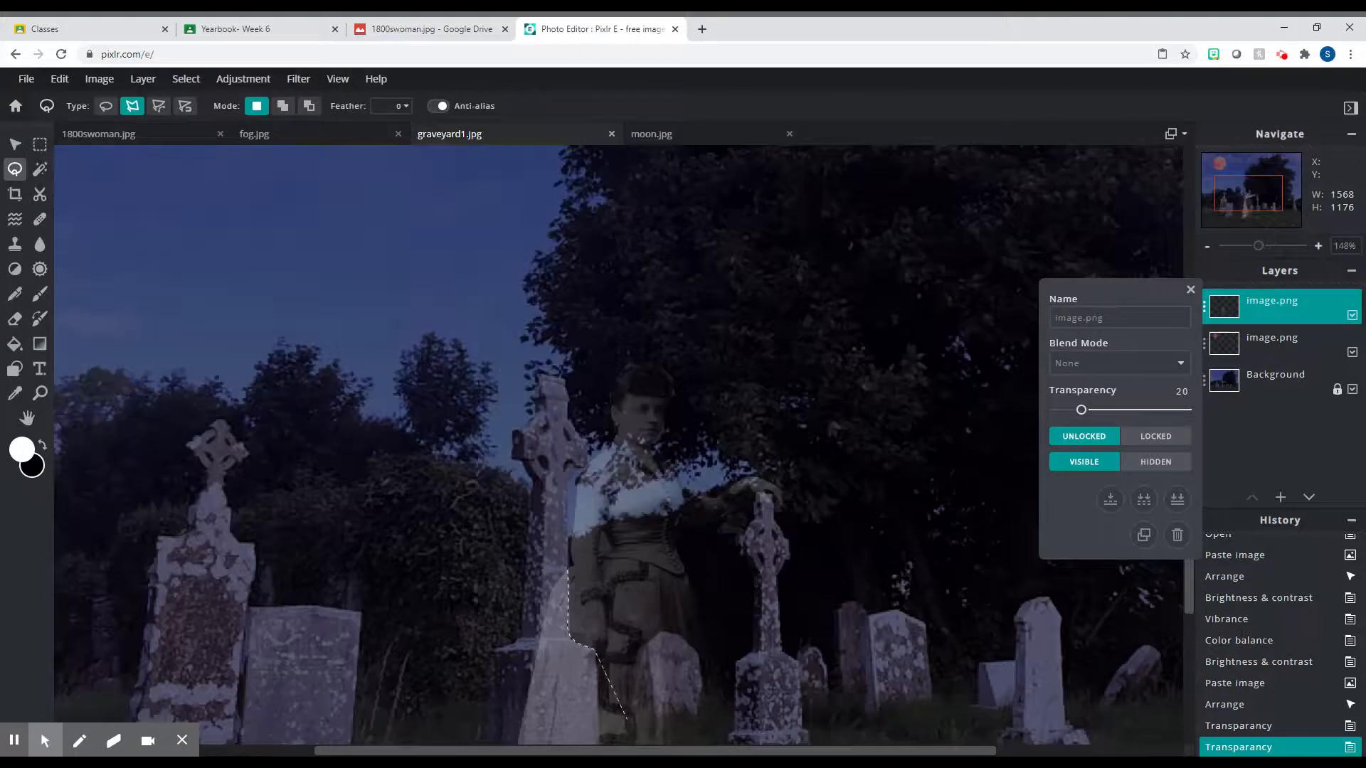
scroll(626, 718, "down", 1)
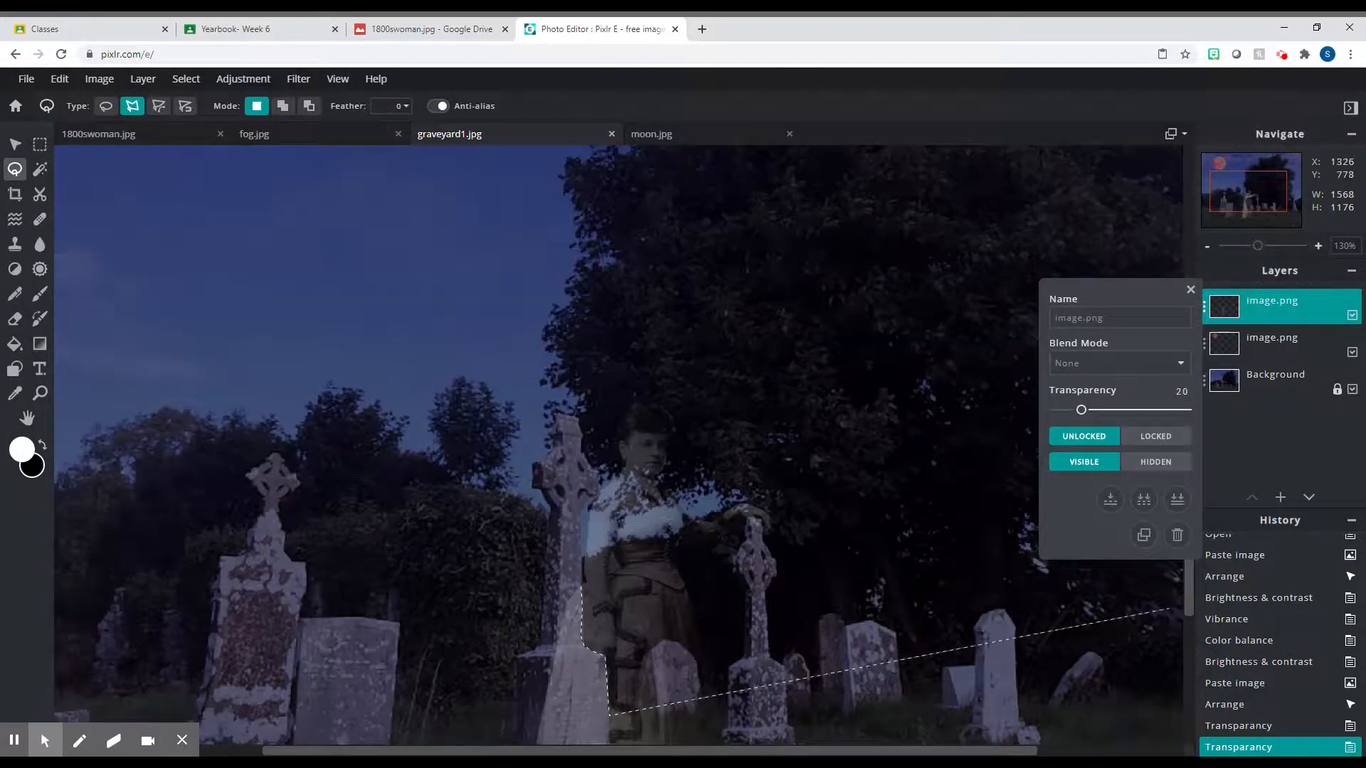
left_click_drag(1192, 606, 1188, 704)
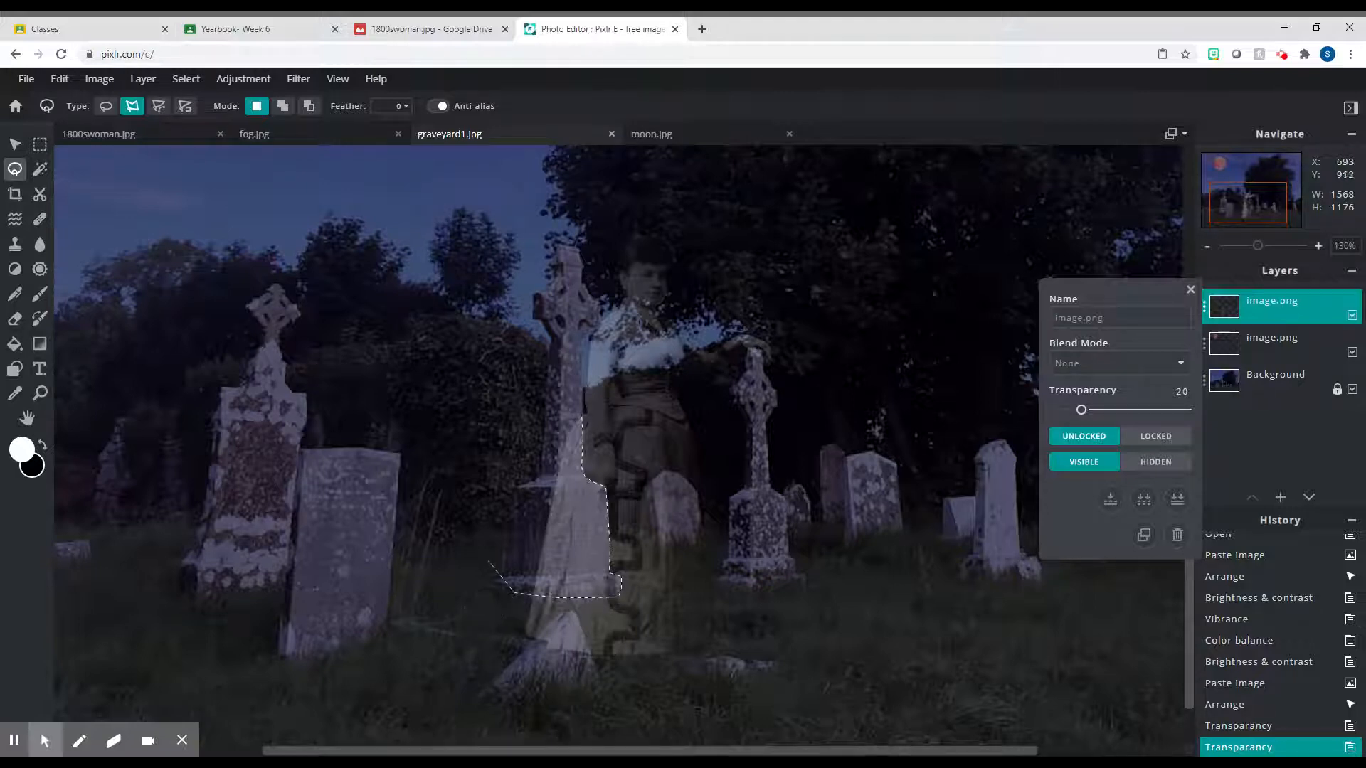
left_click(505, 427)
left_click(544, 397)
left_click(567, 397)
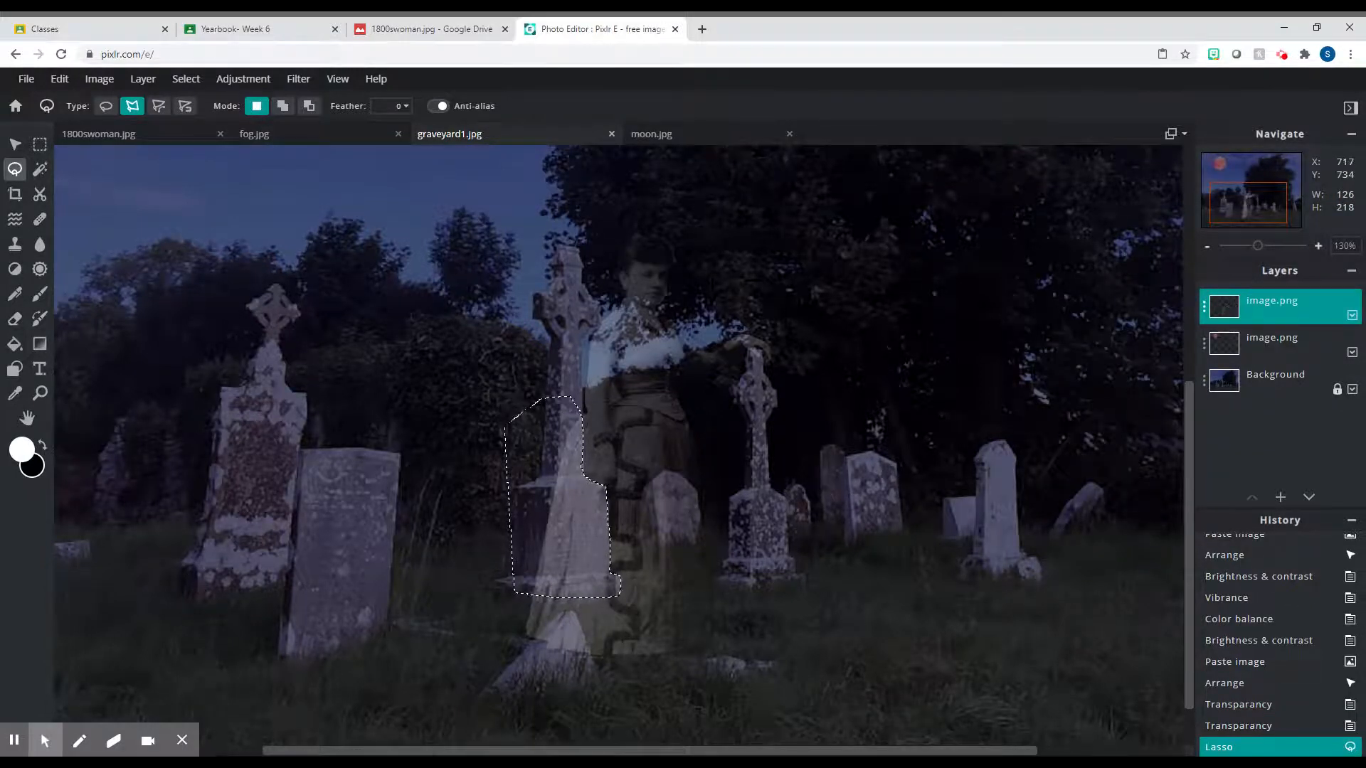
key("Delete")
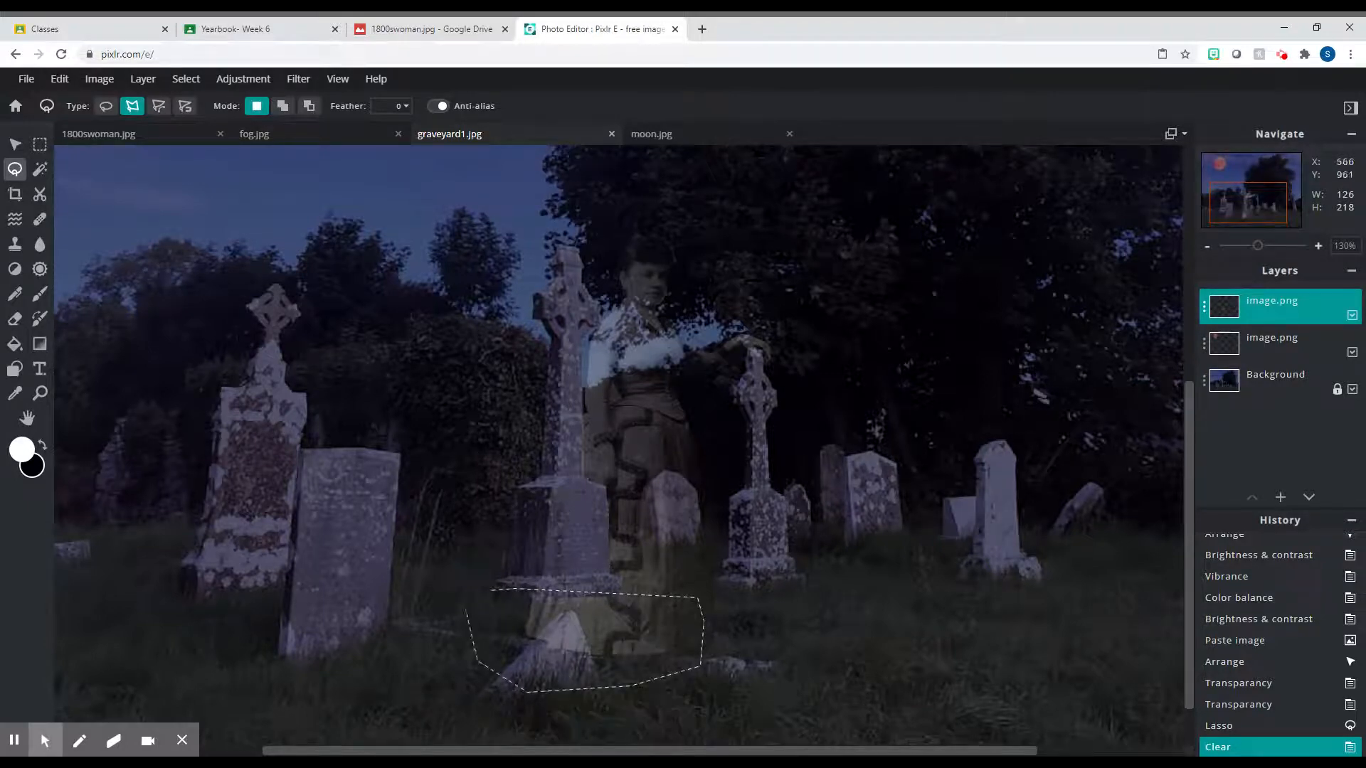
double_click(471, 601)
key("Delete")
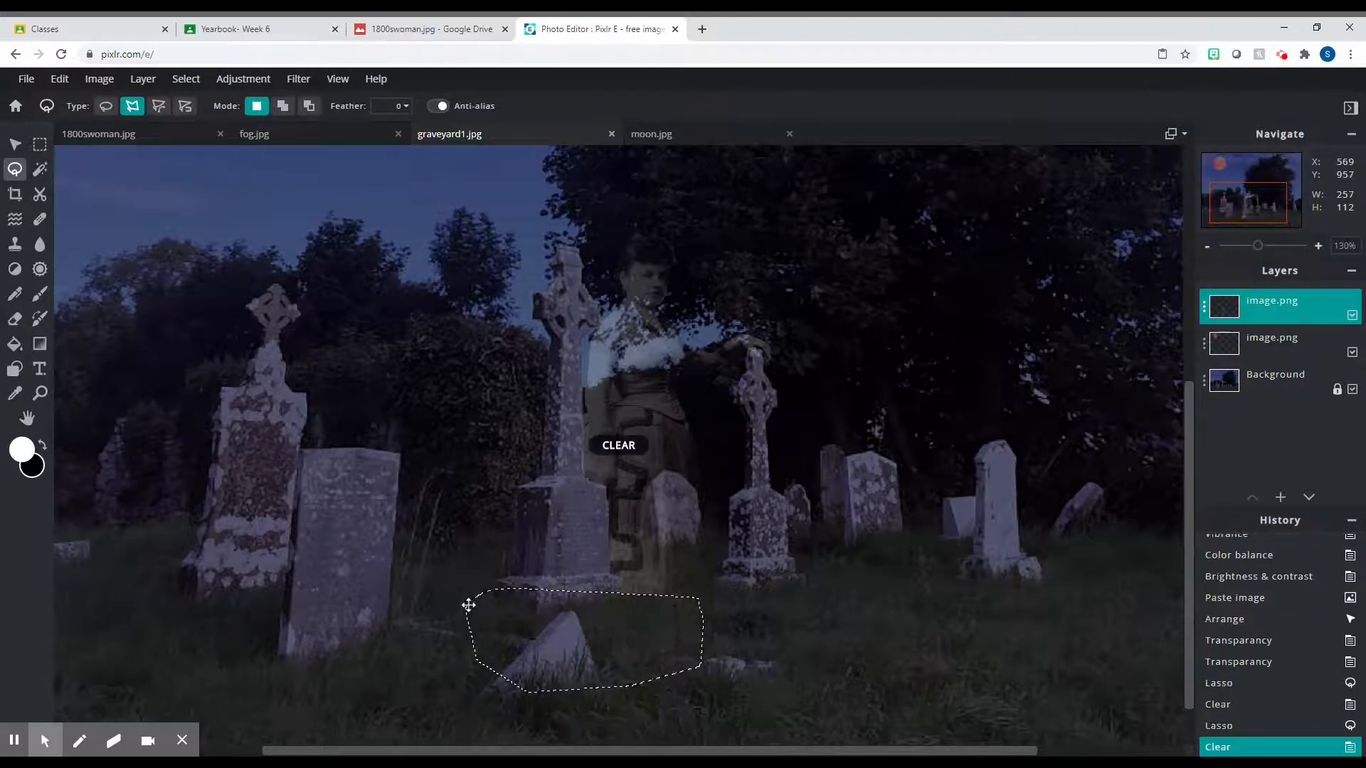
Raise the woman layer's transparency to 40.
scroll(516, 614, "down", 2)
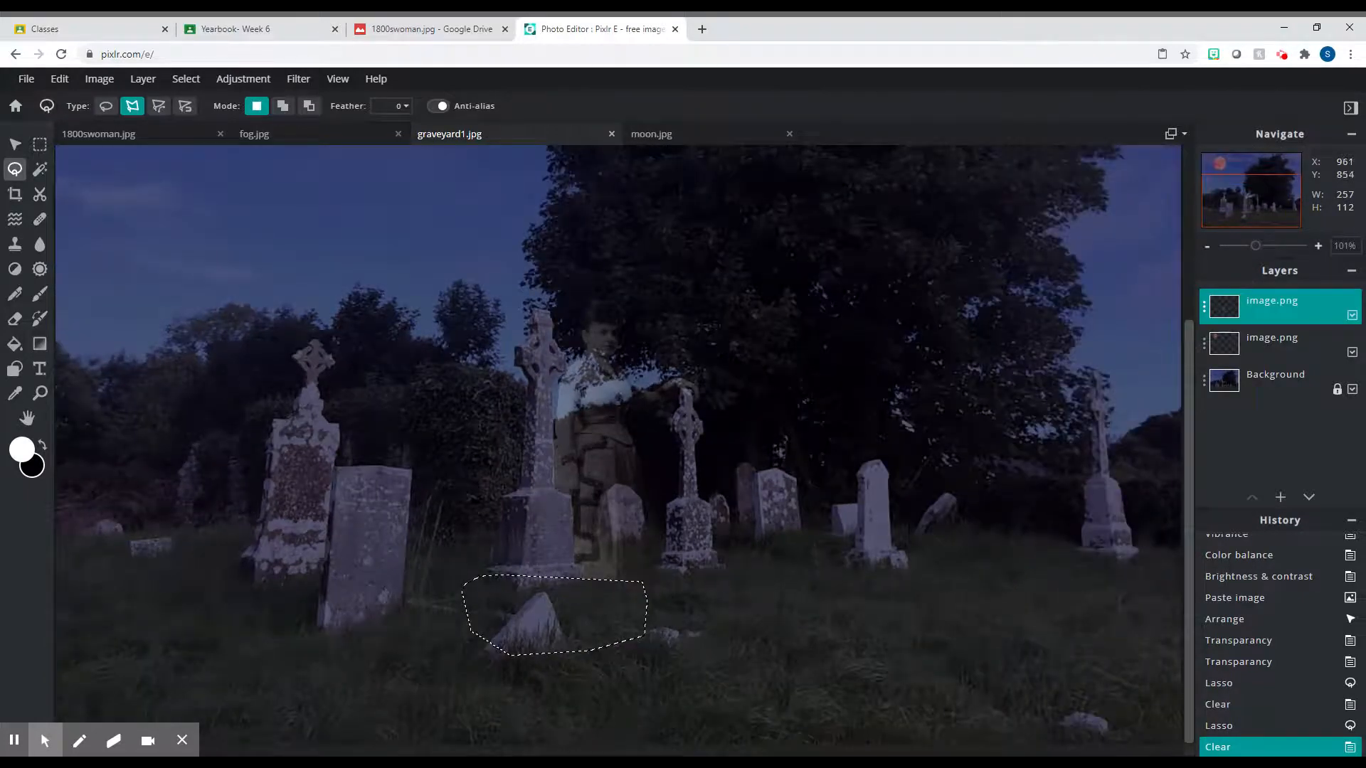
left_click(1205, 308)
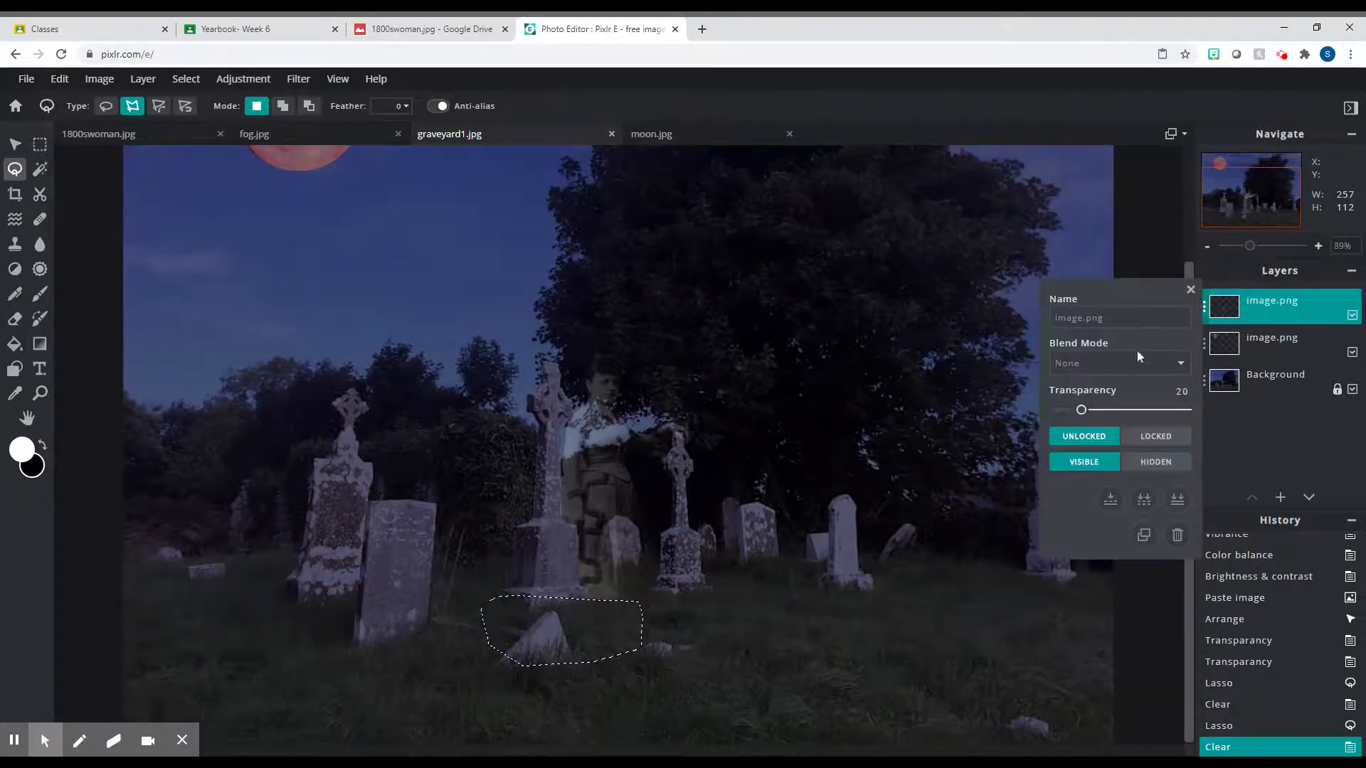
mouse_move(1100, 409)
left_mouse_down()
mouse_move(1138, 412)
mouse_move(1106, 414)
left_mouse_up()
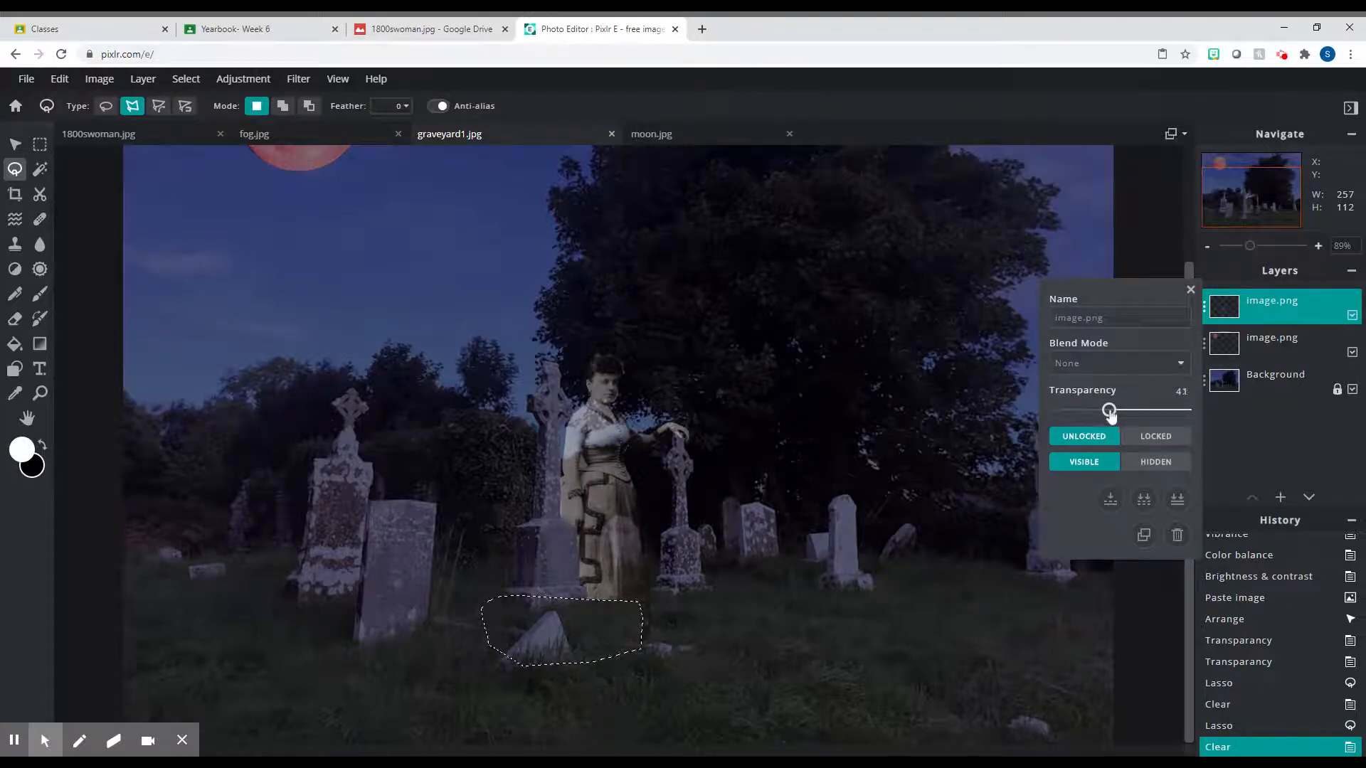
left_click_drag(1107, 414, 1108, 414)
scroll(820, 528, "down", 1)
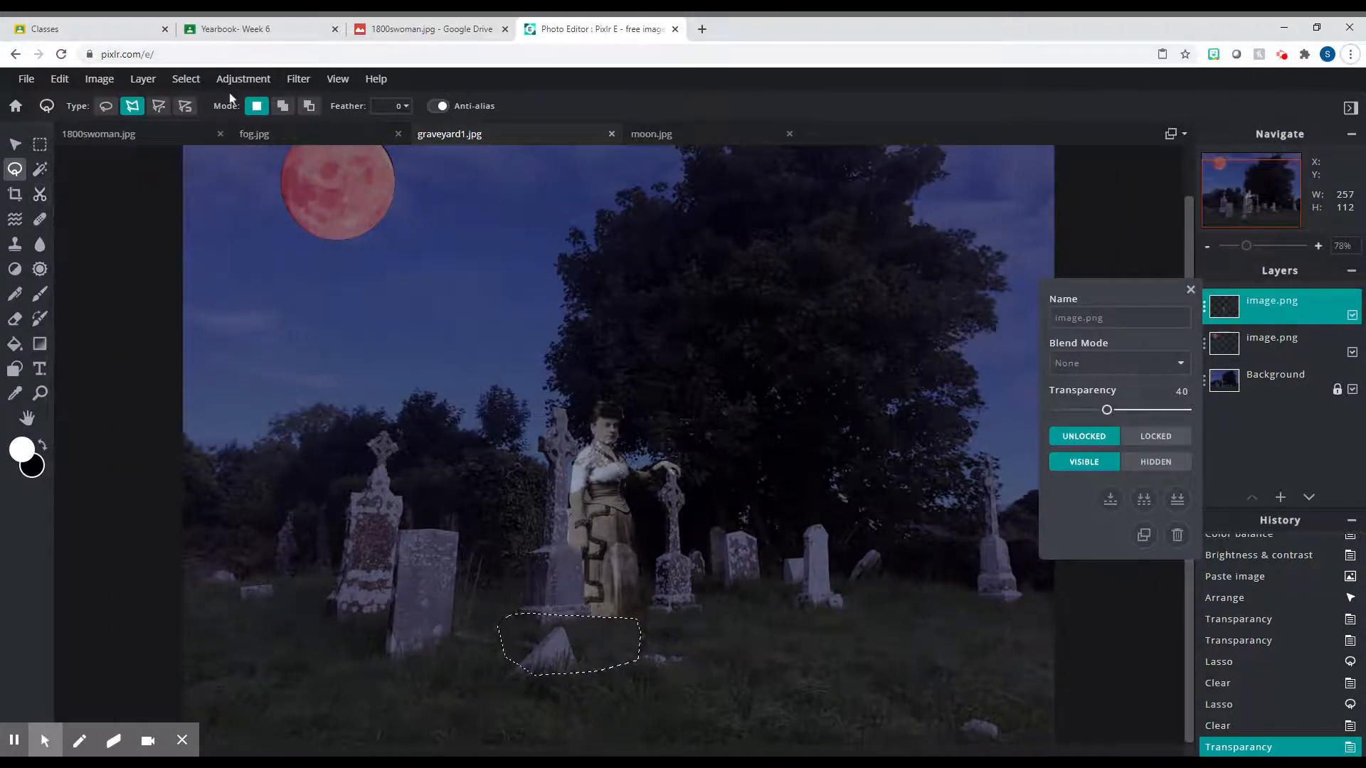
Select the entire image and set the eraser to a 97 px brush at 24% opacity.
left_click(186, 79)
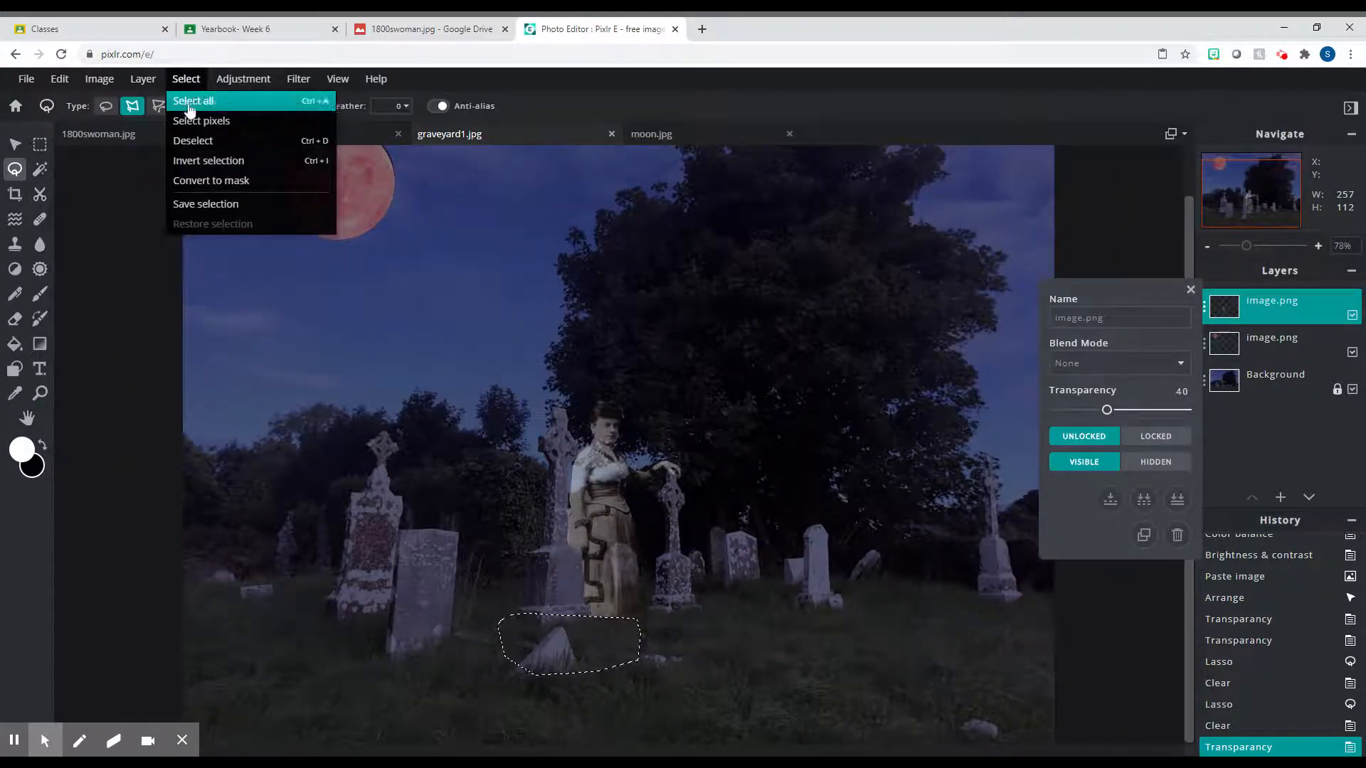
left_click(234, 107)
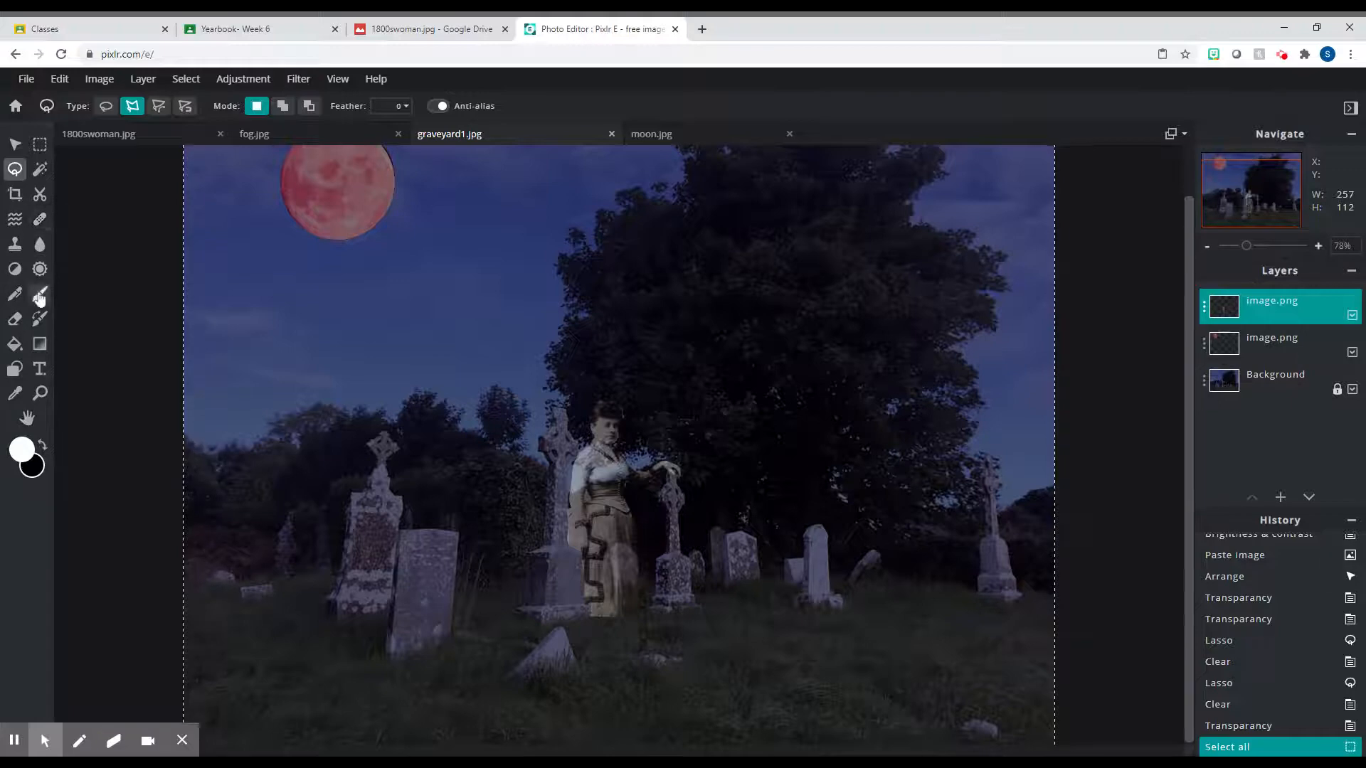
left_click(14, 320)
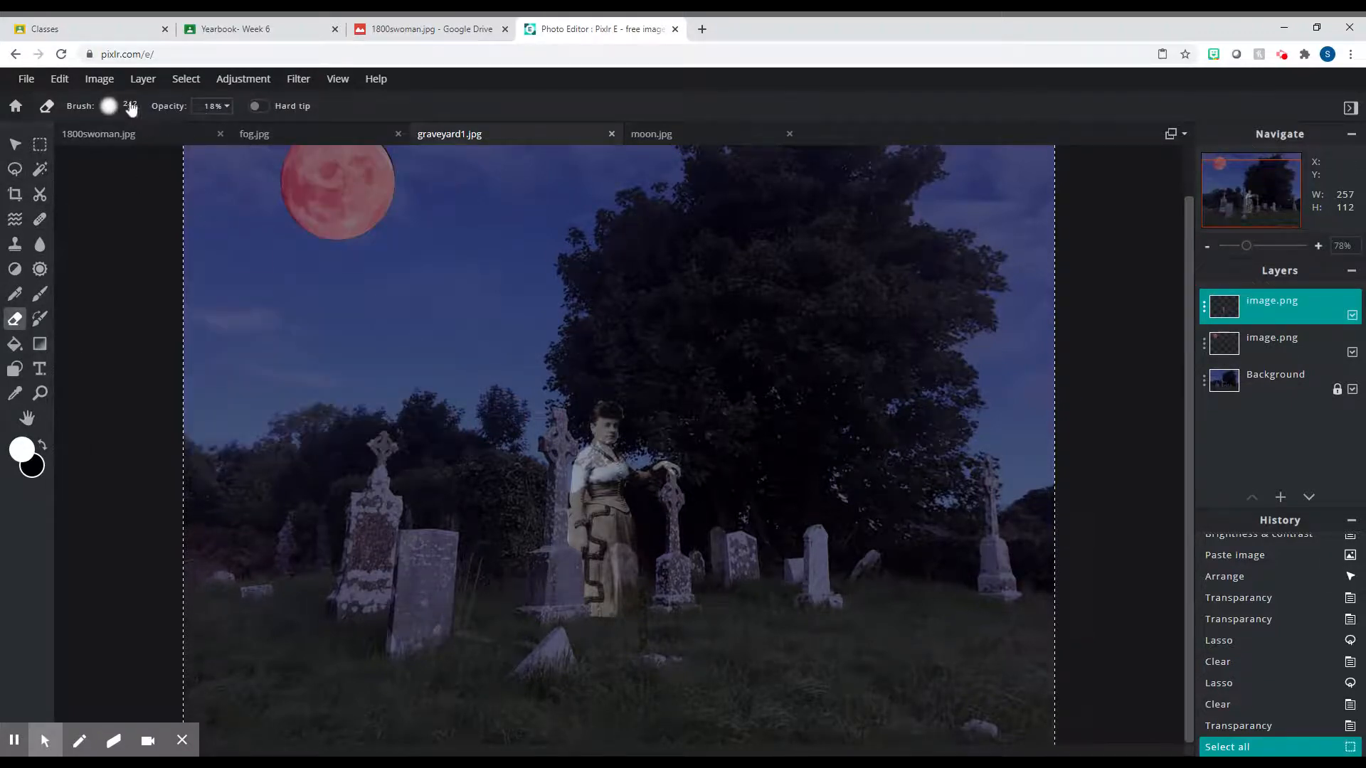
left_click_drag(152, 158, 128, 158)
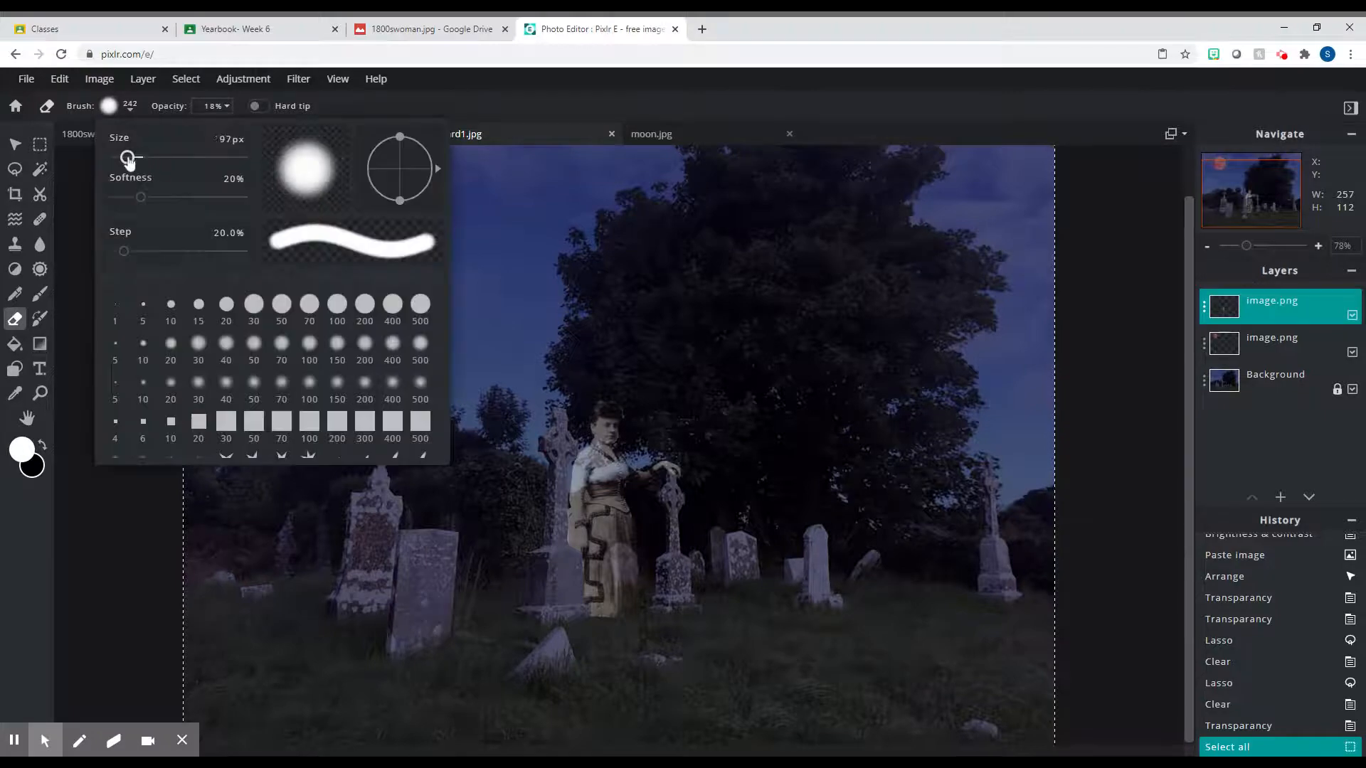
left_click(585, 407)
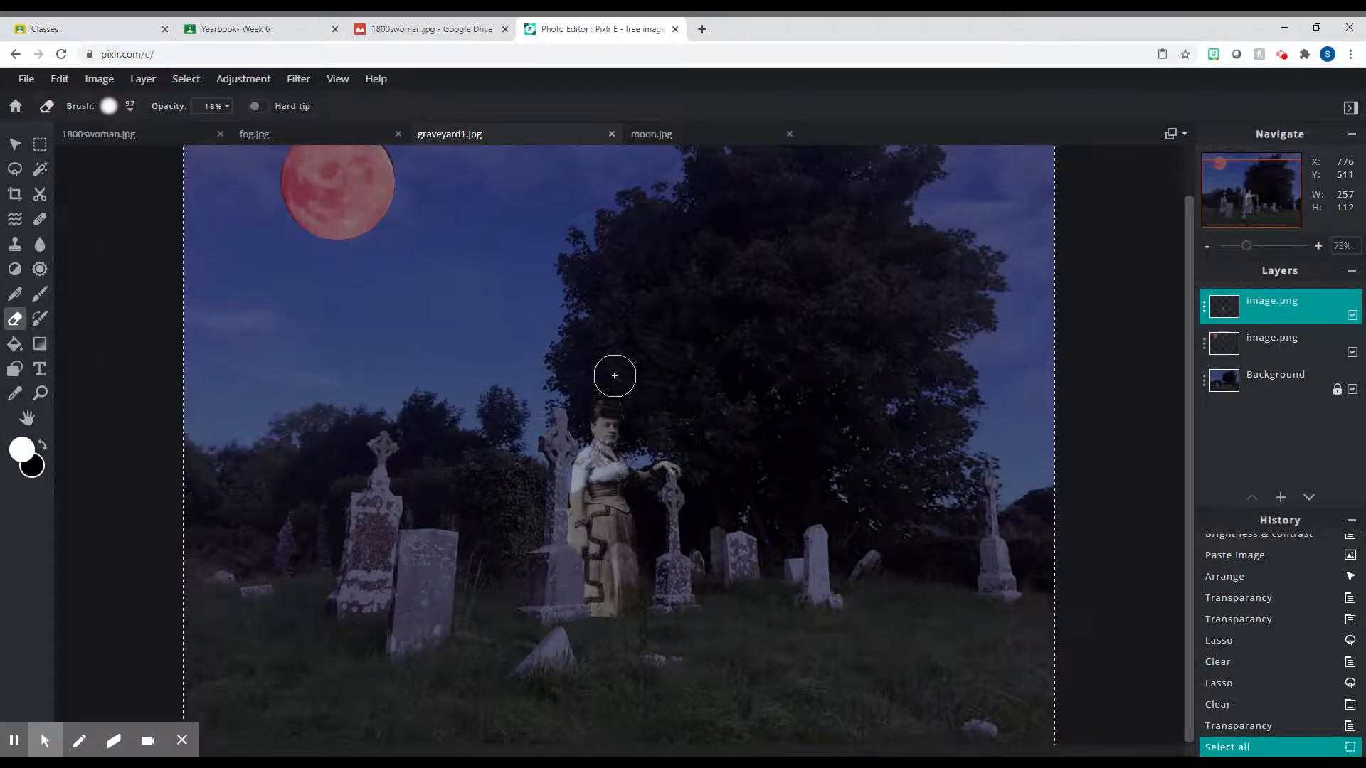
left_click(217, 108)
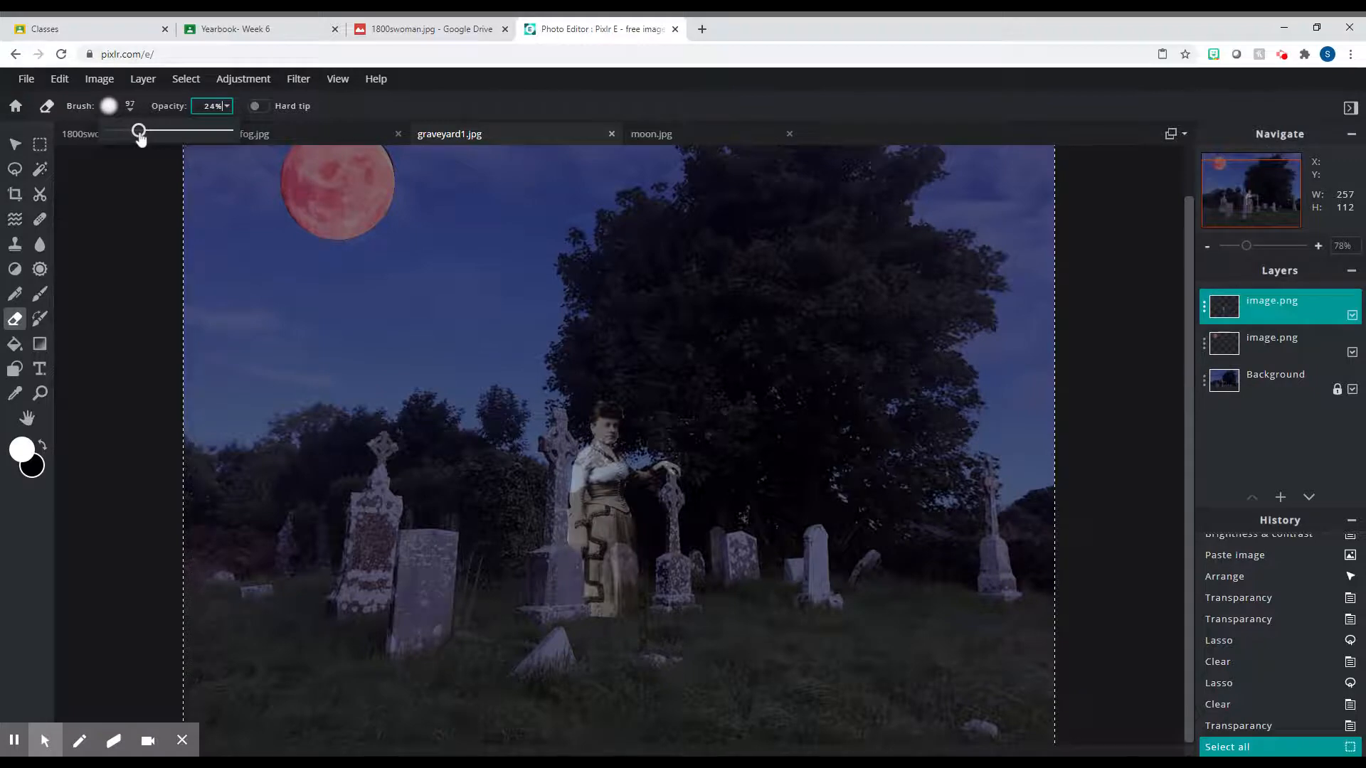
Brush the soft eraser over the woman's outline and skirt to fade her into the graveyard.
mouse_move(661, 443)
left_mouse_down()
mouse_move(566, 516)
mouse_move(571, 485)
mouse_move(615, 445)
mouse_move(612, 424)
mouse_move(571, 472)
left_mouse_up()
left_click_drag(522, 540, 662, 612)
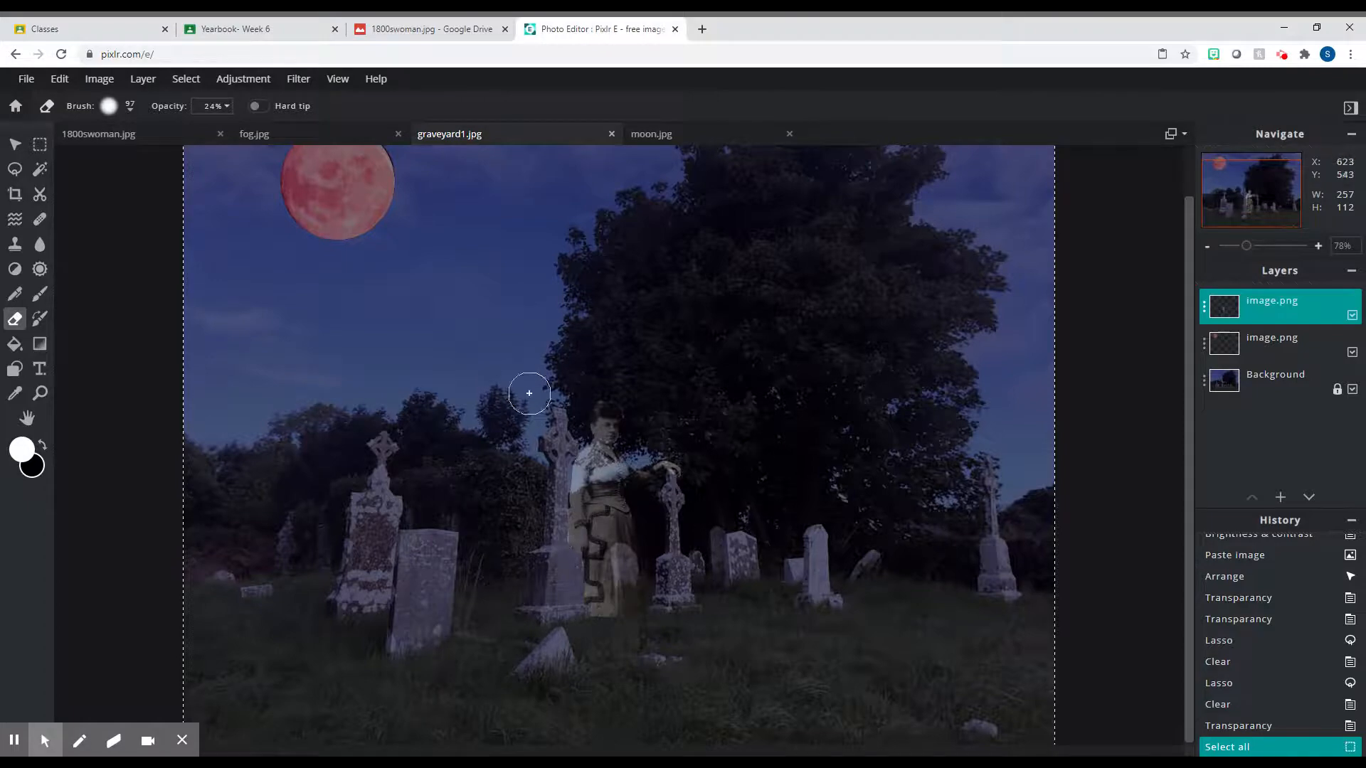
mouse_move(575, 458)
left_mouse_down()
mouse_move(576, 552)
mouse_move(596, 615)
mouse_move(653, 569)
mouse_move(602, 626)
mouse_move(654, 609)
mouse_move(633, 633)
mouse_move(646, 608)
mouse_move(575, 638)
mouse_move(641, 623)
mouse_move(661, 603)
mouse_move(546, 637)
mouse_move(669, 604)
mouse_move(517, 634)
left_mouse_up()
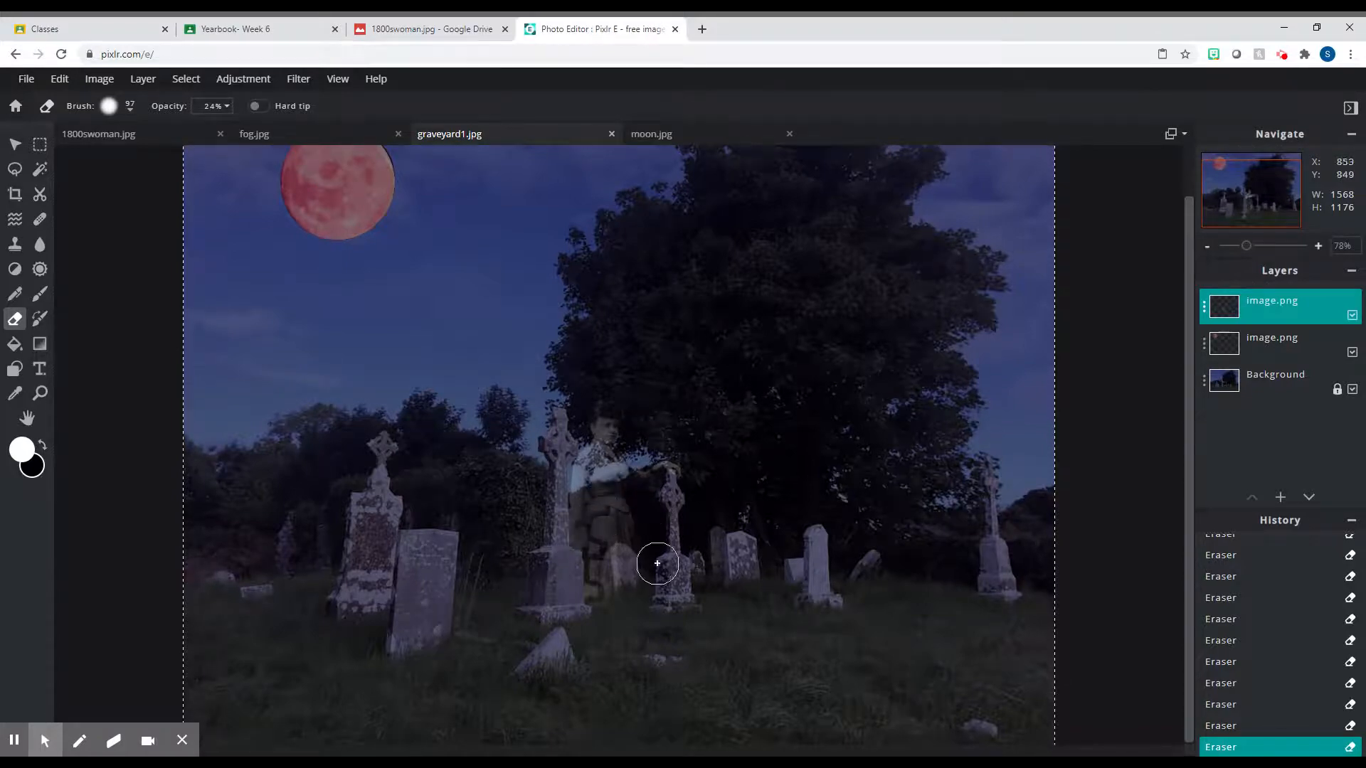
Set the partly erased woman layer's transparency to 71 and check the full composite.
scroll(652, 590, "down", 2)
scroll(655, 564, "up", 2)
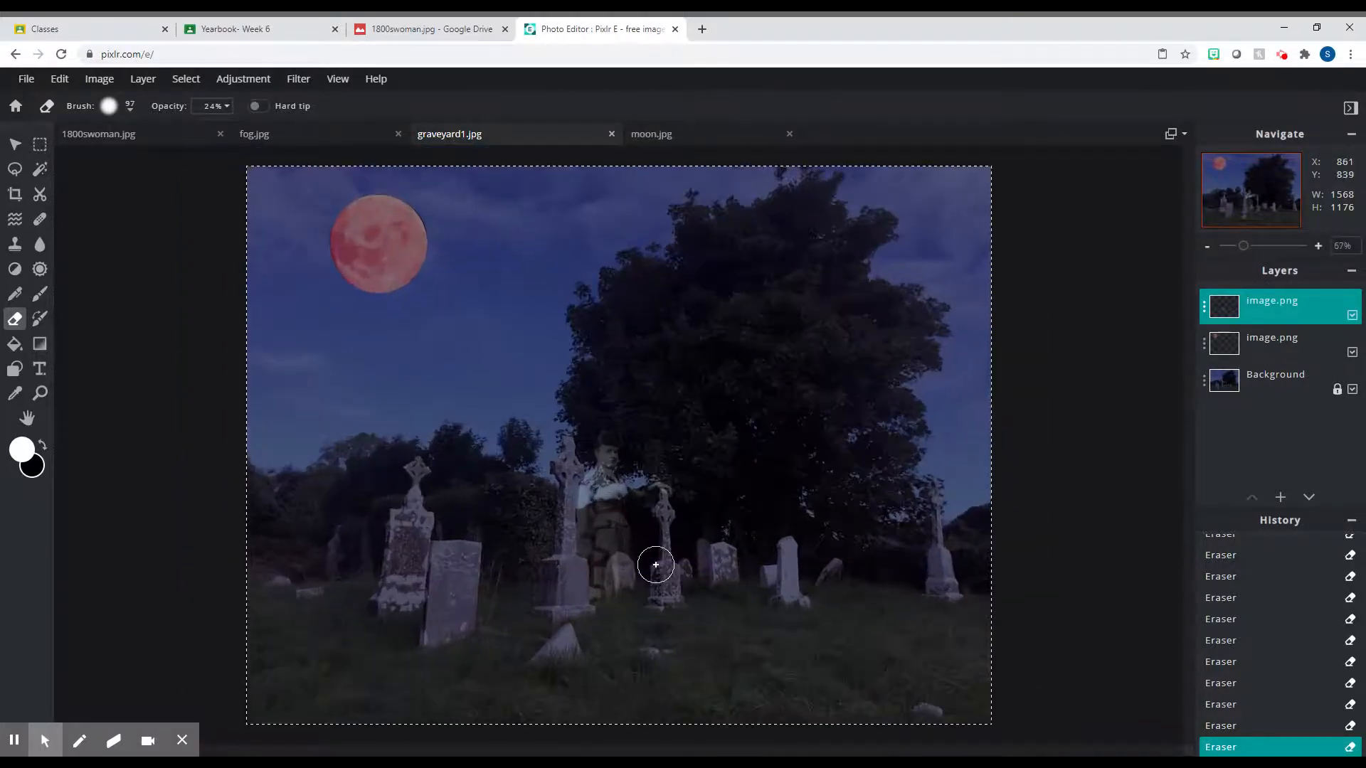
scroll(606, 564, "up", 1)
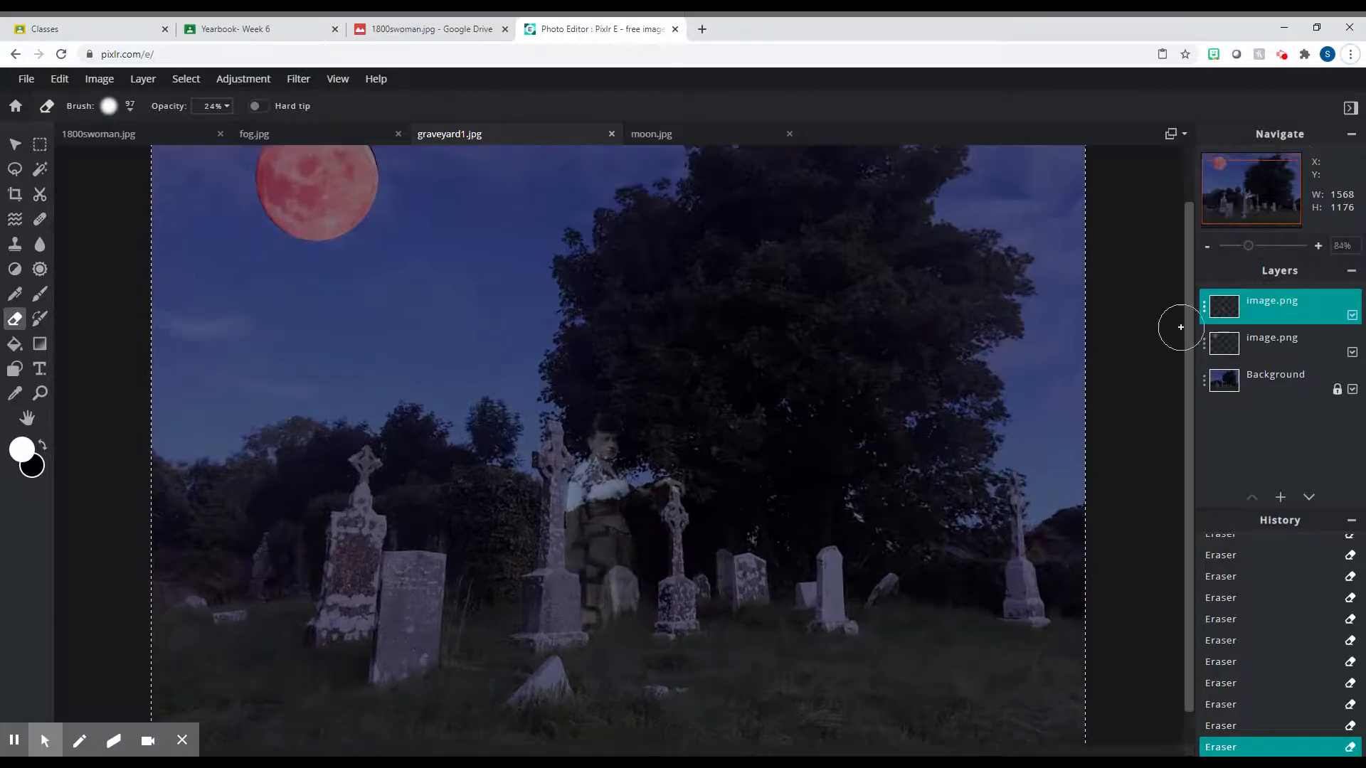
left_click(1204, 308)
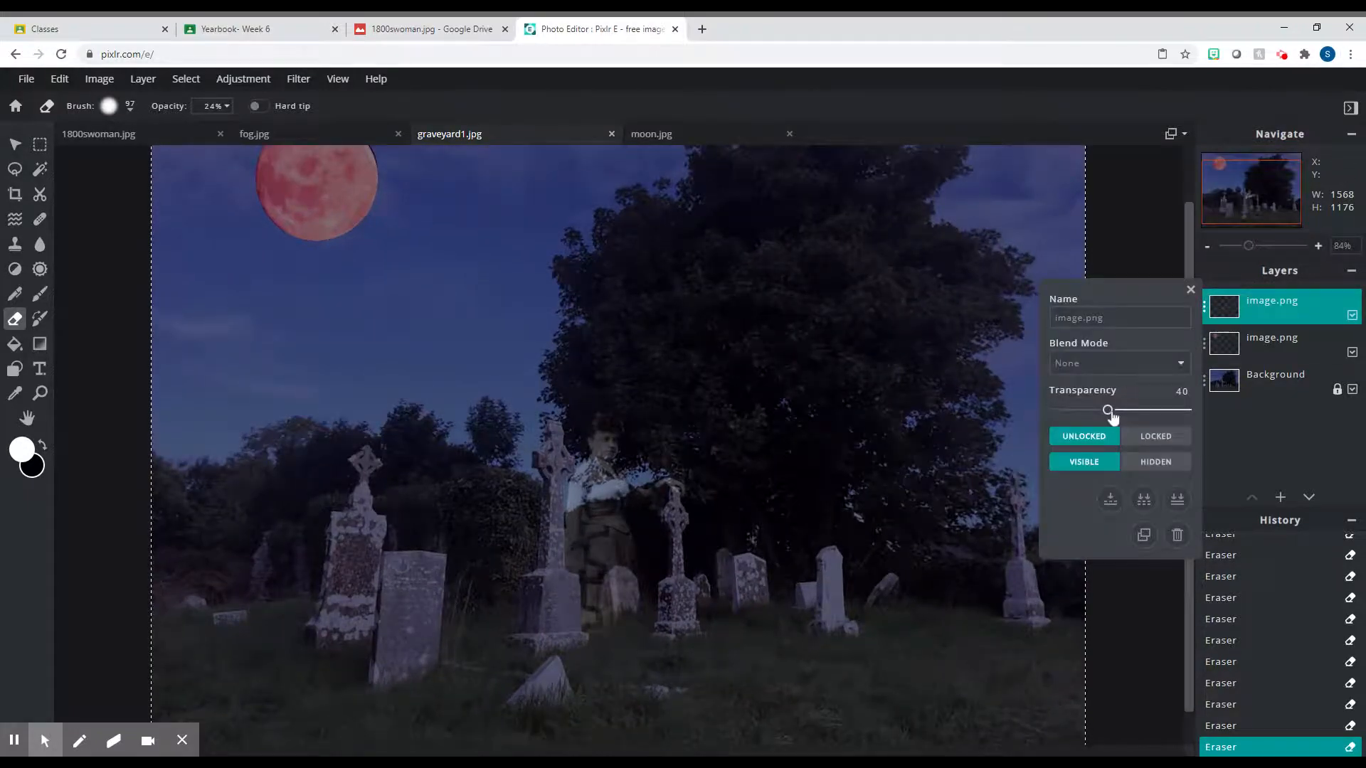
left_click_drag(1112, 416, 1145, 426)
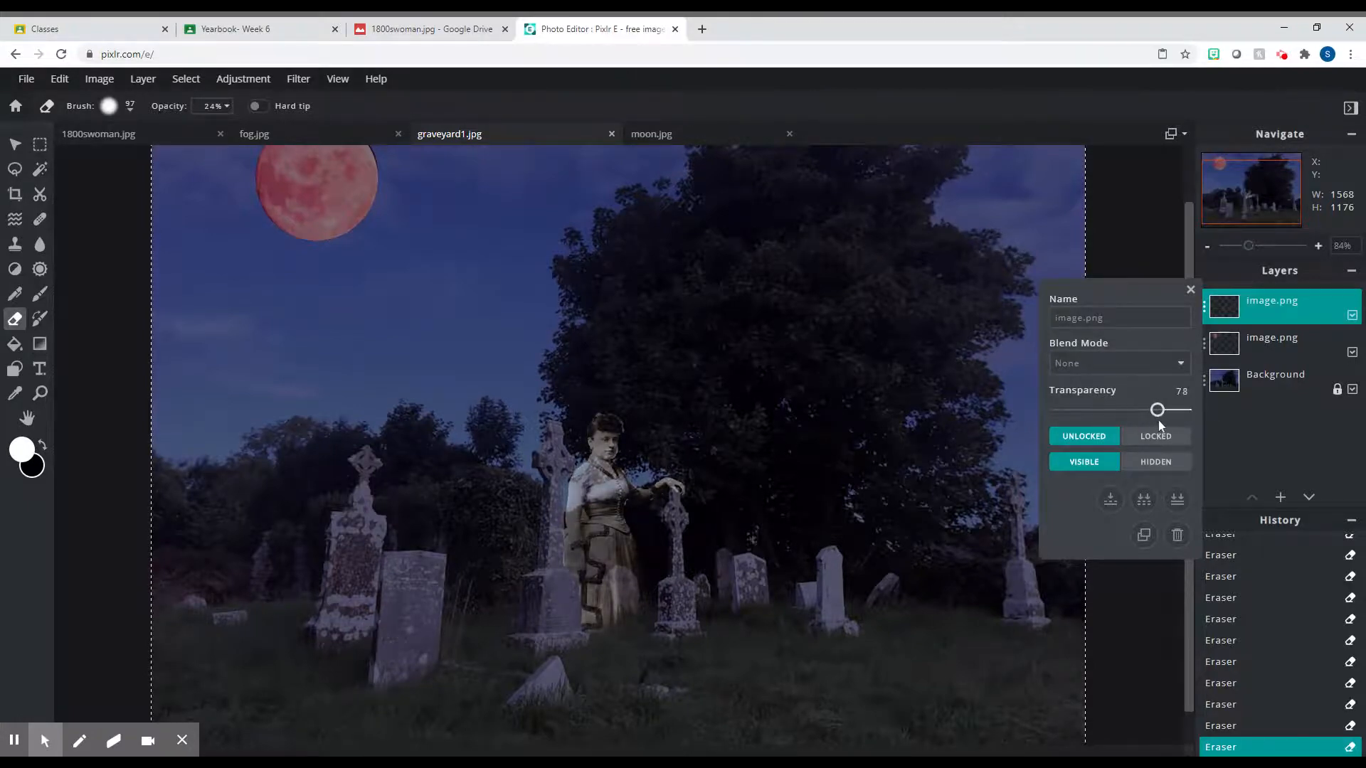
scroll(862, 570, "down", 6)
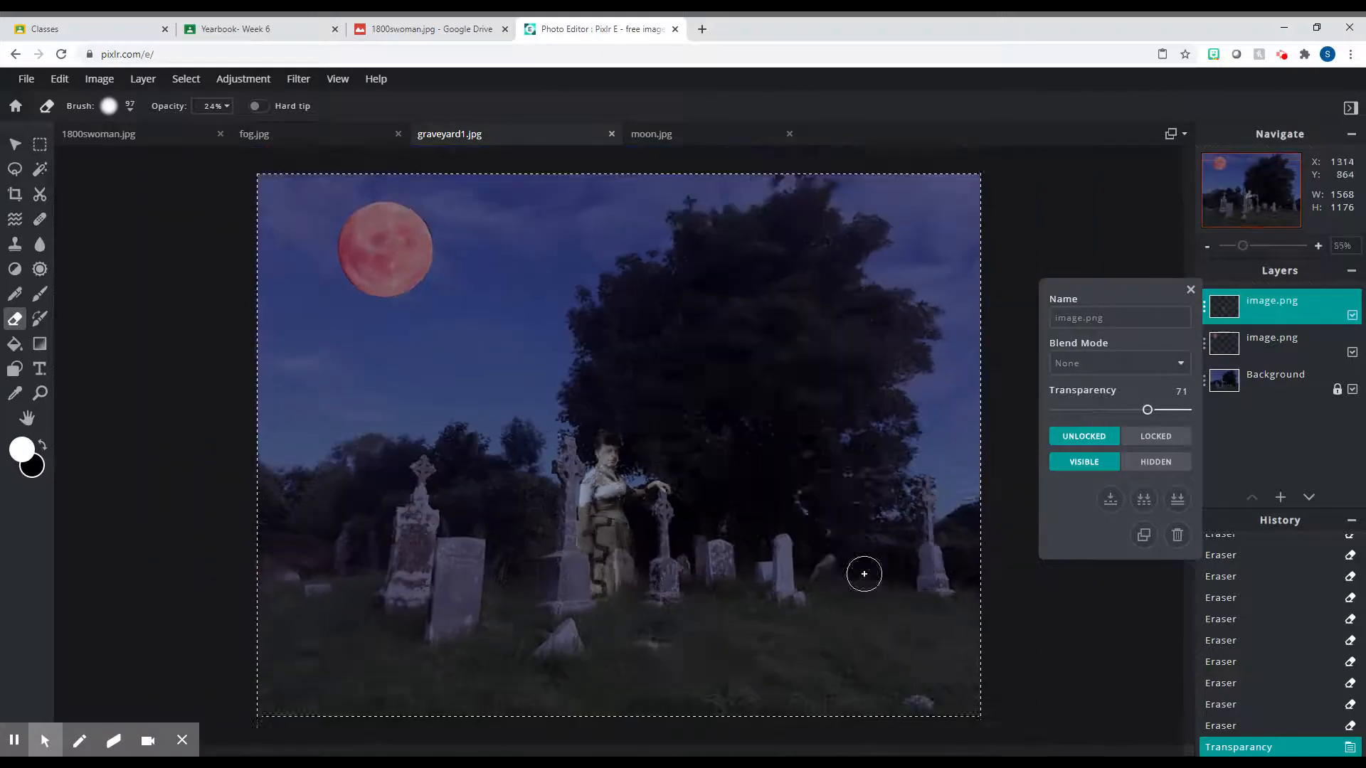
scroll(577, 572, "up", 5)
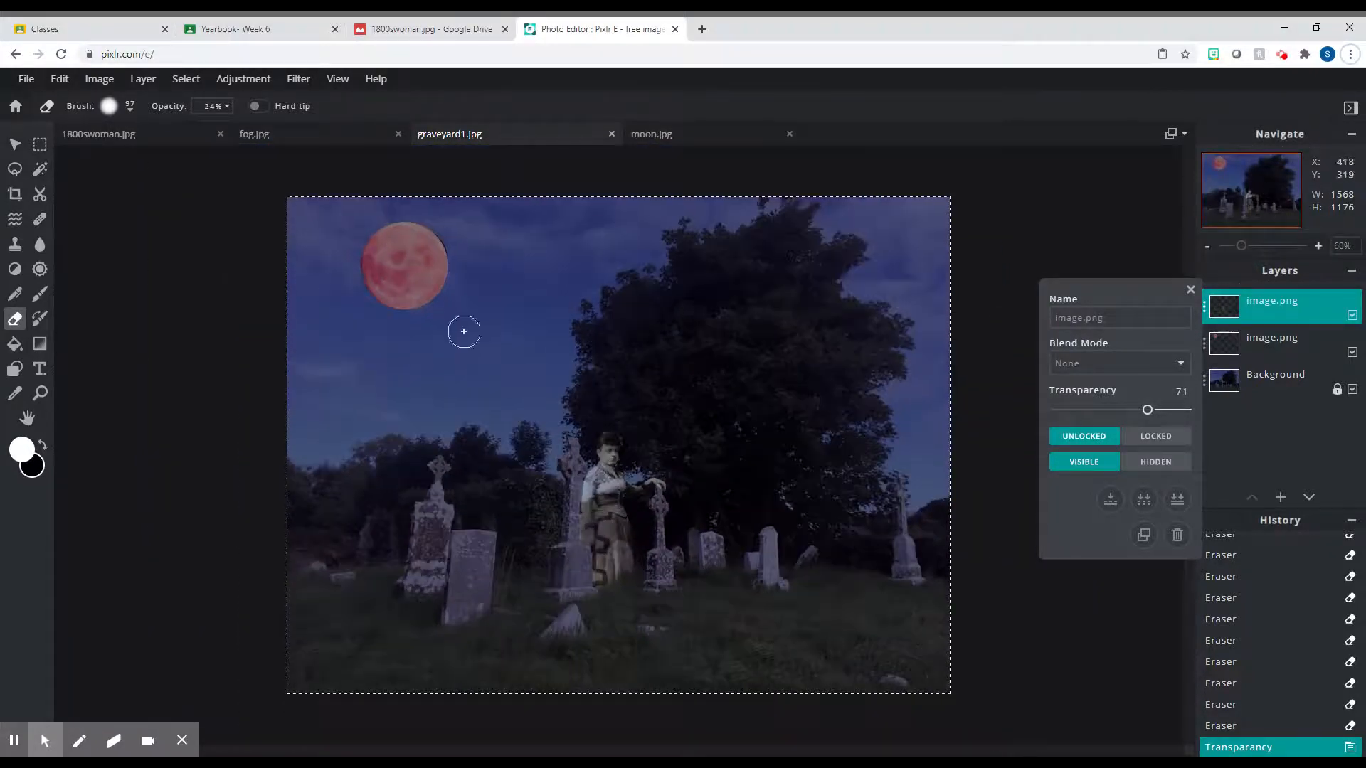
Copy all of fog.jpg and paste it into graveyard1.jpg as a new layer.
left_click(331, 142)
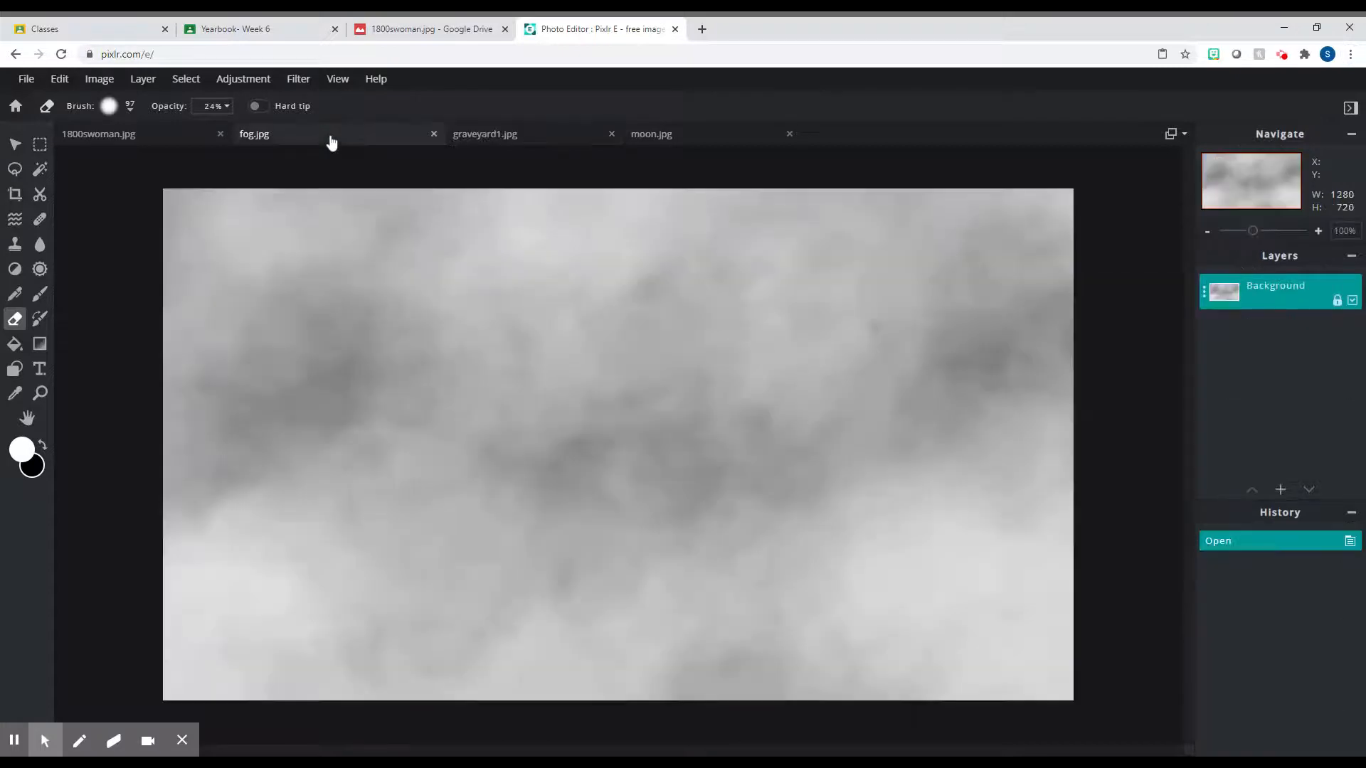
left_click(187, 79)
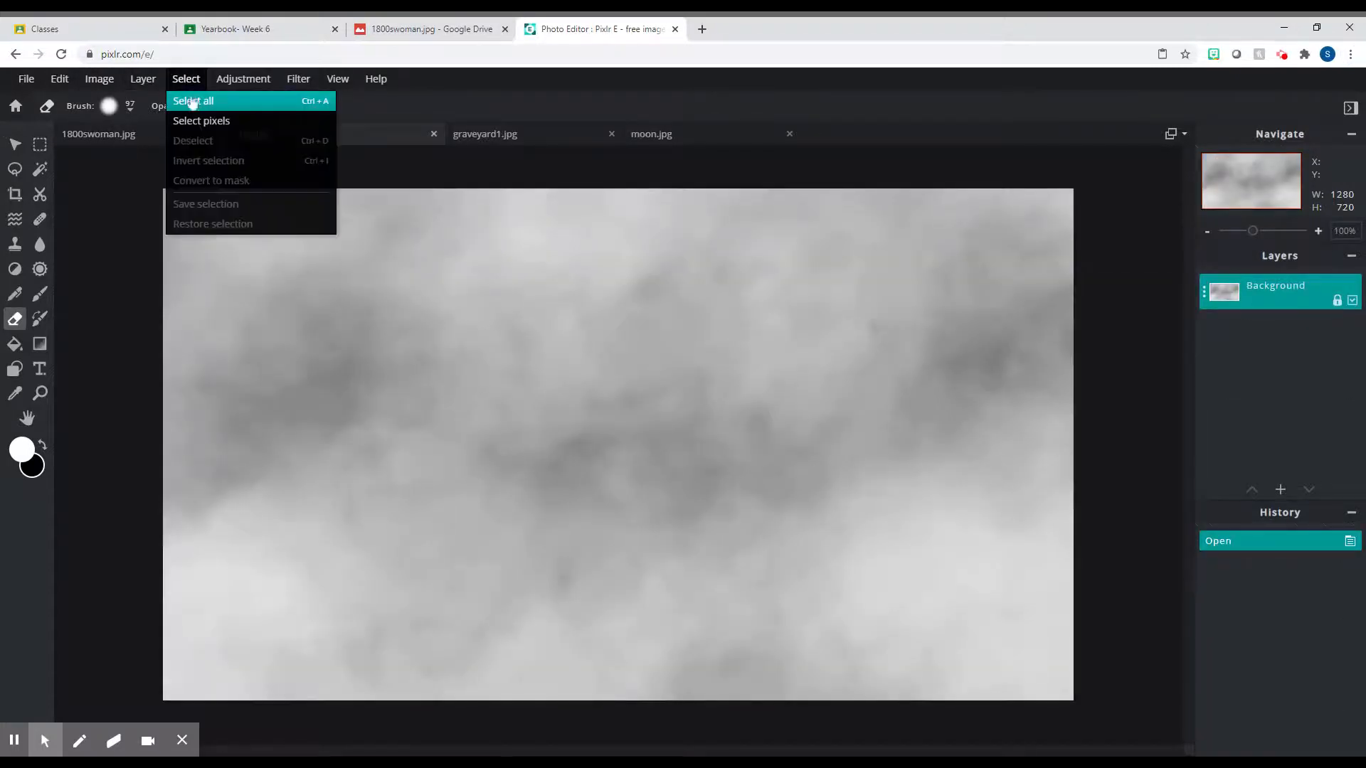
left_click(194, 101)
key("ctrl+c")
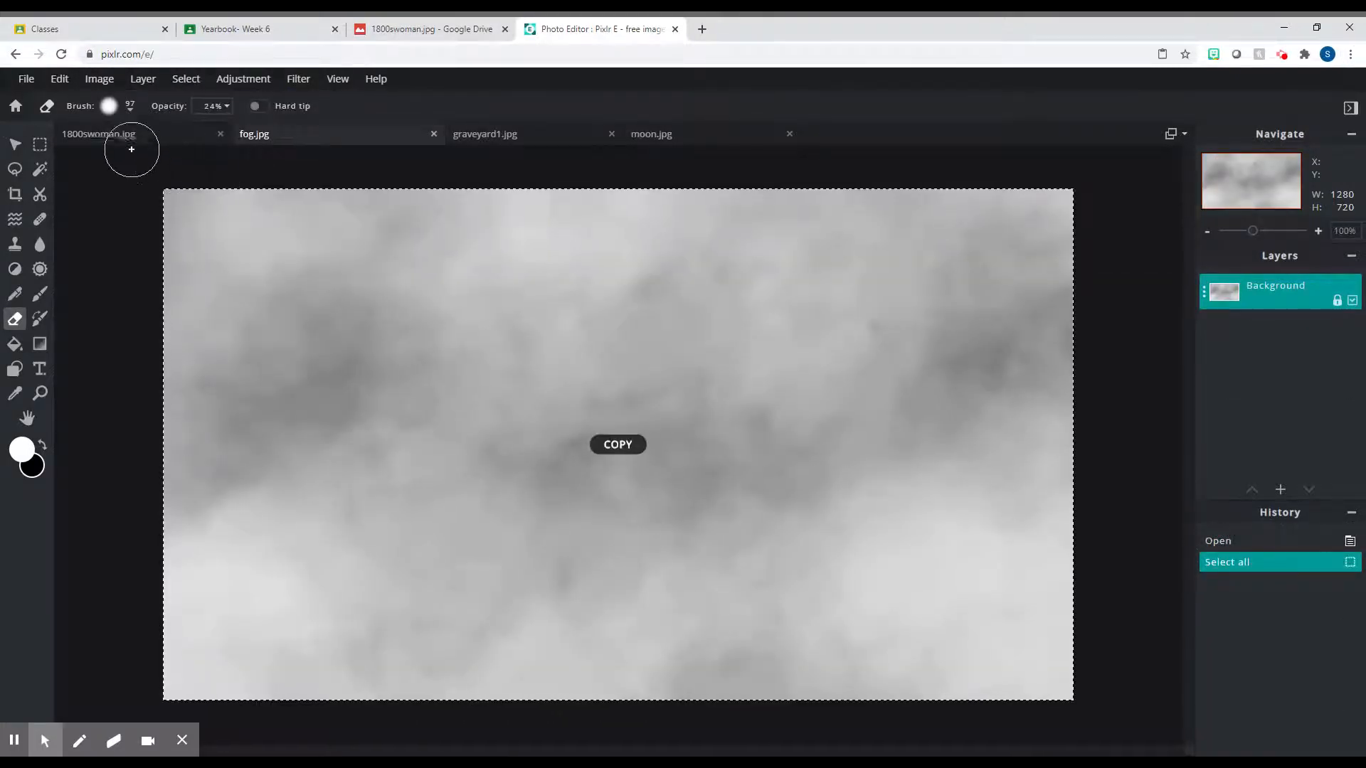
left_click(494, 146)
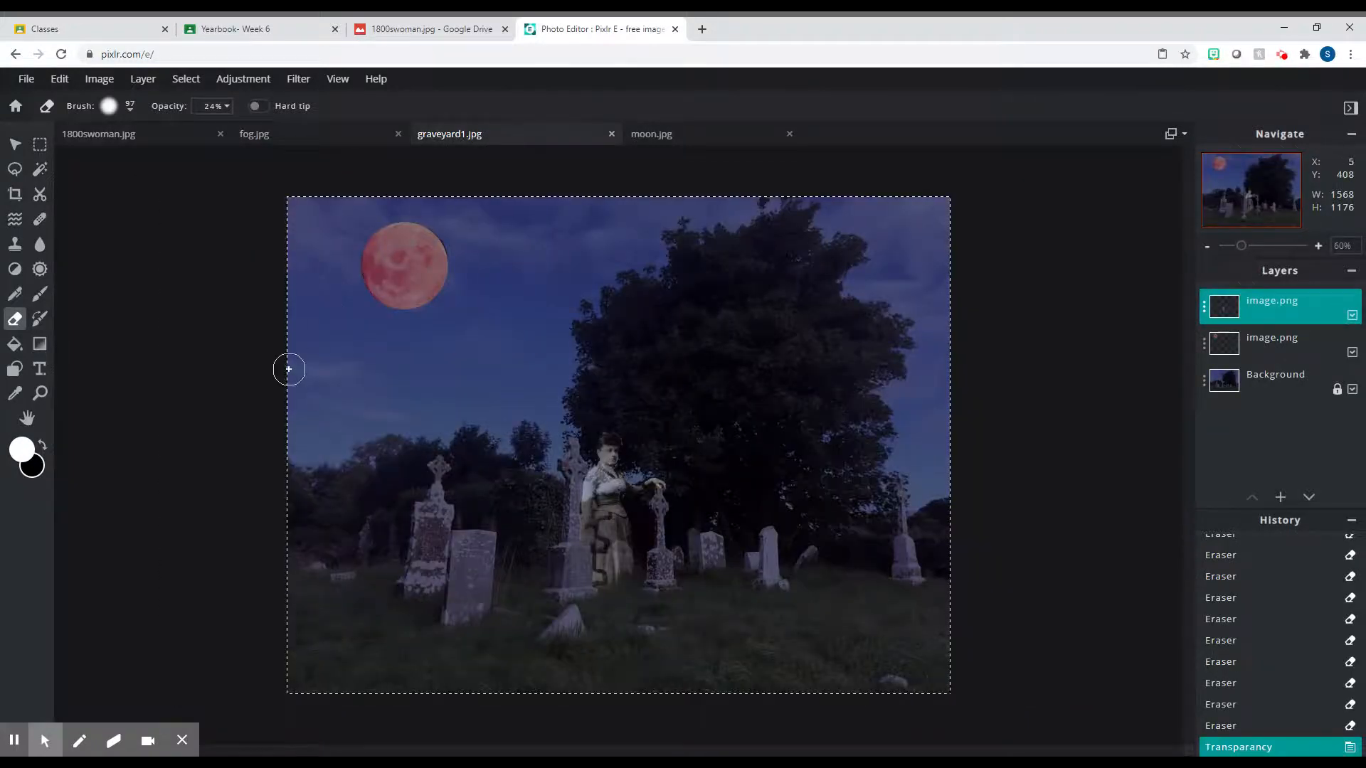
key("ctrl+v")
Stretch the pasted fog layer to cover the whole graveyard canvas and set its transparency to 53.
left_click(15, 145)
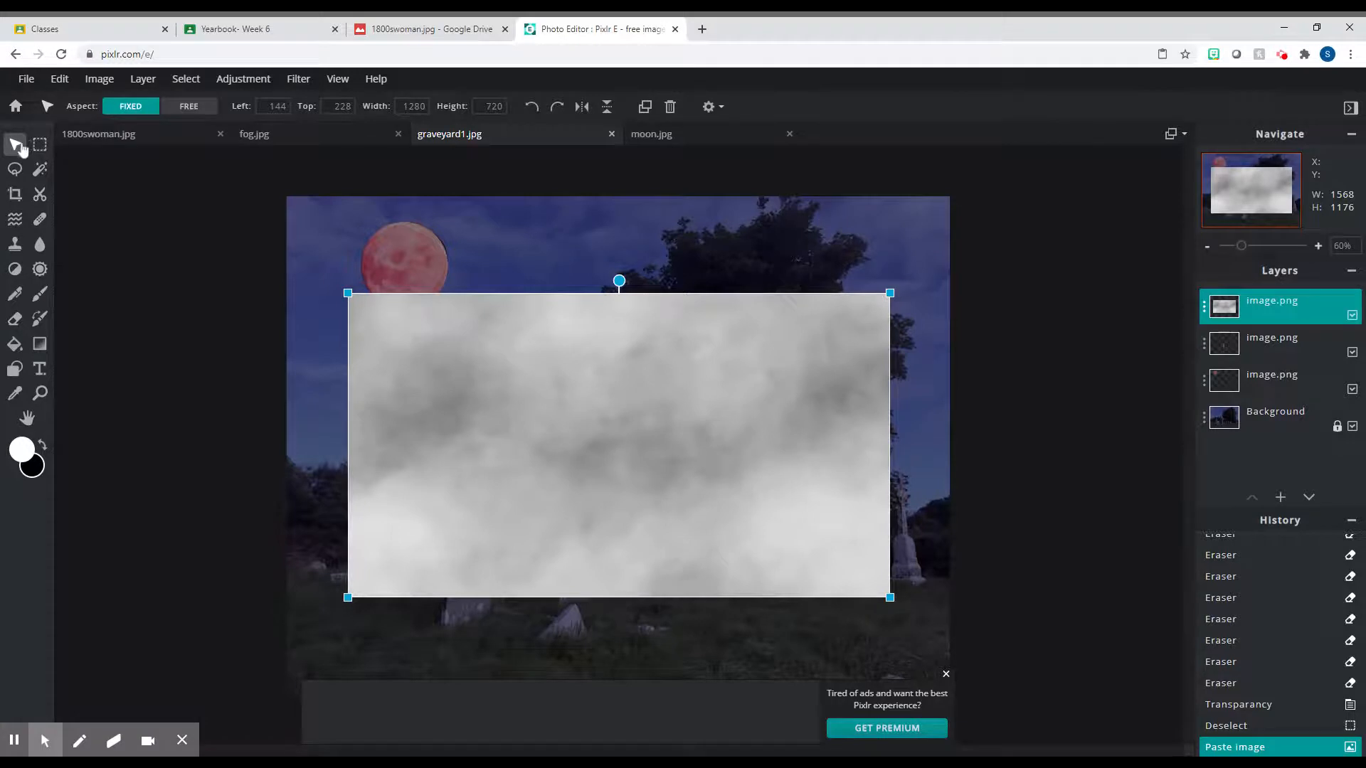
left_click_drag(347, 292, 285, 257)
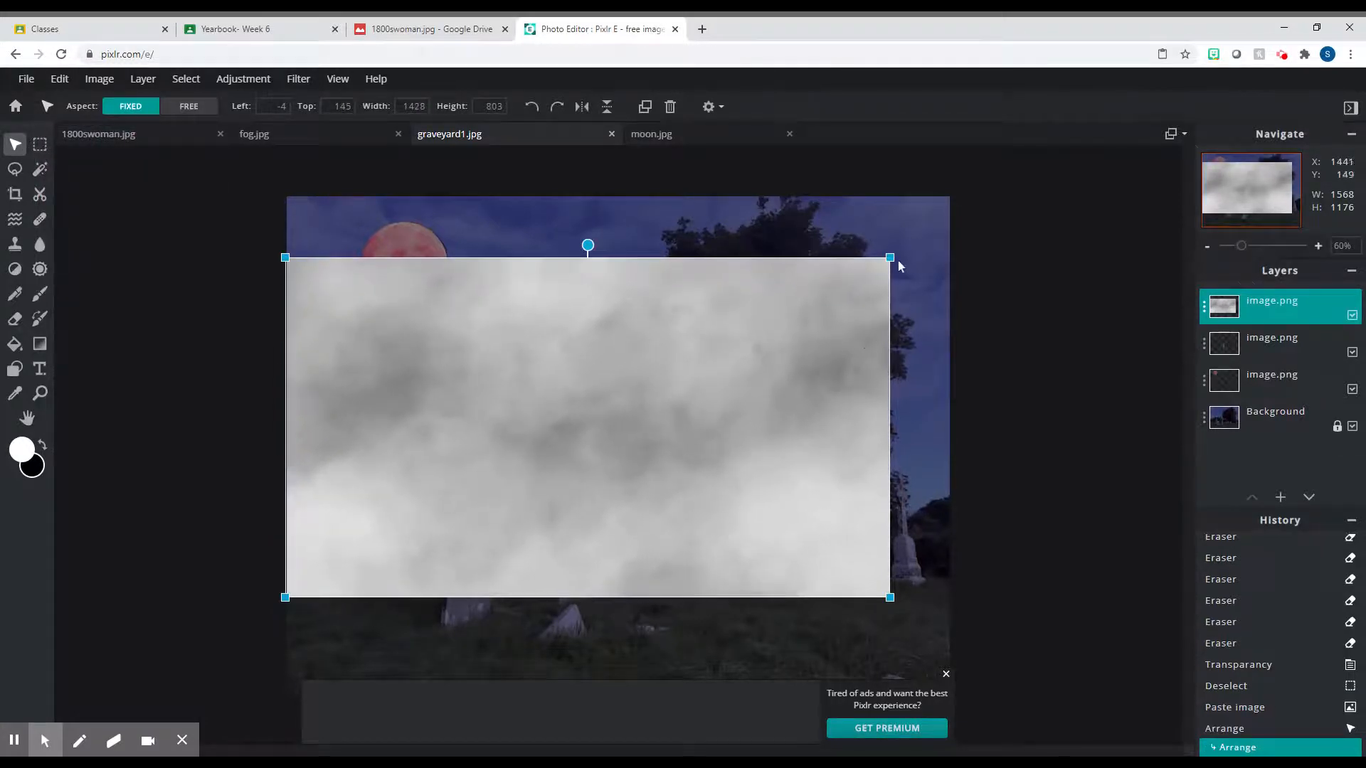
left_click_drag(891, 258, 948, 192)
left_click_drag(947, 598, 949, 691)
left_click(946, 674)
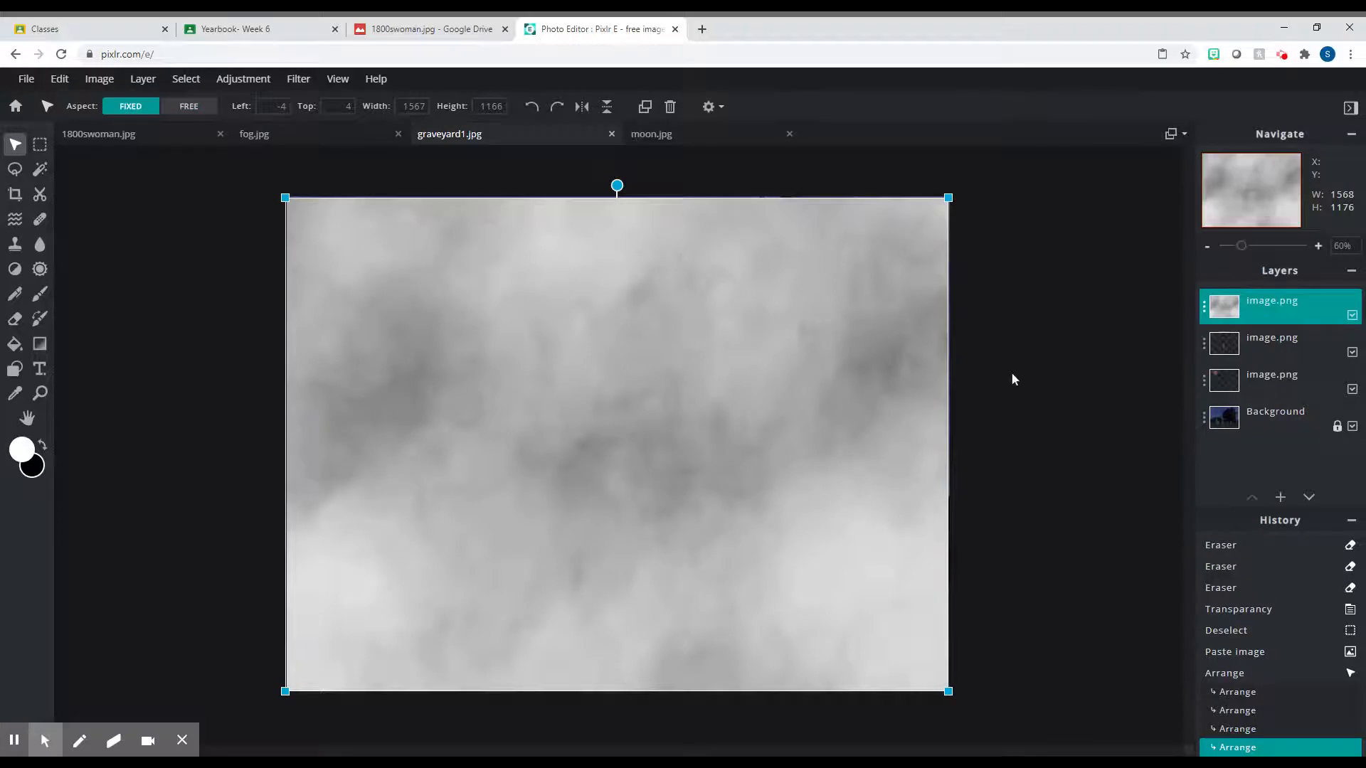
left_click(1206, 310)
left_click_drag(1163, 413, 1124, 410)
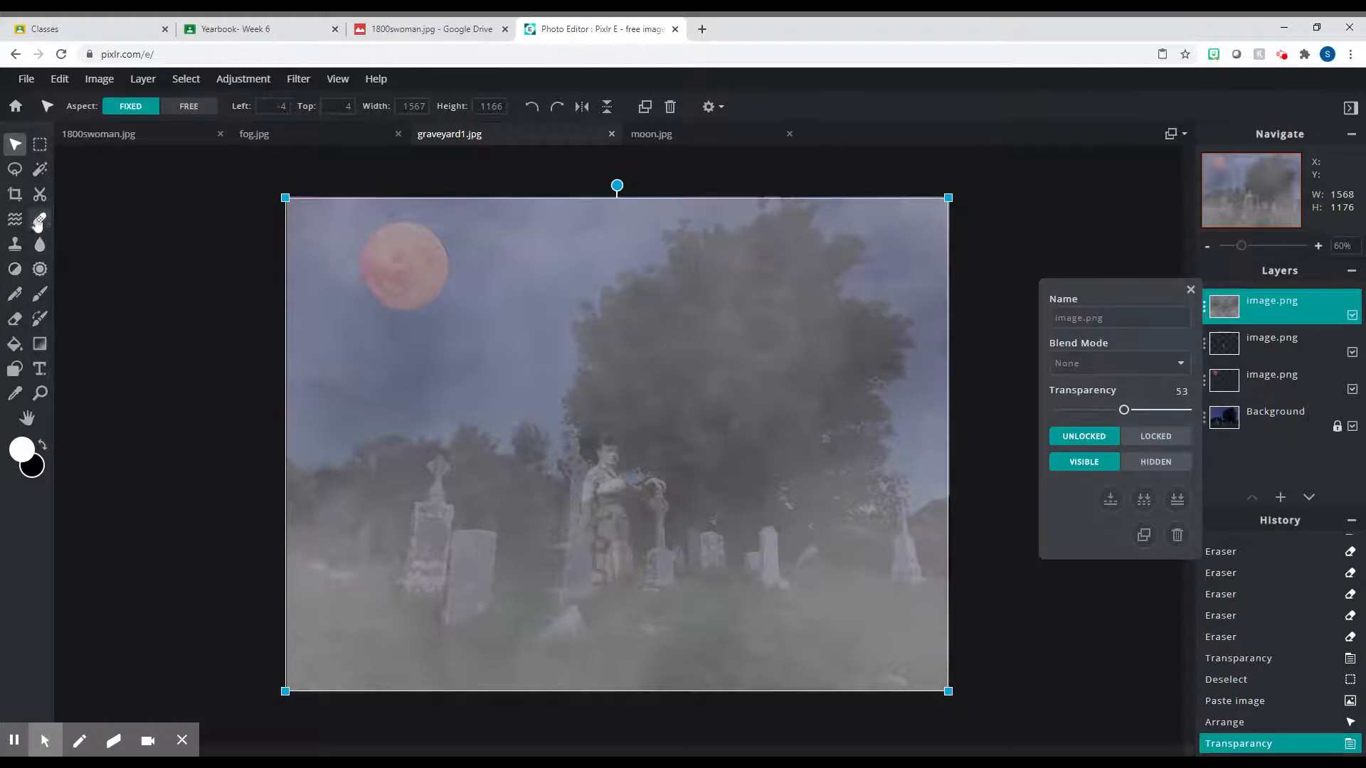
Erase the fog over the tree, gravestones and woman with a 247 px soft eraser at 70% opacity.
left_click(14, 320)
left_click(226, 106)
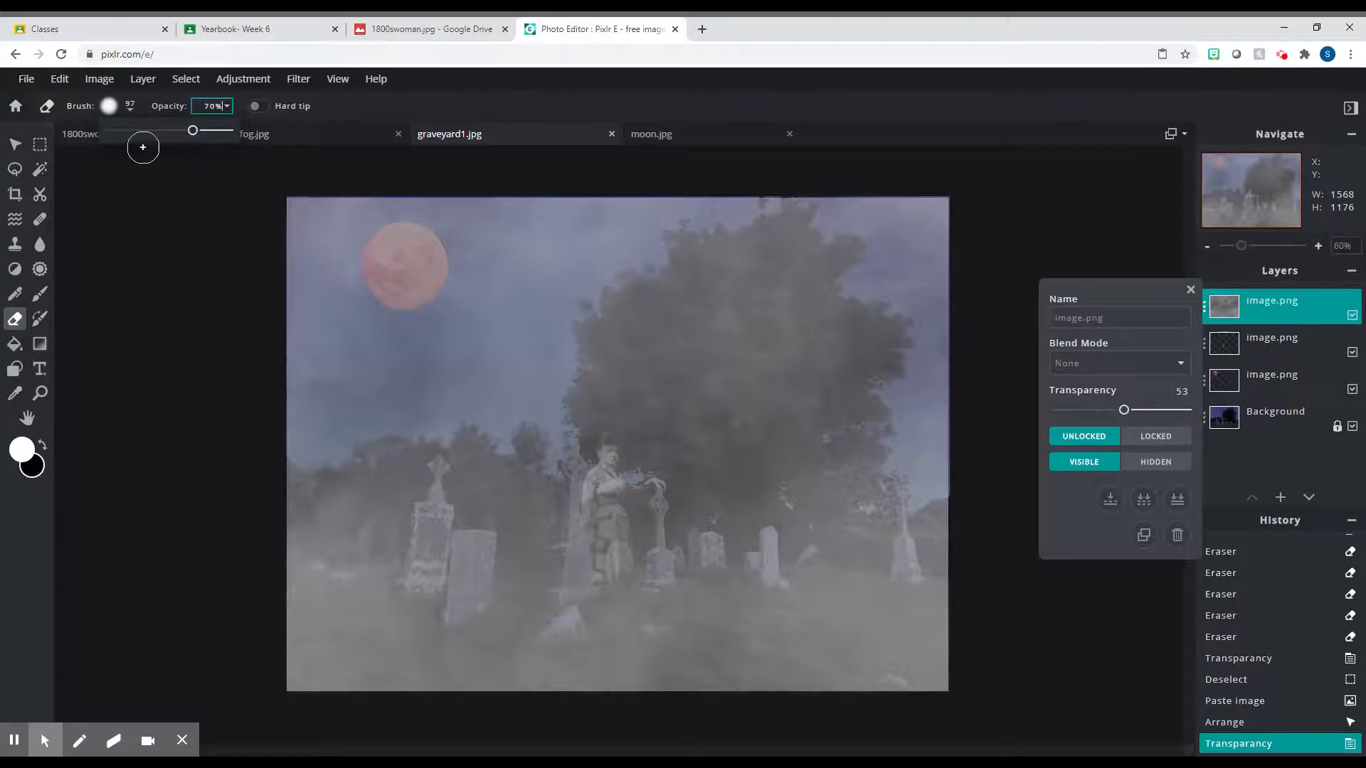
left_click(131, 107)
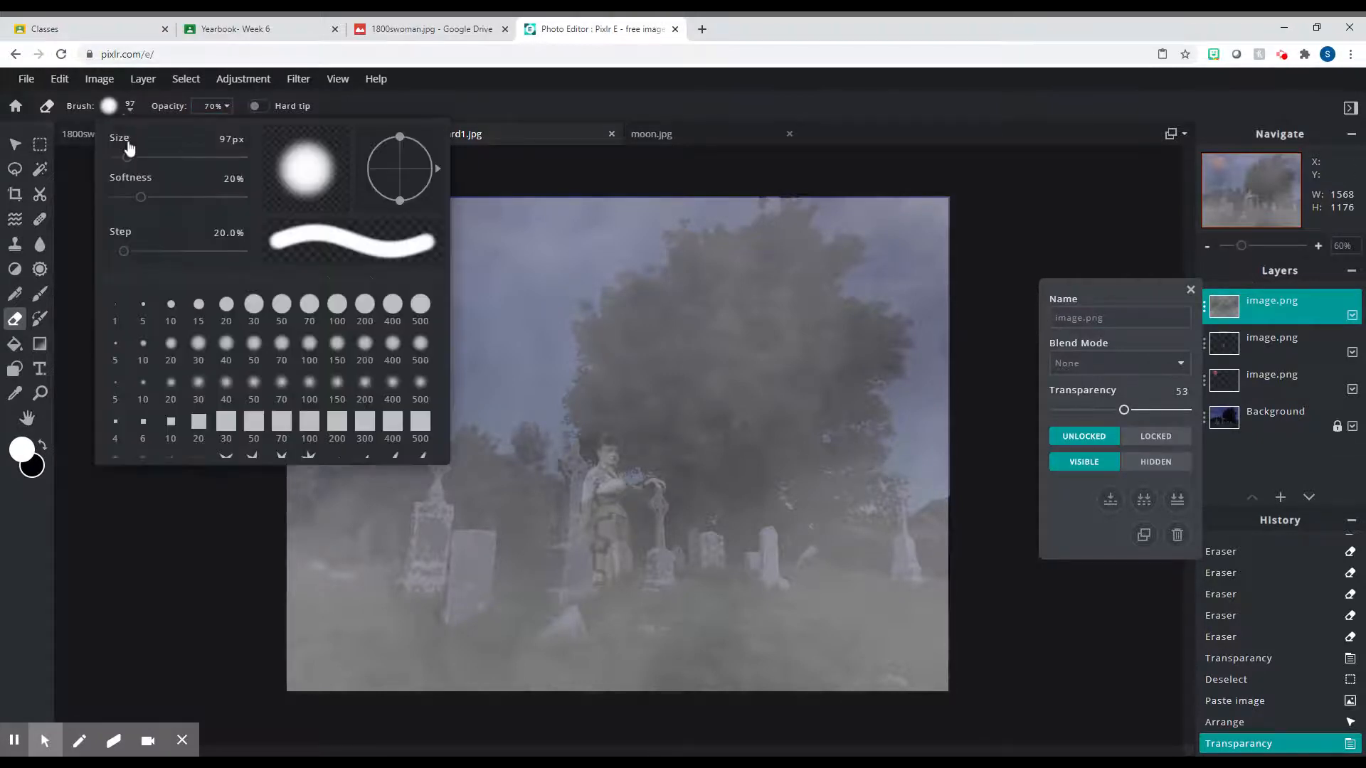
left_click_drag(126, 156, 159, 154)
left_click(580, 399)
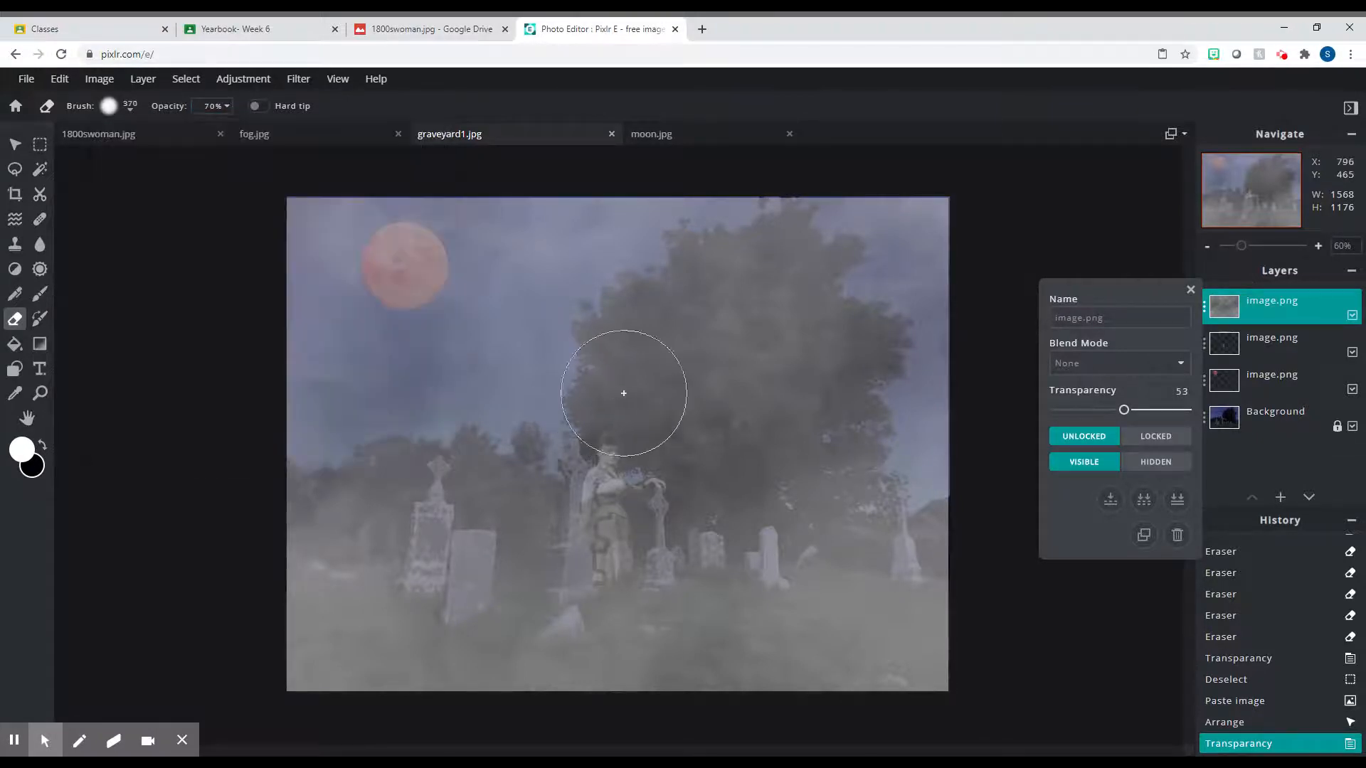
left_click(131, 106)
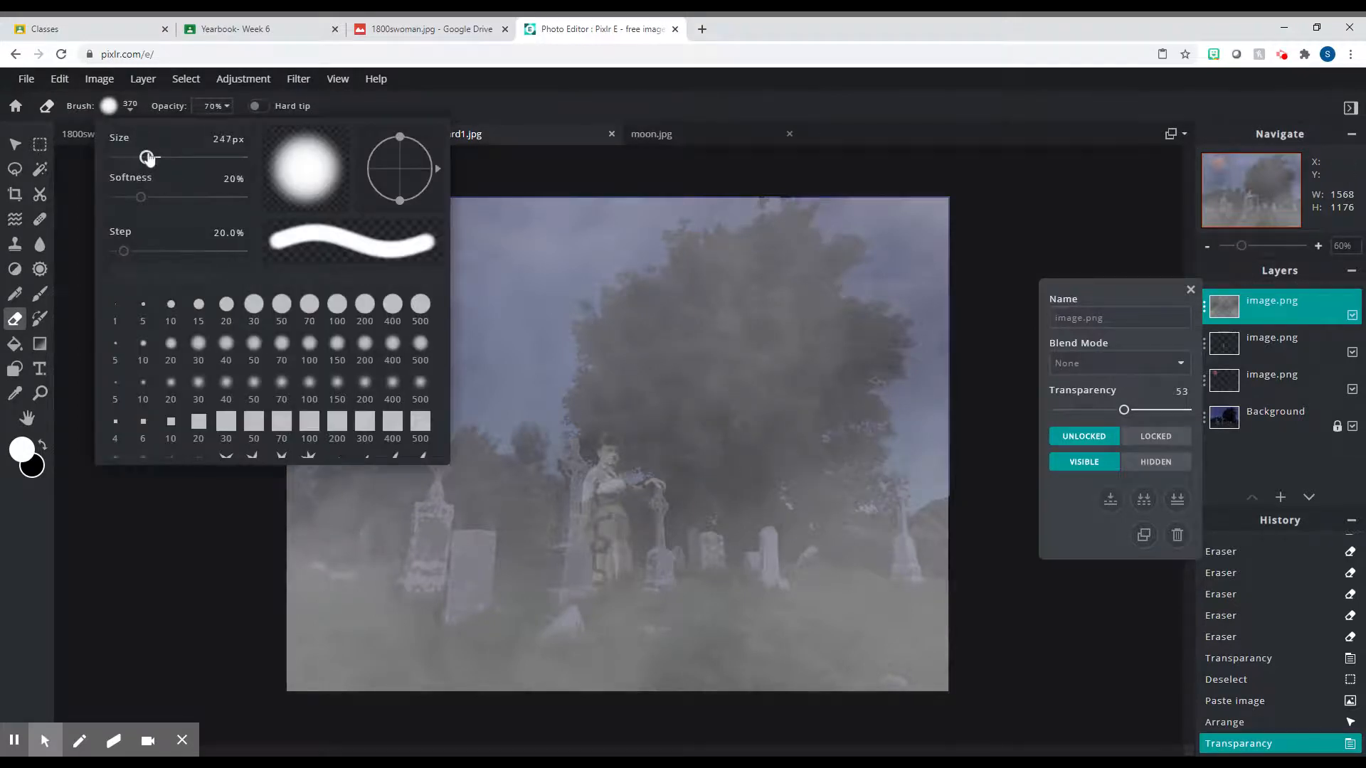
left_click(679, 371)
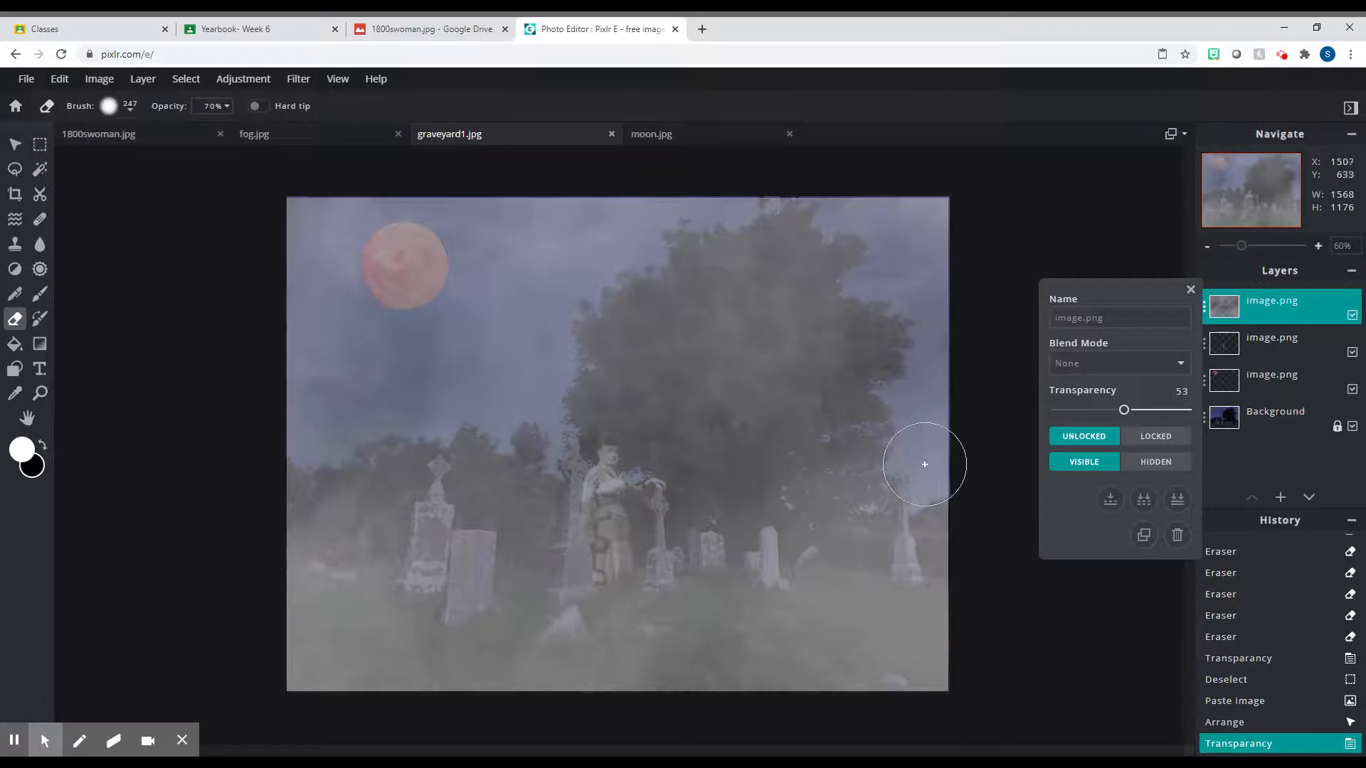
mouse_move(905, 539)
left_mouse_down()
mouse_move(848, 531)
mouse_move(908, 524)
mouse_move(522, 531)
mouse_move(567, 534)
mouse_move(565, 520)
mouse_move(428, 496)
mouse_move(444, 481)
mouse_move(377, 495)
mouse_move(386, 526)
mouse_move(319, 531)
mouse_move(368, 517)
mouse_move(344, 508)
mouse_move(385, 517)
mouse_move(369, 504)
mouse_move(524, 508)
mouse_move(310, 529)
mouse_move(600, 544)
mouse_move(743, 529)
mouse_move(865, 540)
mouse_move(842, 523)
mouse_move(921, 535)
mouse_move(874, 534)
mouse_move(926, 516)
mouse_move(821, 492)
mouse_move(843, 445)
mouse_move(776, 429)
mouse_move(766, 450)
mouse_move(708, 462)
mouse_move(667, 423)
mouse_move(646, 439)
mouse_move(682, 425)
mouse_move(607, 398)
mouse_move(628, 415)
mouse_move(686, 335)
mouse_move(637, 317)
mouse_move(699, 318)
mouse_move(747, 268)
mouse_move(777, 262)
mouse_move(845, 387)
mouse_move(823, 451)
mouse_move(796, 369)
mouse_move(732, 393)
mouse_move(745, 415)
mouse_move(689, 357)
mouse_move(710, 299)
mouse_move(704, 259)
mouse_move(777, 241)
mouse_move(780, 387)
mouse_move(651, 455)
left_mouse_up()
Reduce the eraser opacity to 29% and thin the fog over the grass in the foreground.
left_click(221, 106)
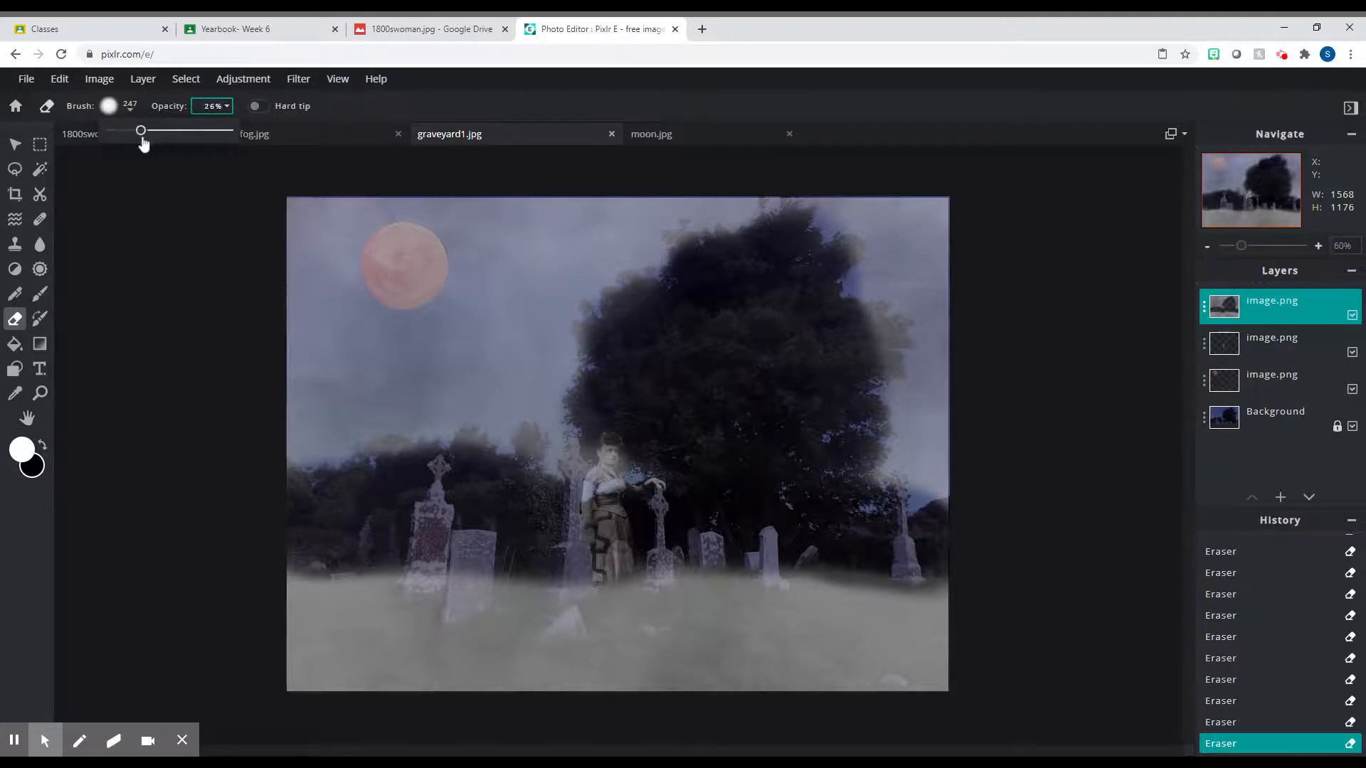
mouse_move(451, 557)
left_mouse_down()
mouse_move(450, 604)
mouse_move(357, 610)
mouse_move(360, 635)
mouse_move(574, 648)
mouse_move(599, 612)
mouse_move(470, 637)
mouse_move(1086, 691)
mouse_move(971, 643)
mouse_move(818, 693)
mouse_move(954, 615)
mouse_move(820, 612)
mouse_move(600, 695)
mouse_move(1016, 652)
mouse_move(808, 684)
mouse_move(820, 577)
mouse_move(322, 699)
mouse_move(670, 587)
mouse_move(259, 728)
left_mouse_up()
mouse_move(582, 578)
left_mouse_down()
mouse_move(491, 552)
mouse_move(417, 641)
mouse_move(514, 752)
left_mouse_up()
left_click_drag(1096, 566, 811, 668)
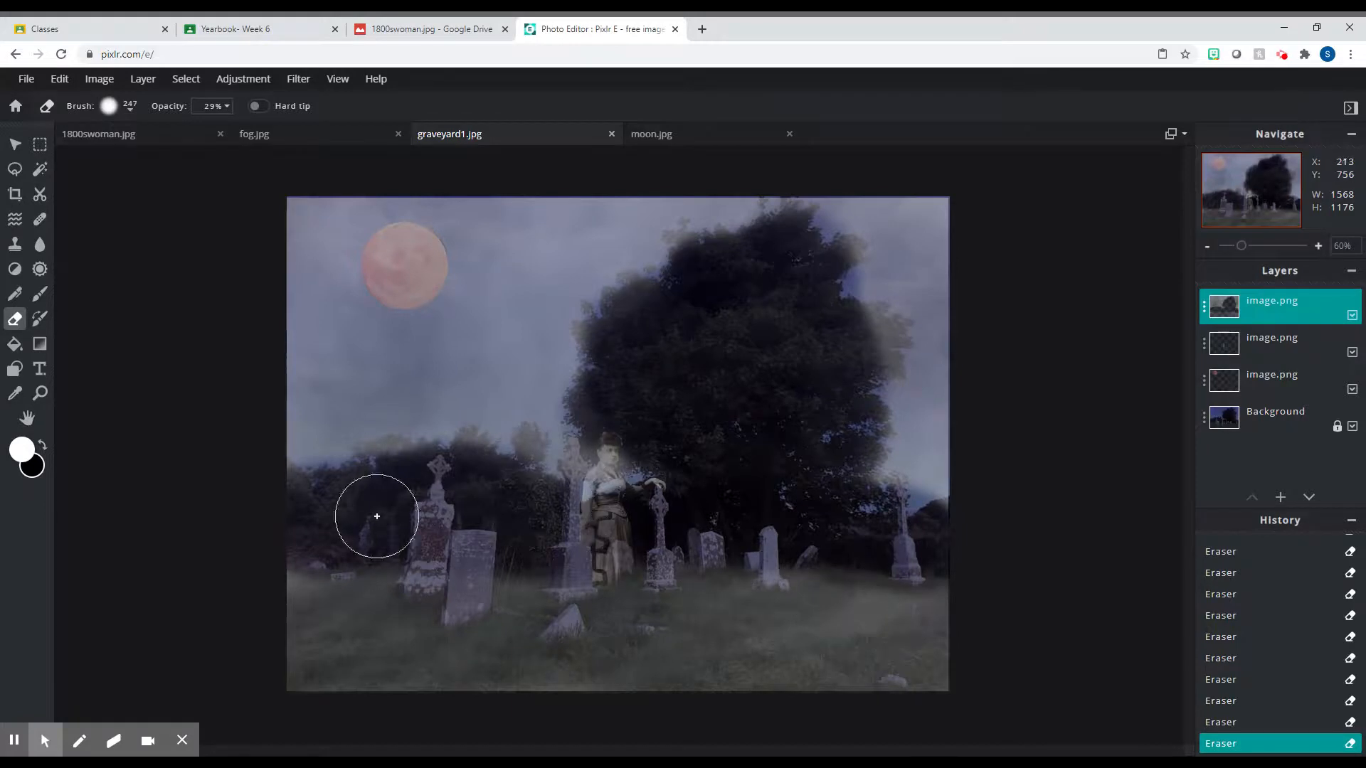
Brush diagonal eraser strokes across the sky, moon and tree to thin the fog into wispy streaks.
left_click_drag(284, 411, 704, 457)
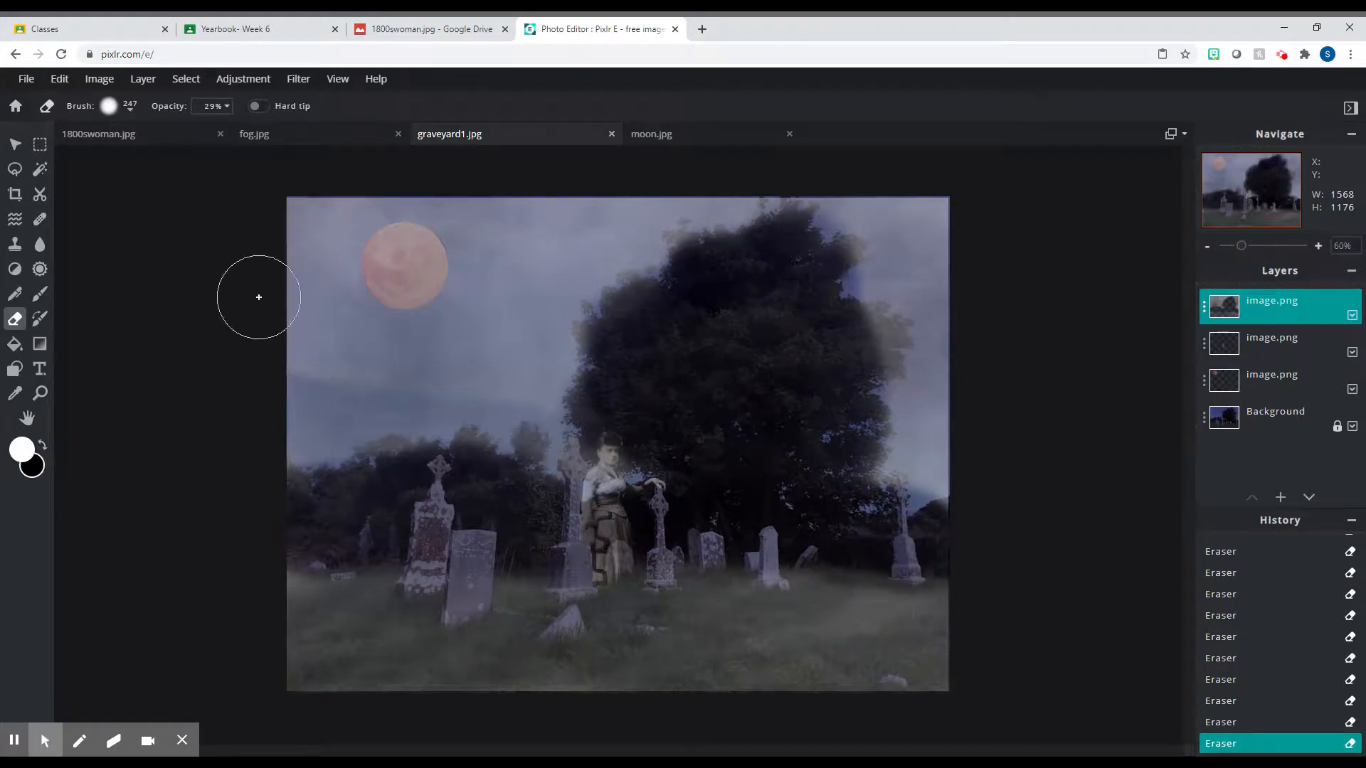
left_click_drag(258, 296, 780, 476)
left_click_drag(167, 219, 754, 399)
left_click_drag(250, 171, 1021, 366)
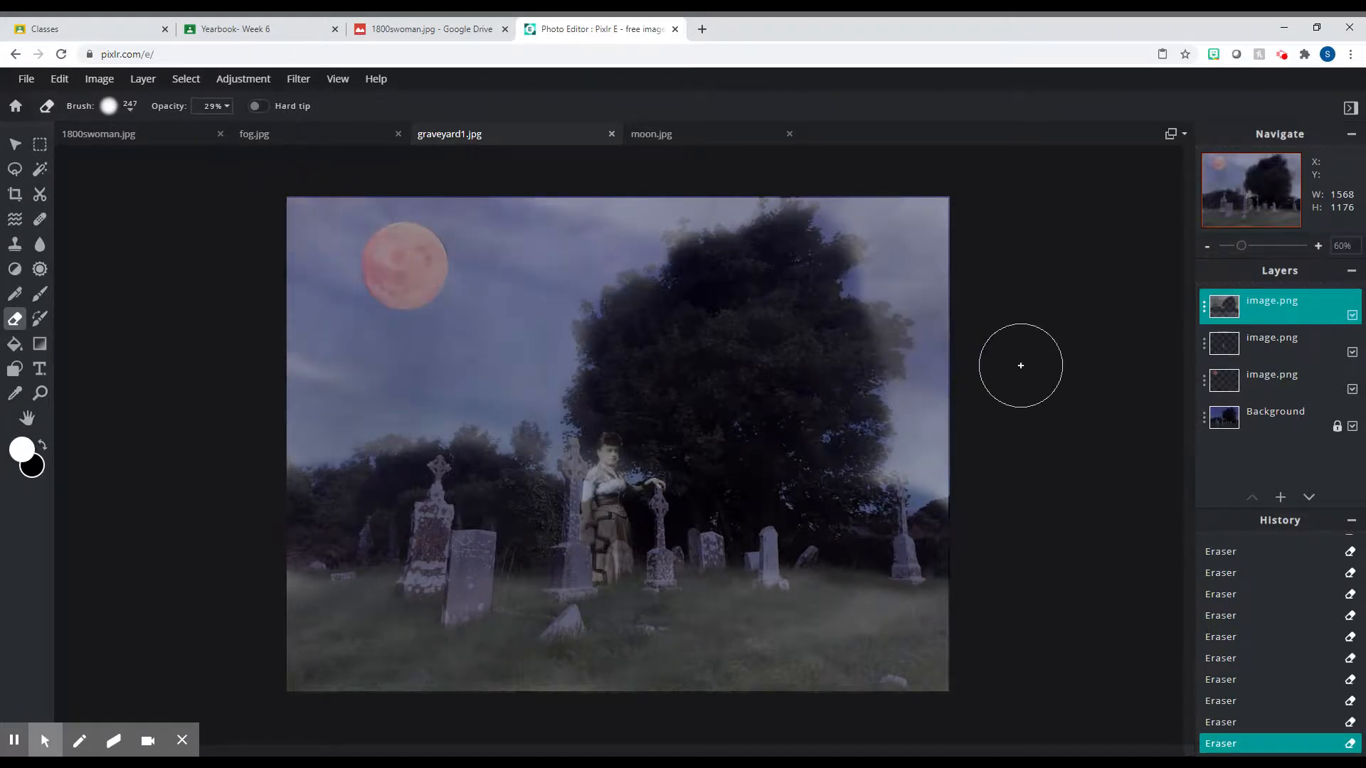
left_click_drag(476, 161, 1167, 408)
left_click_drag(625, 152, 1145, 329)
left_click_drag(673, 171, 1021, 265)
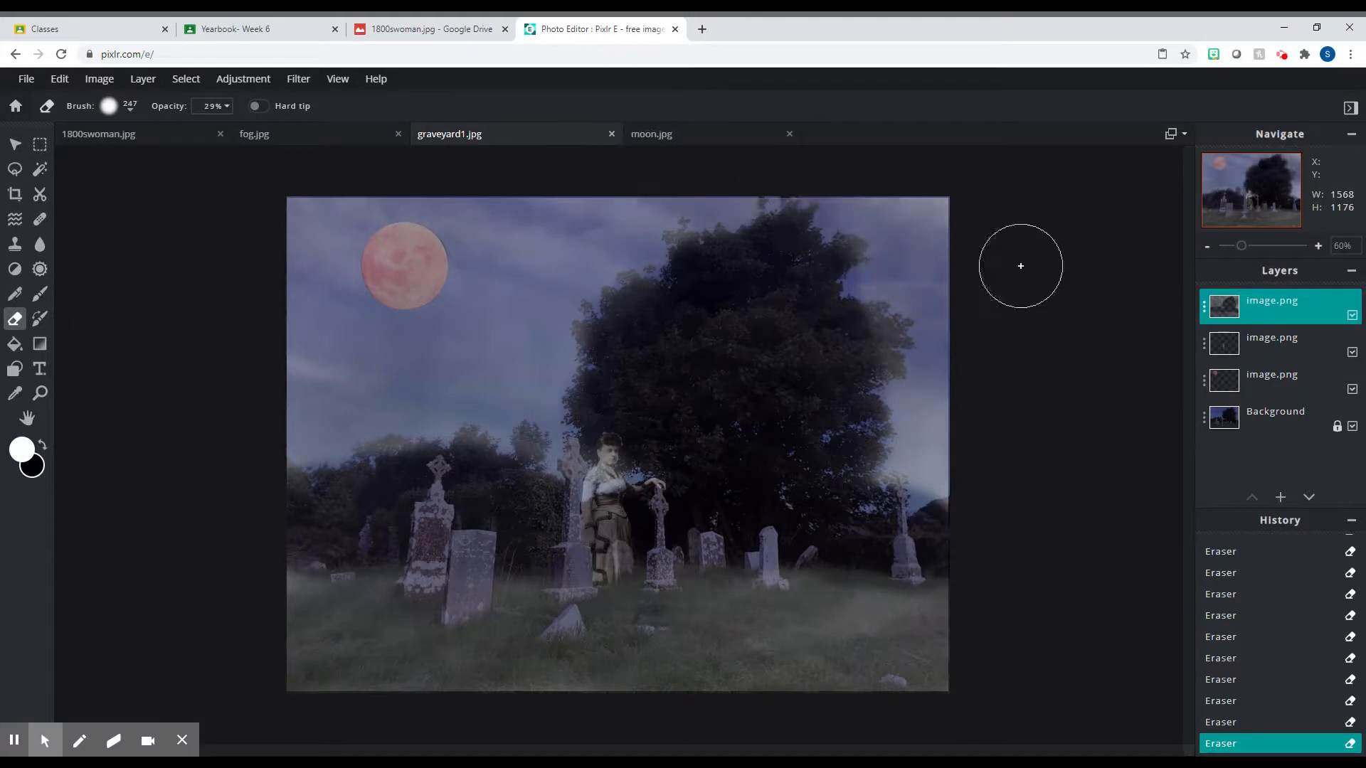
left_click_drag(732, 300, 1140, 484)
left_click_drag(829, 444, 1065, 512)
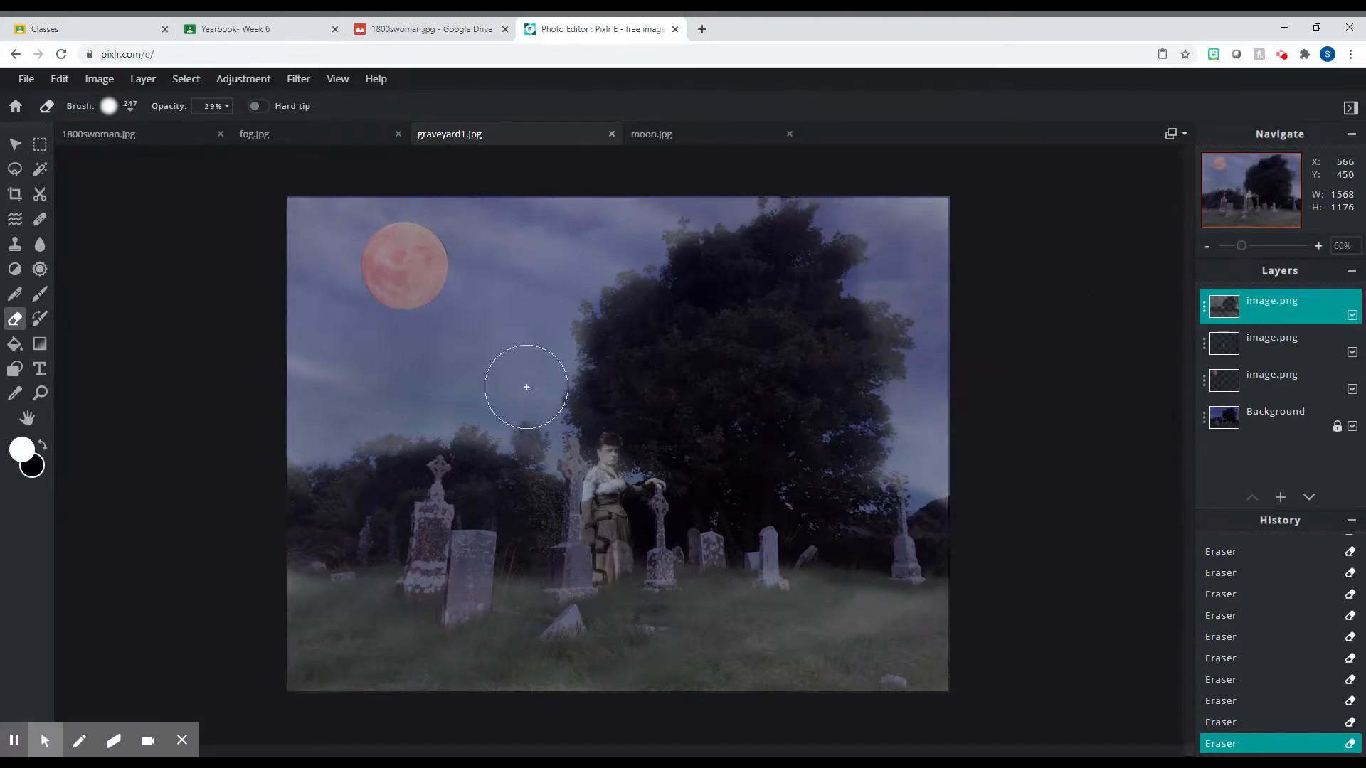
left_click_drag(527, 387, 126, 476)
Set the fog layer's transparency to 100 and erase some fog from the sky around the tree.
left_click(1205, 308)
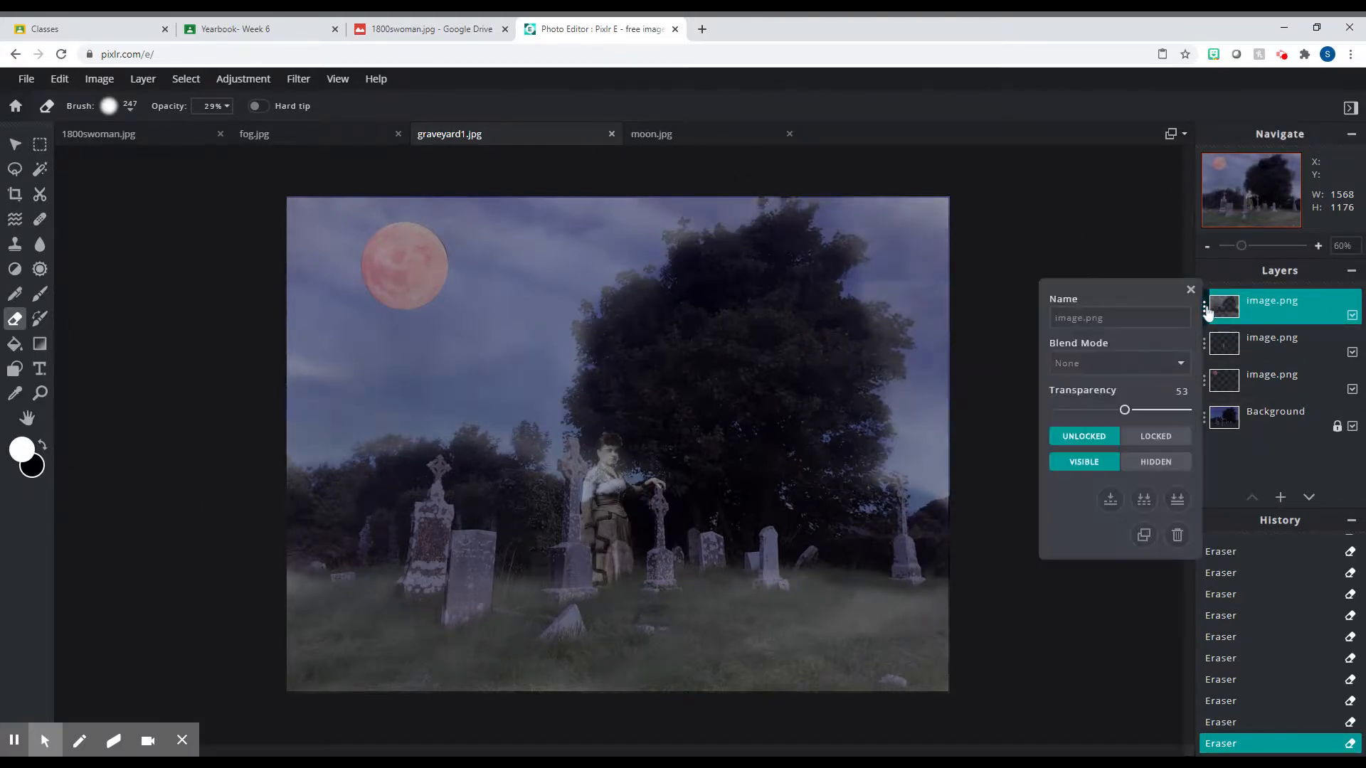
left_click_drag(1130, 413, 1197, 413)
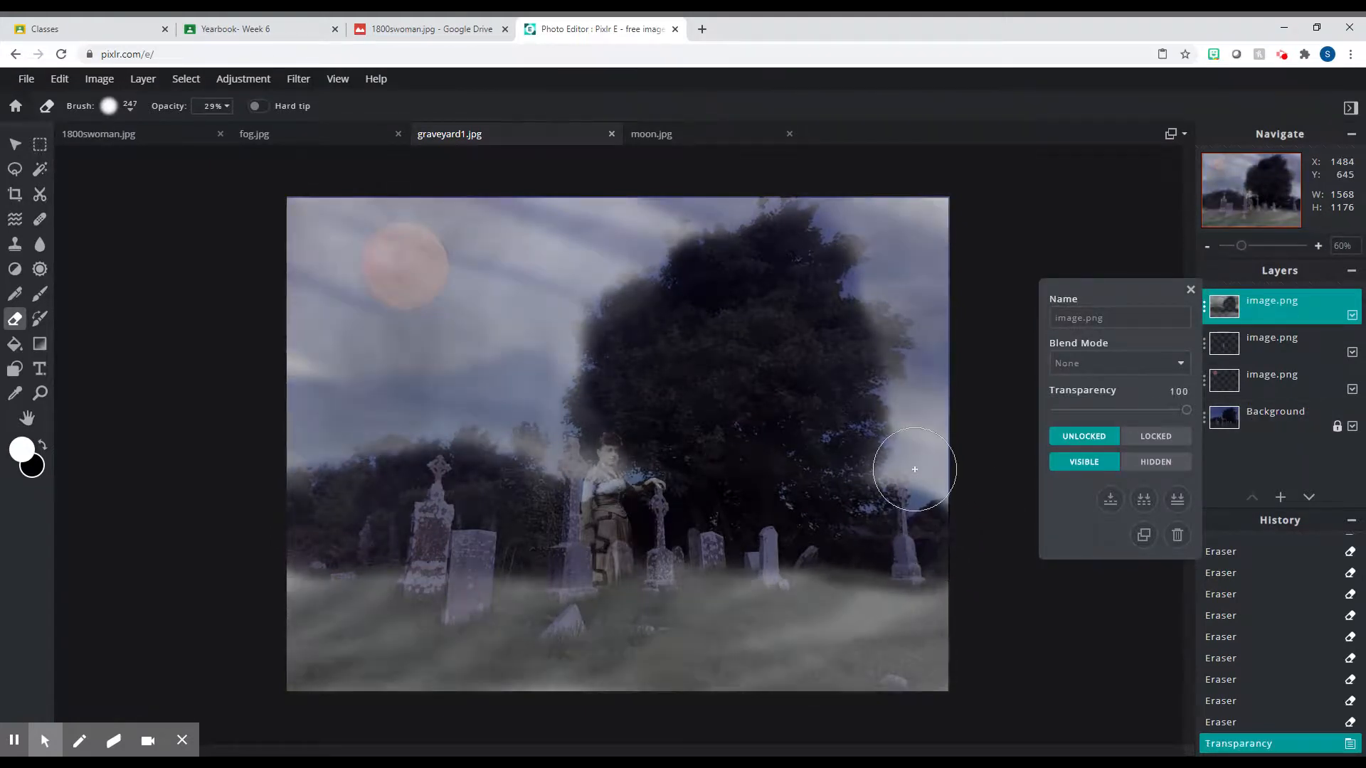
mouse_move(915, 471)
left_mouse_down()
mouse_move(938, 402)
mouse_move(897, 363)
left_mouse_up()
mouse_move(923, 306)
left_mouse_down()
mouse_move(912, 218)
mouse_move(969, 232)
mouse_move(824, 201)
mouse_move(716, 204)
mouse_move(561, 257)
mouse_move(579, 231)
mouse_move(520, 365)
mouse_move(668, 260)
mouse_move(563, 349)
mouse_move(661, 243)
mouse_move(653, 205)
mouse_move(611, 226)
mouse_move(502, 227)
left_mouse_up()
left_click(915, 220)
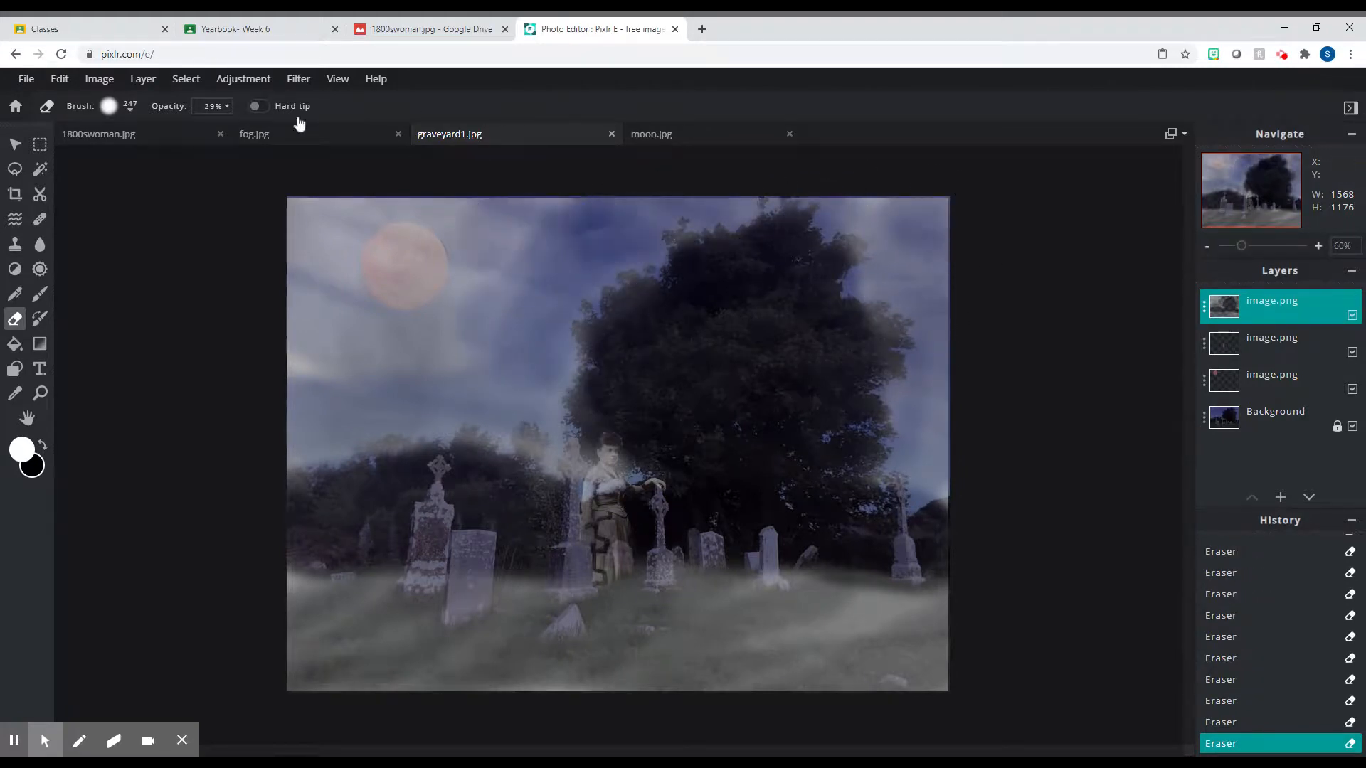
Lower the eraser opacity to 14% and gently fade the remaining fog over the moon, sky, woman and ground.
left_click(231, 113)
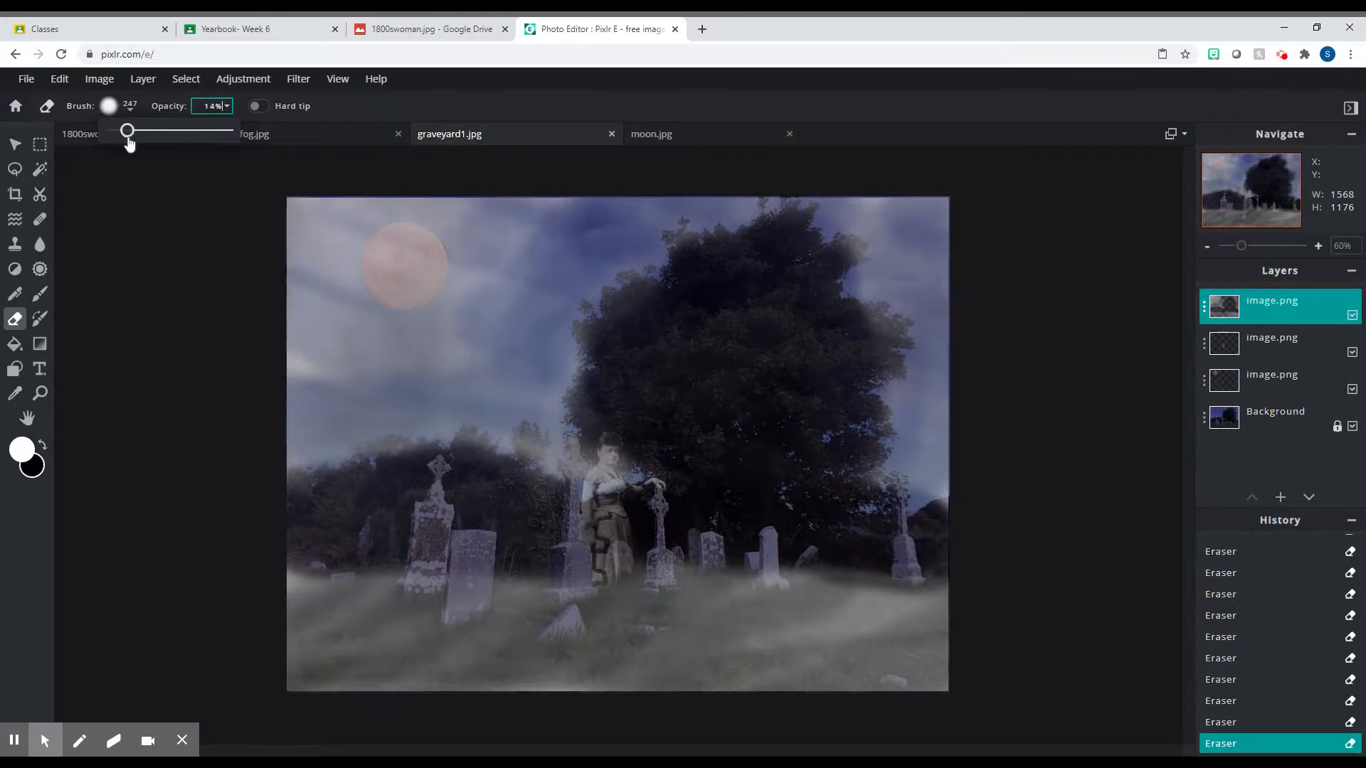
mouse_move(391, 204)
left_mouse_down()
mouse_move(250, 262)
mouse_move(308, 209)
mouse_move(274, 230)
mouse_move(316, 327)
mouse_move(492, 231)
left_mouse_up()
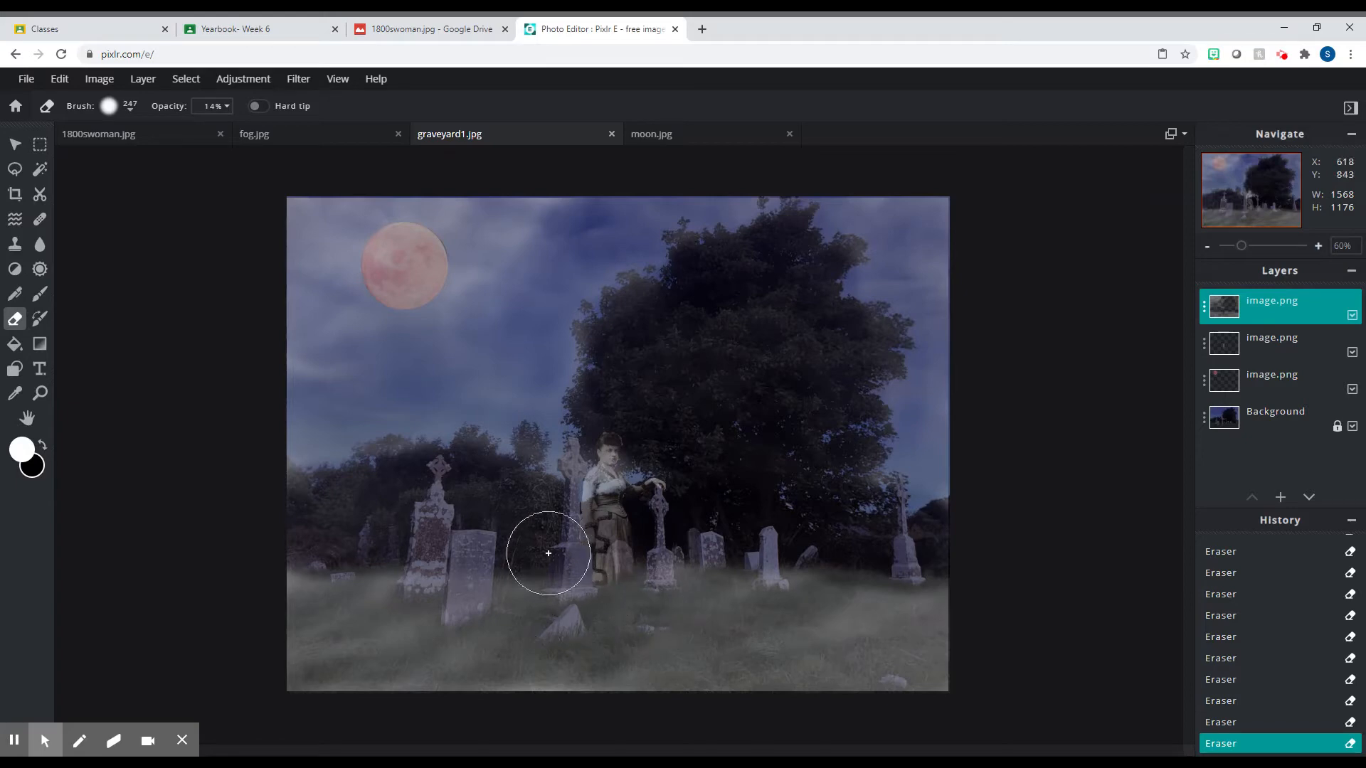
scroll(590, 500, "up", 6)
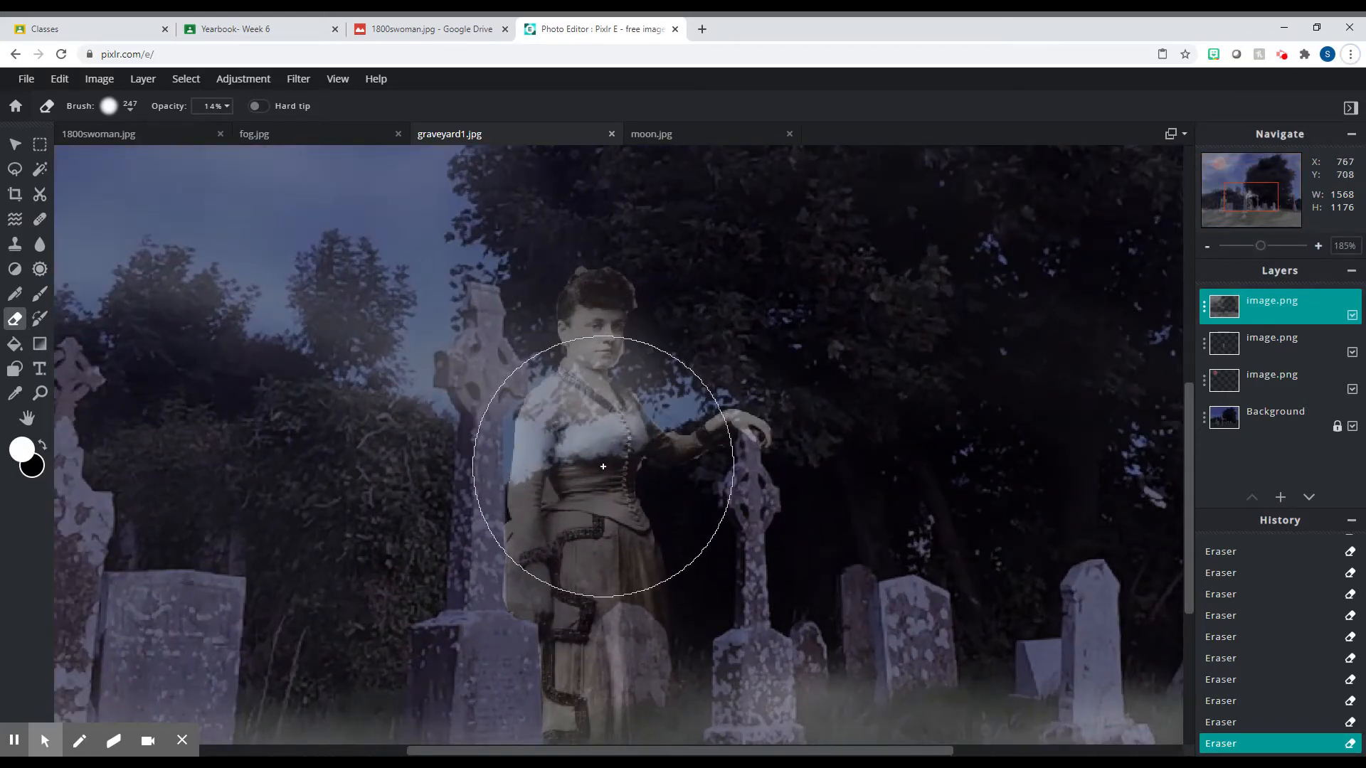
scroll(605, 448, "down", 6)
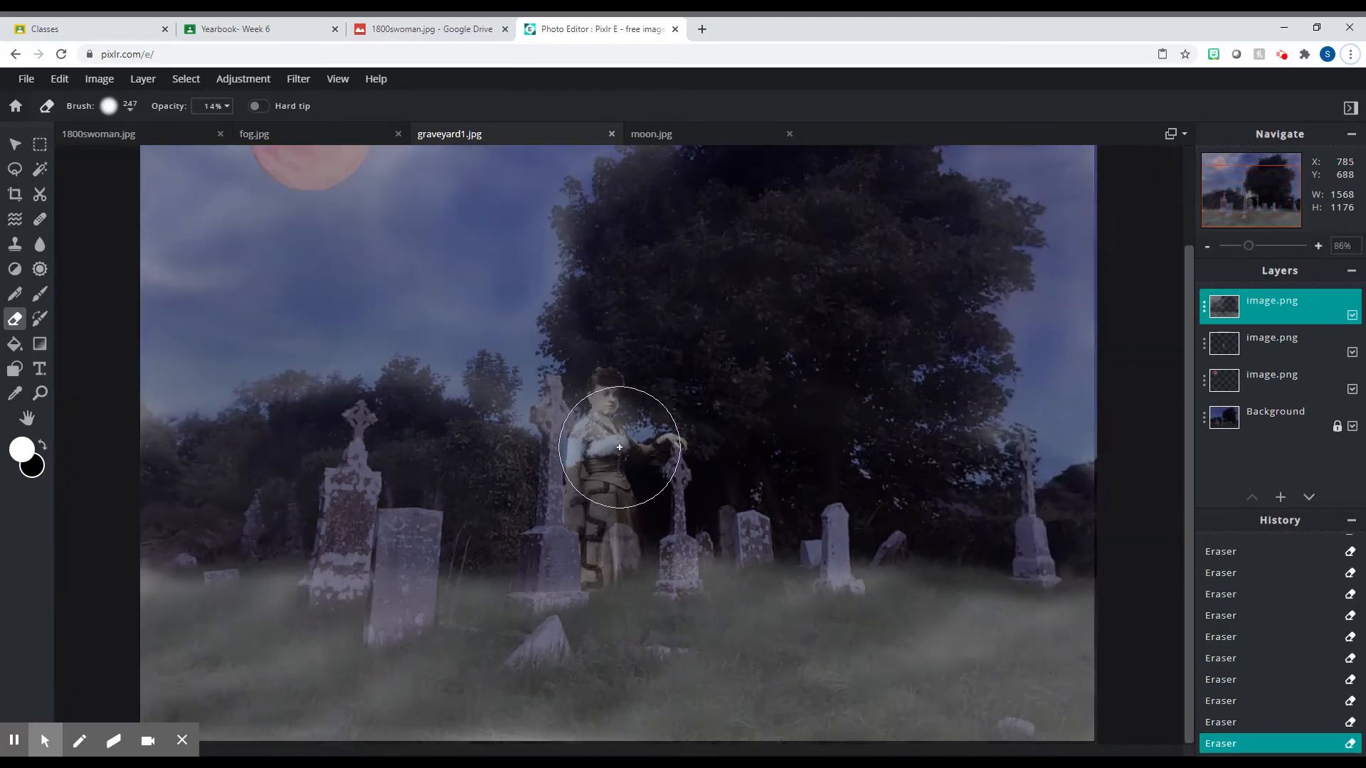
scroll(662, 469, "up", 3)
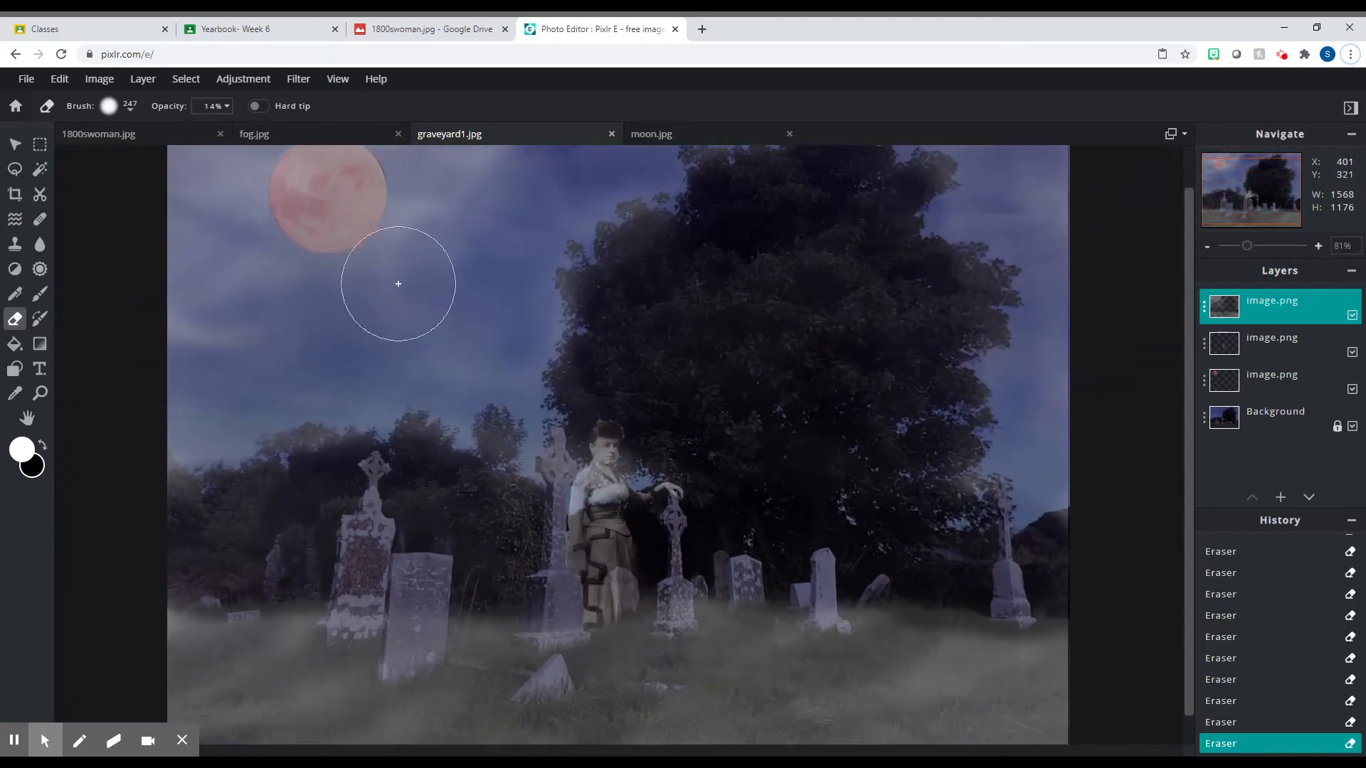
scroll(398, 413, "down", 2)
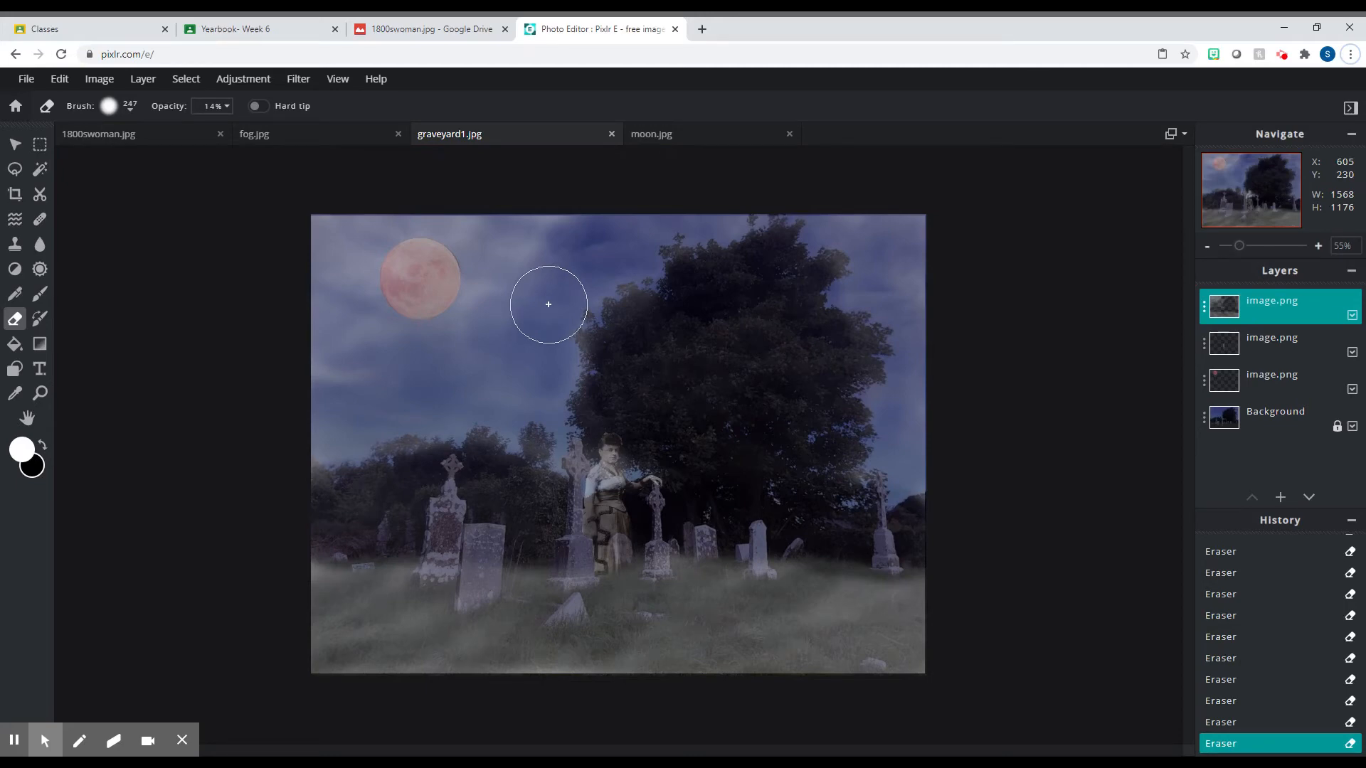
Open the original graveyard1.jpg as a separate image and compare it with the edited composite.
left_click(26, 78)
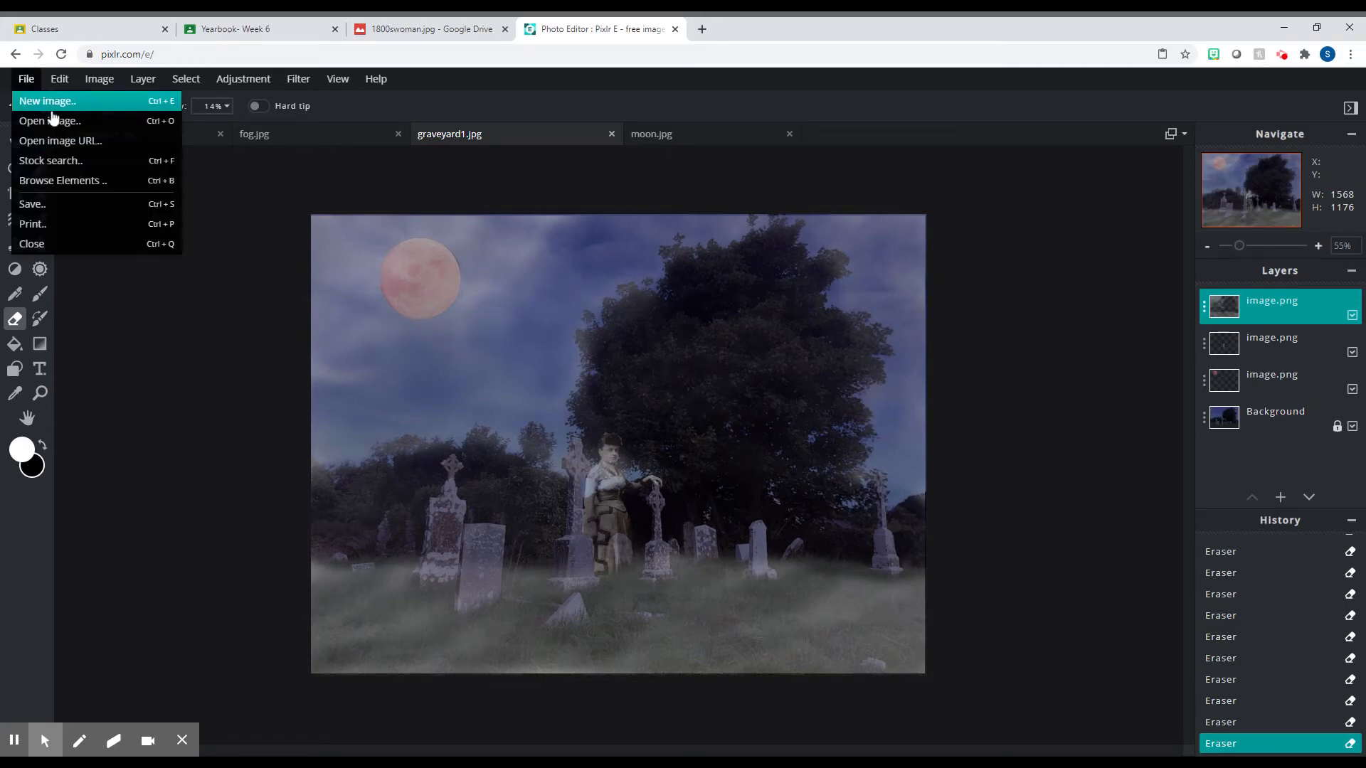
left_click(54, 121)
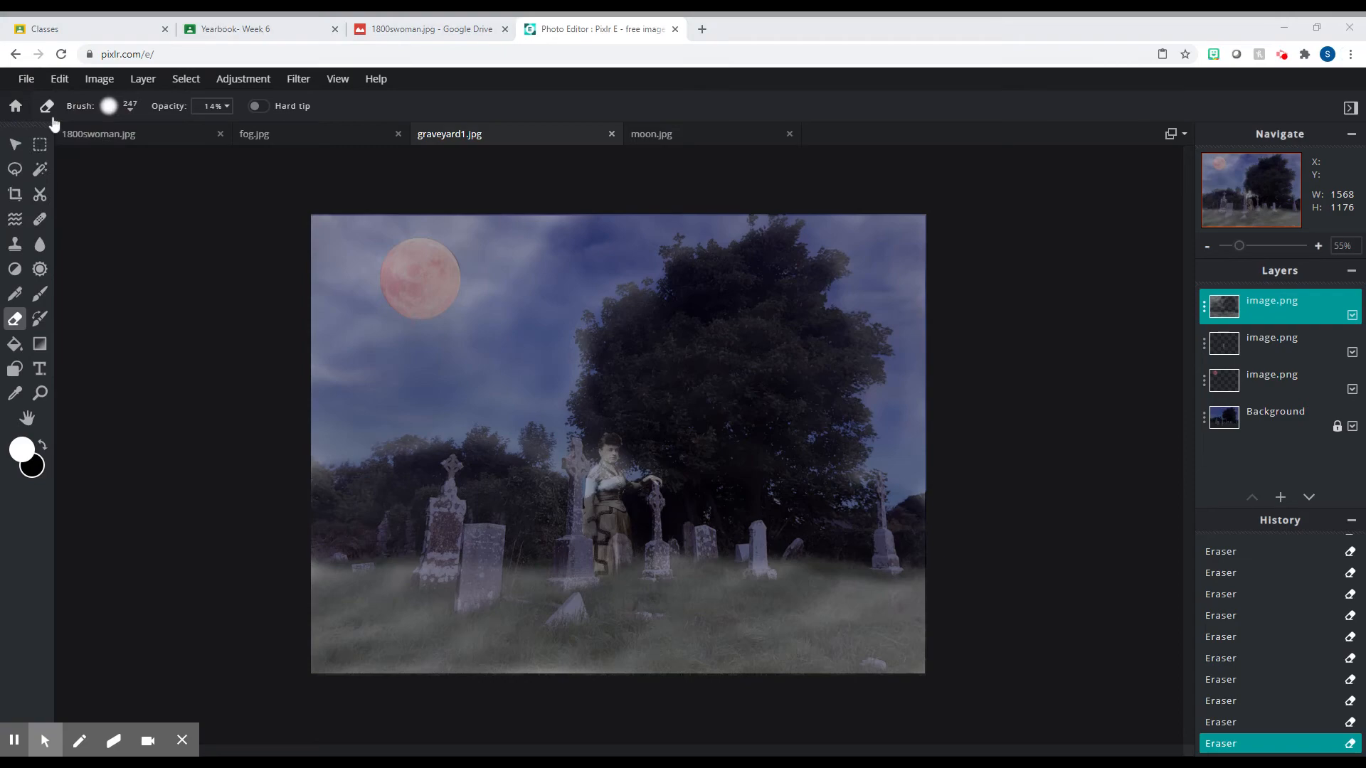
left_click(607, 402)
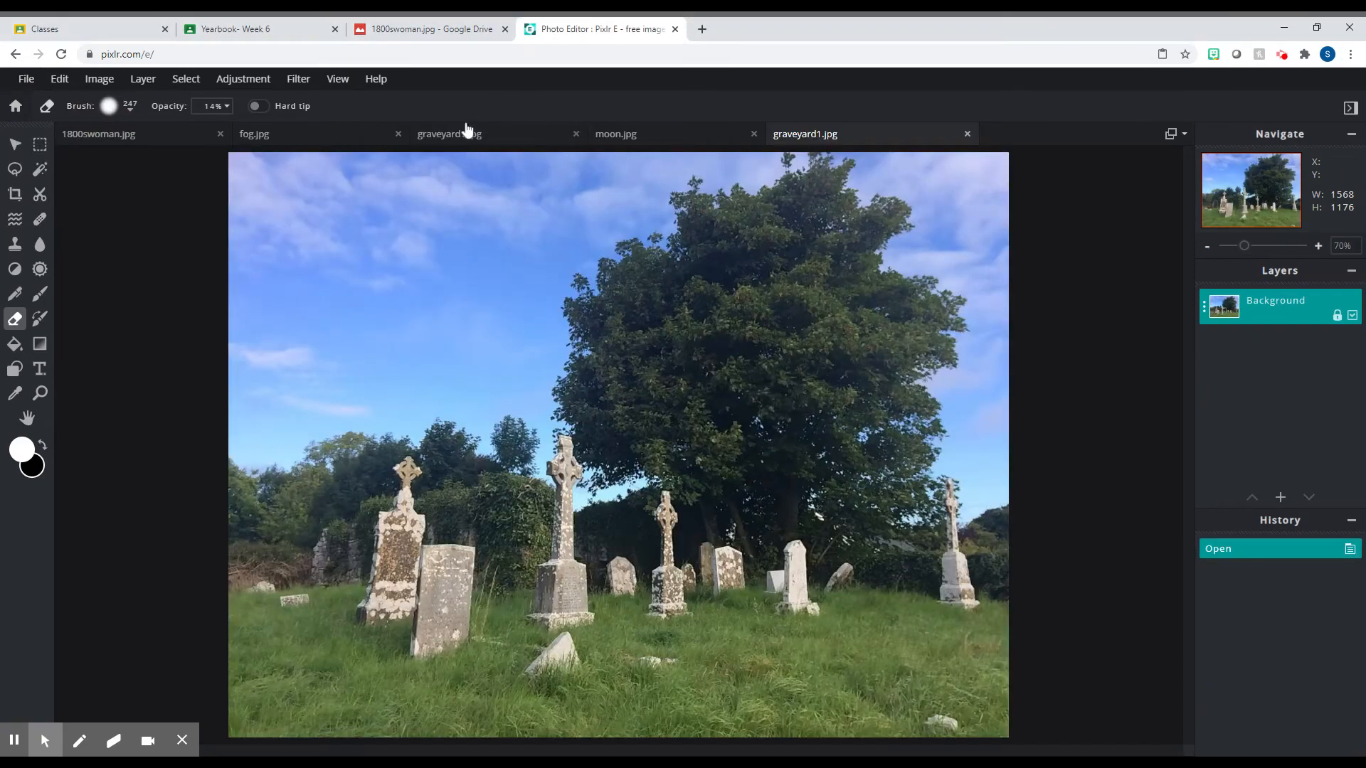
left_click(447, 135)
left_click(863, 142)
left_click(466, 136)
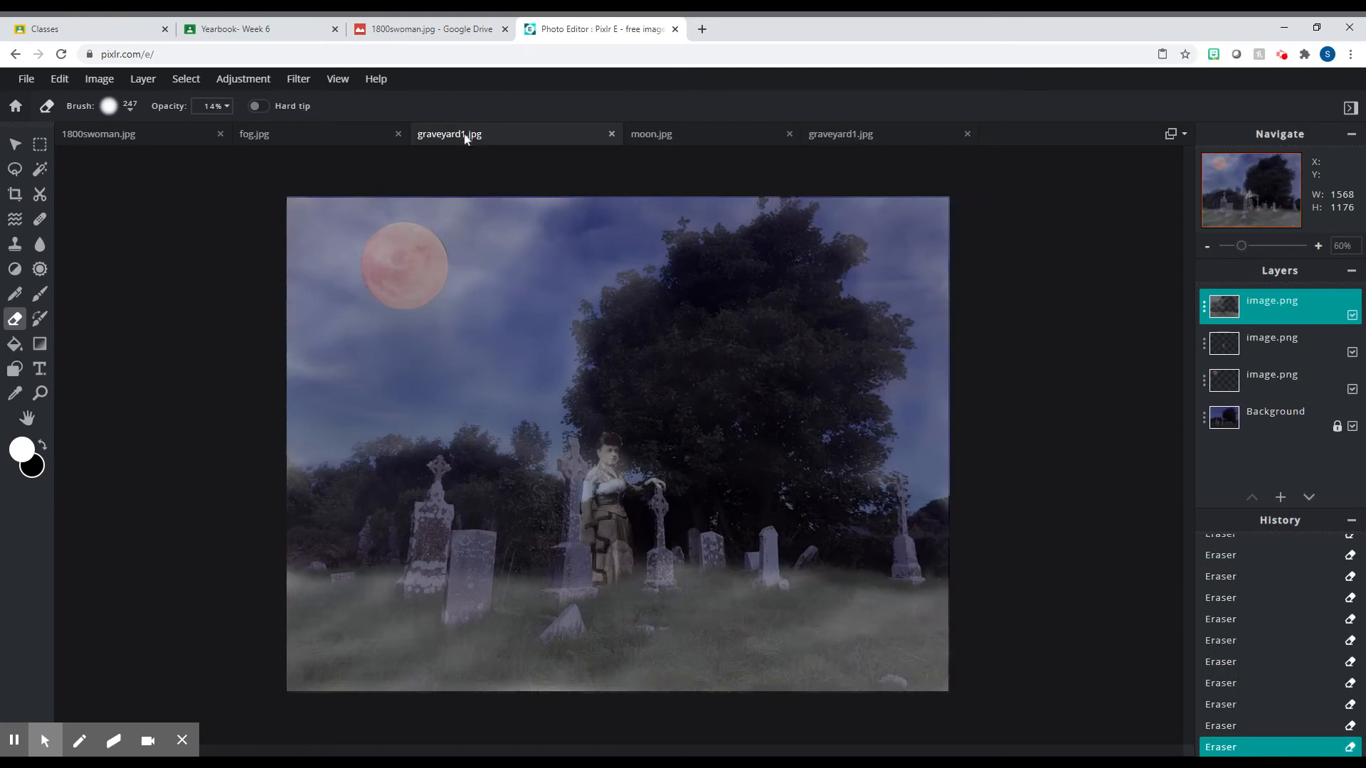
Bring up the save settings for the finished graveyard composite.
left_click(27, 79)
left_click(64, 206)
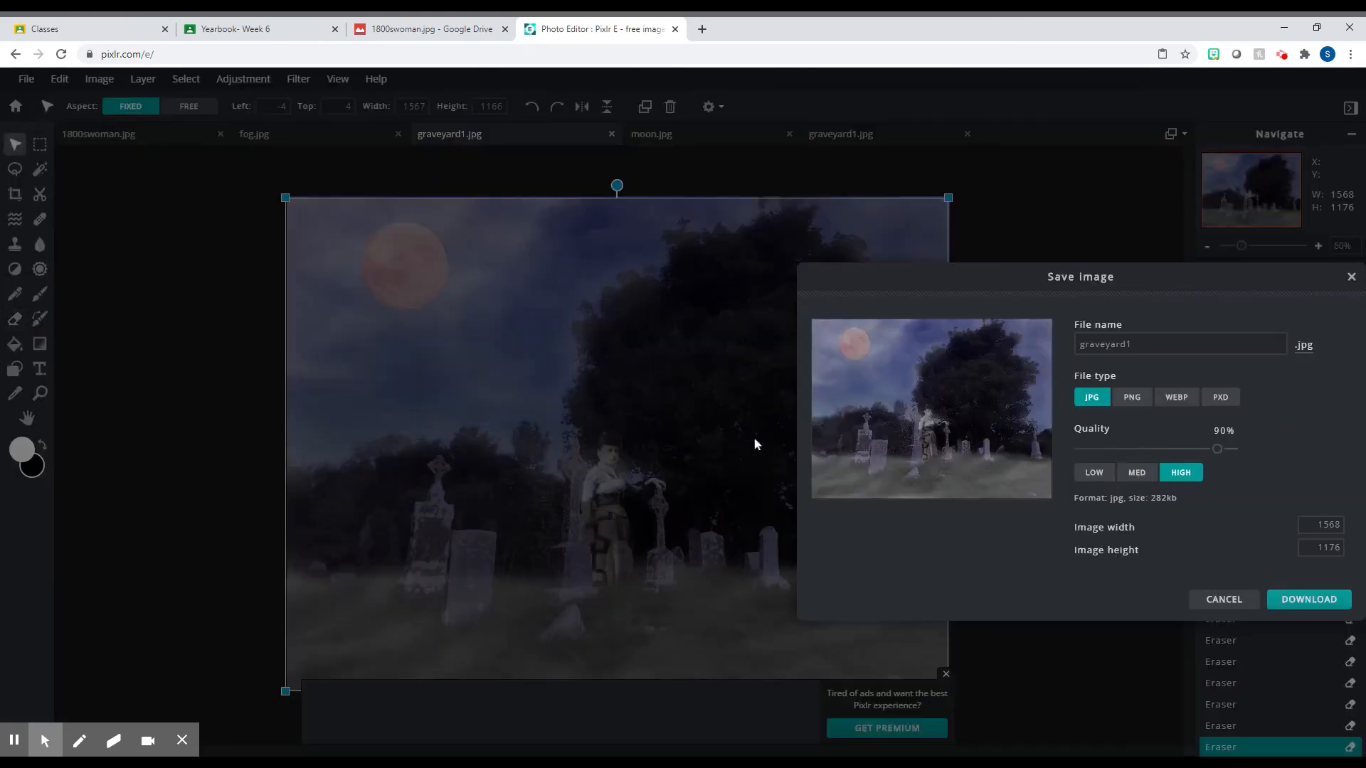
left_click_drag(1103, 280, 947, 275)
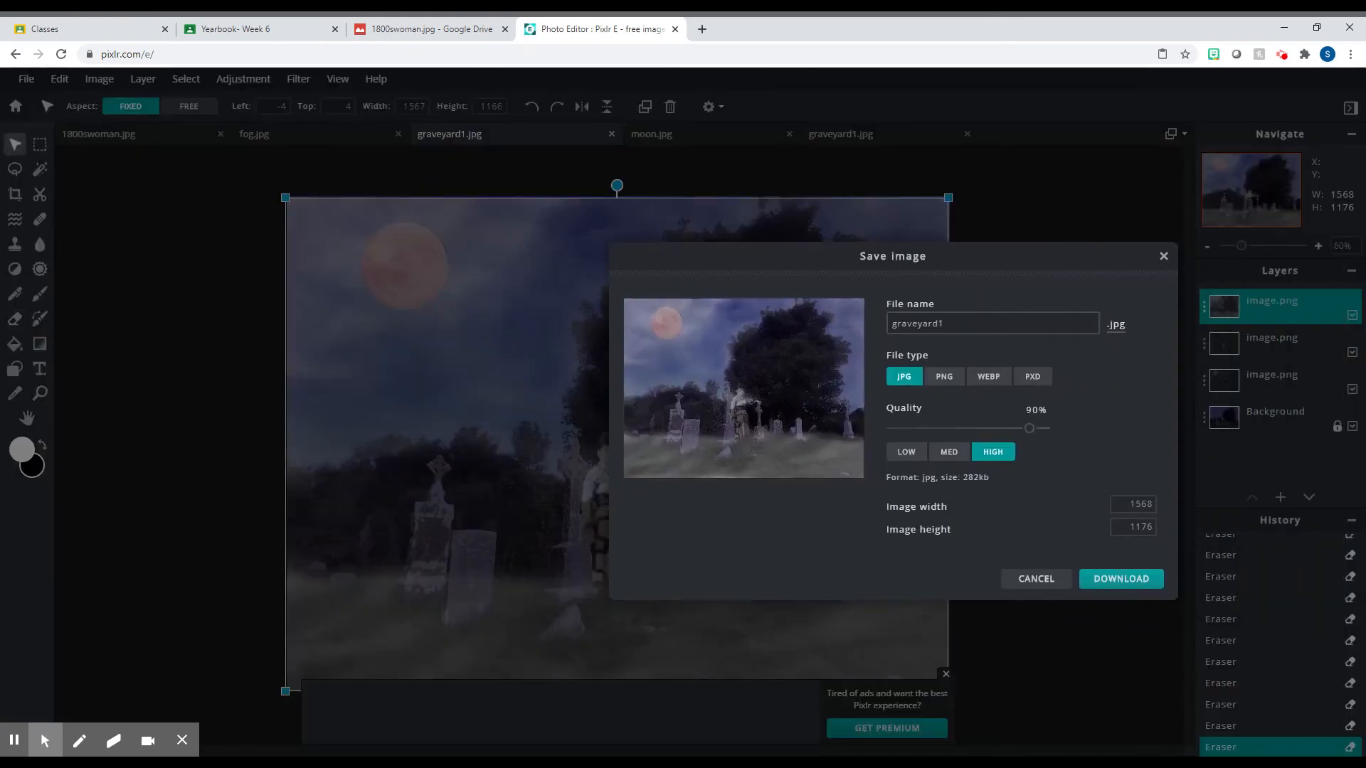